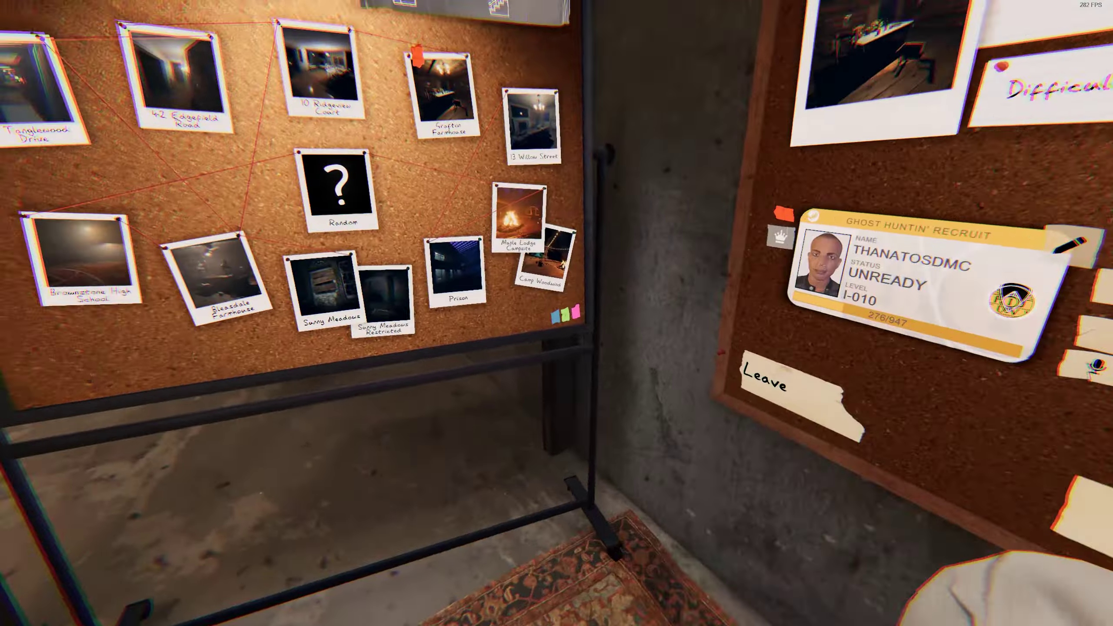
Bring up the 'Vote on a contract' board listing all hunt locations.
left_click(556, 313)
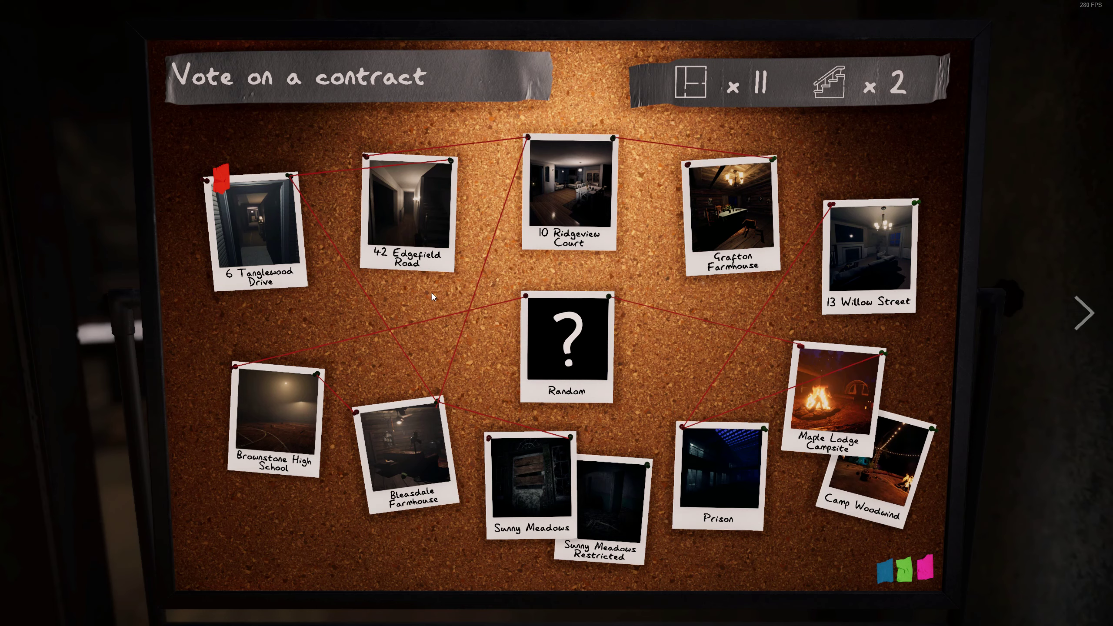
Move from the contract vote to the multiplayer lobby and ready up for 13 Willow Street.
left_click(1081, 311)
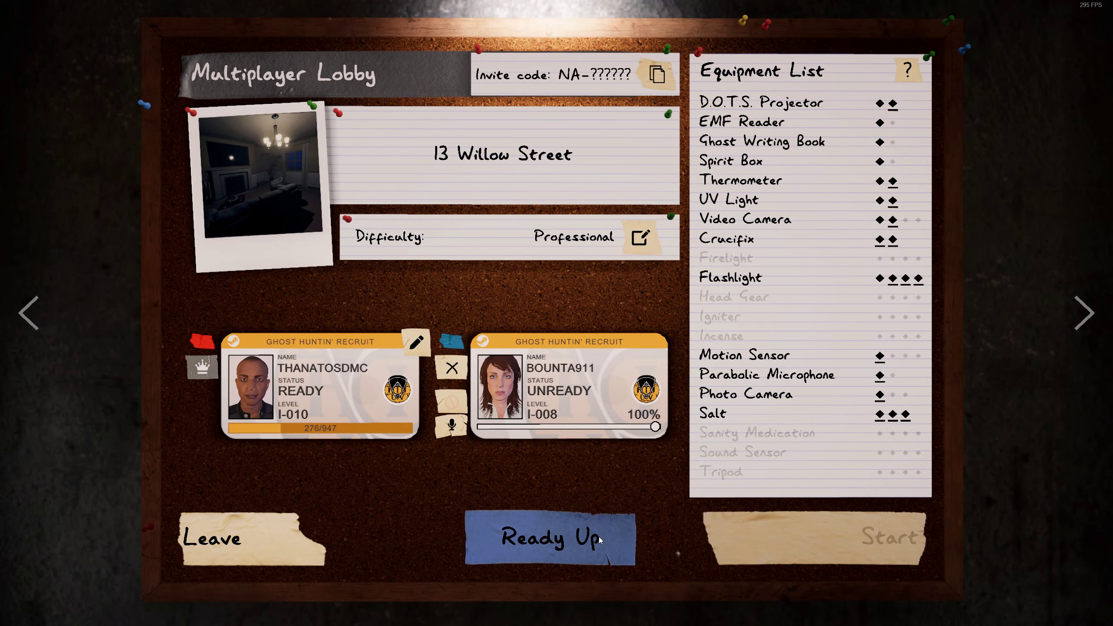
left_click(603, 540)
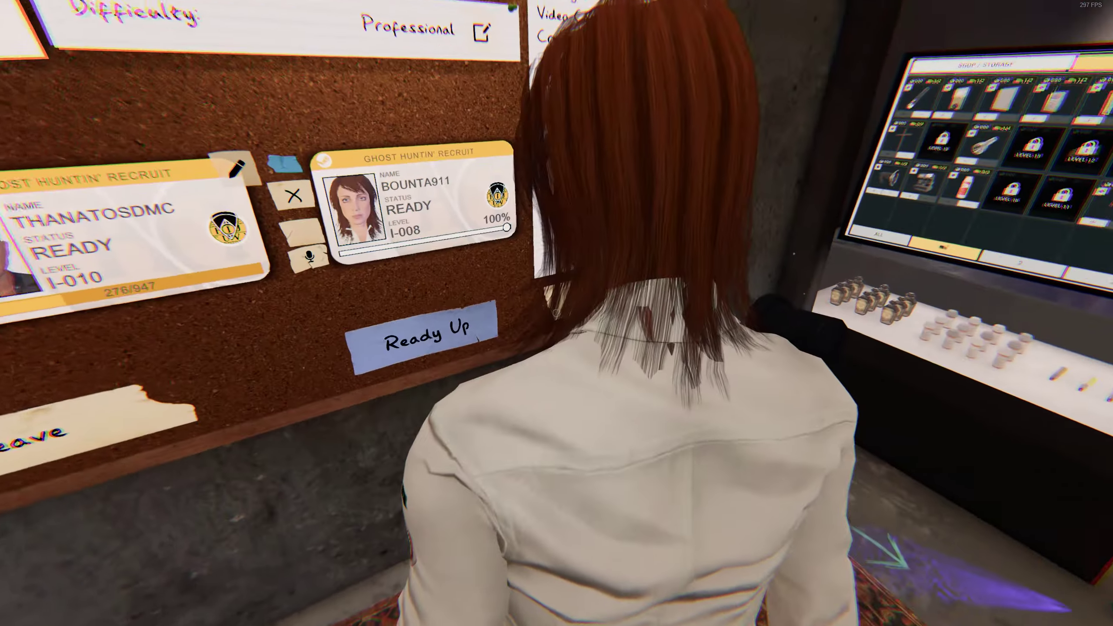
left_click(556, 313)
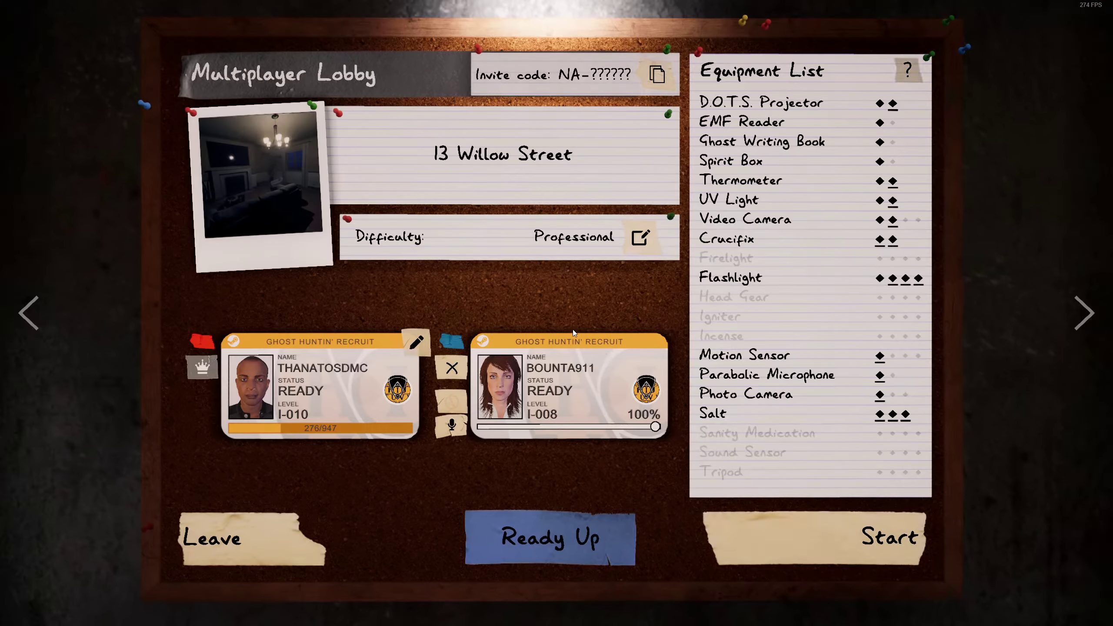
Start the 13 Willow Street contract and load in outside the house with the thermometer.
left_click(835, 532)
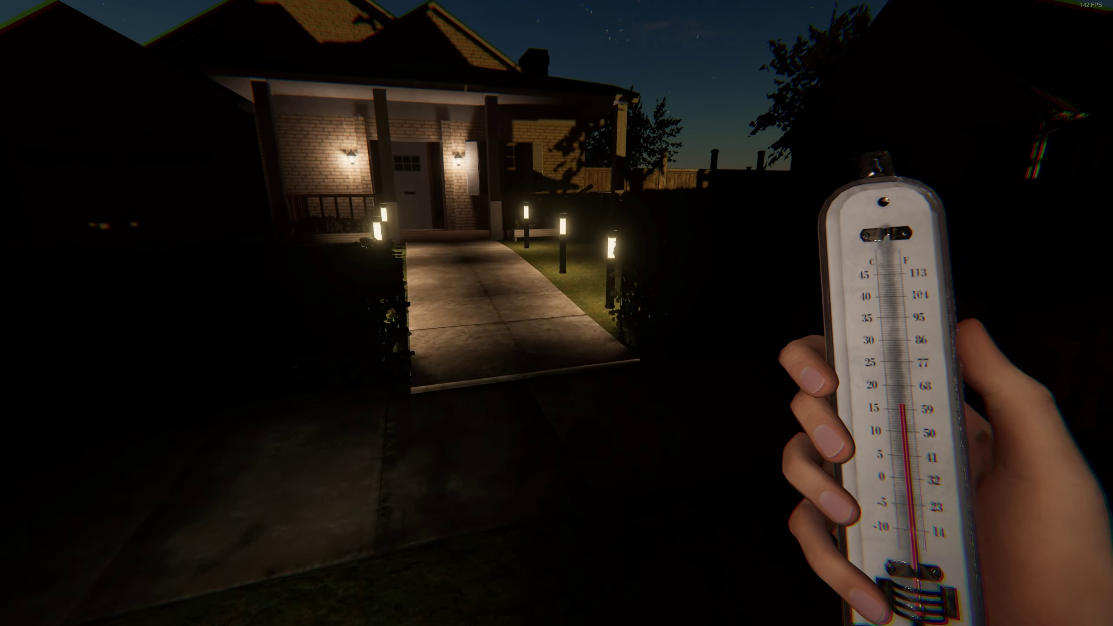
Walk up the path, through the front door and living room, and down the hallway past the French doors.
key("w")
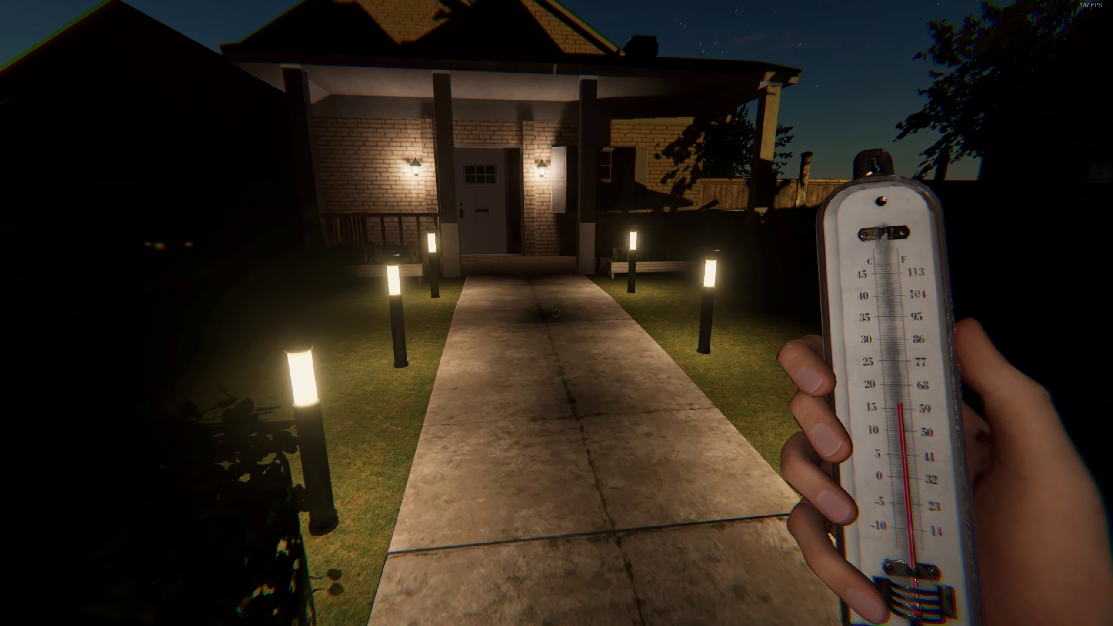
key("w")
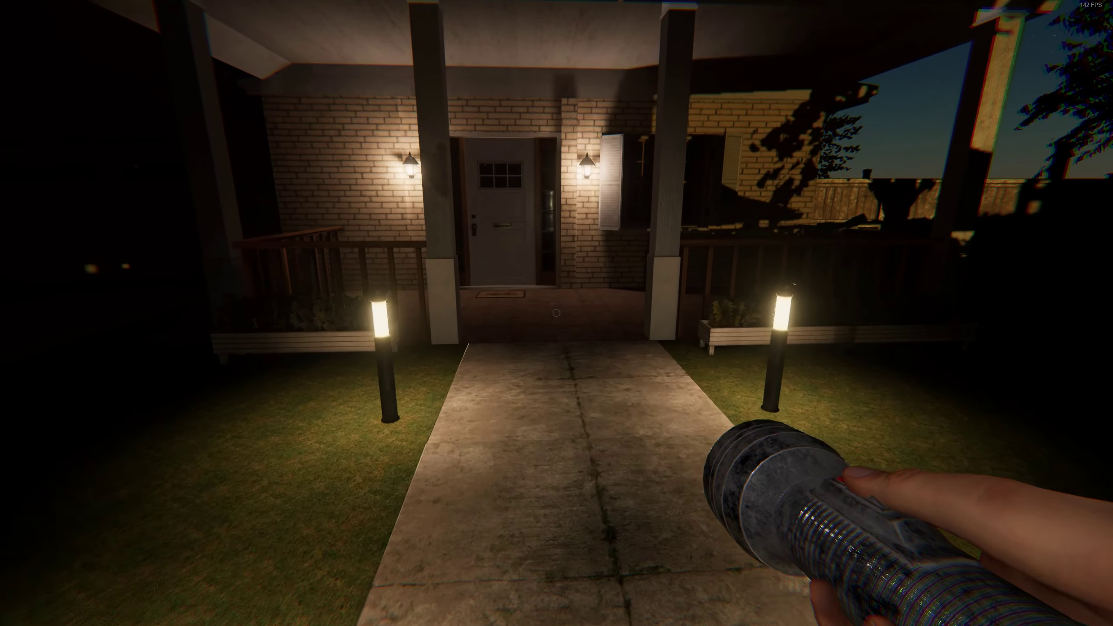
key("w")
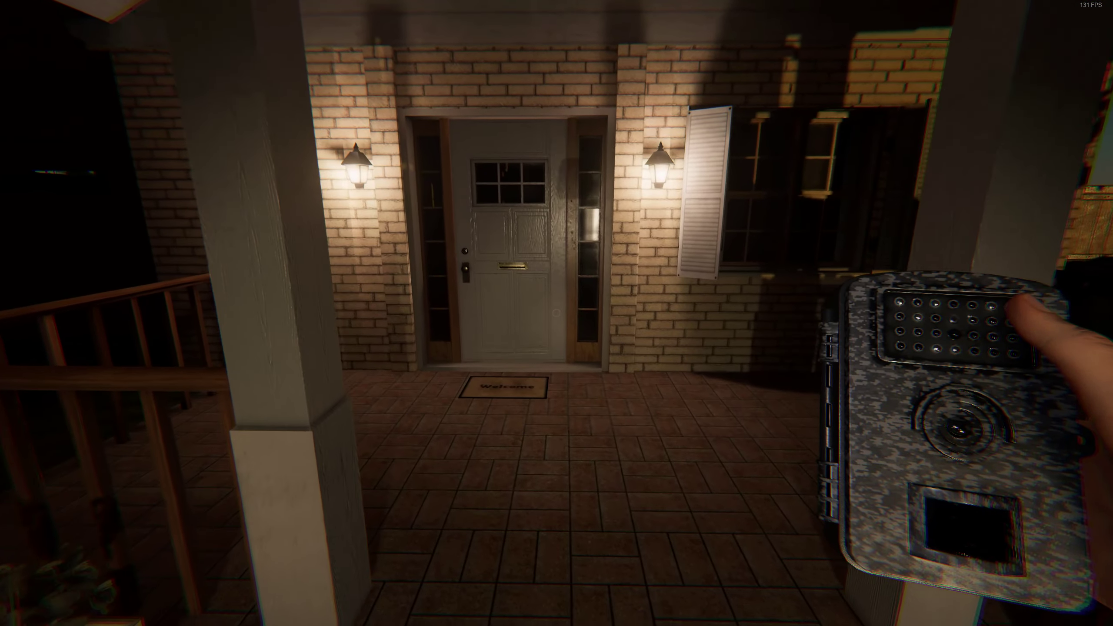
key("w")
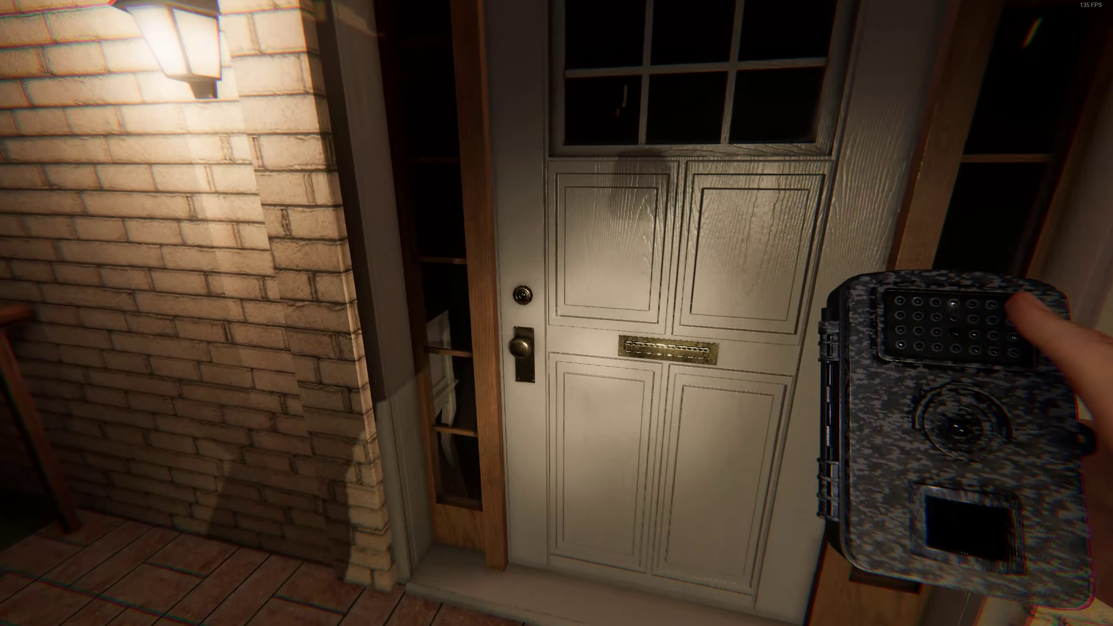
key("w")
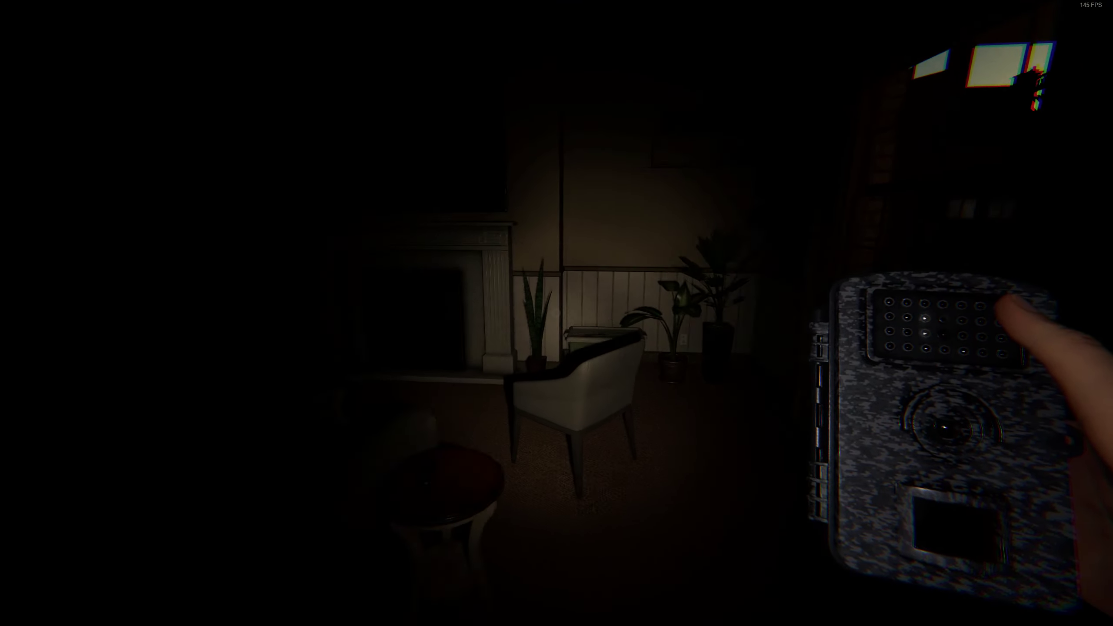
key("w")
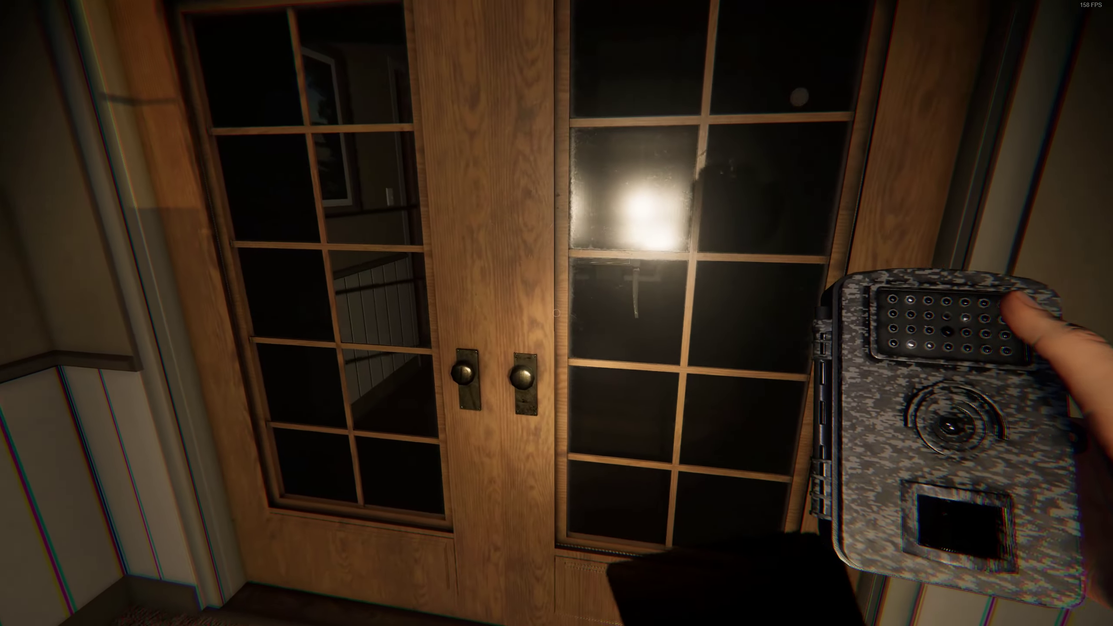
left_click(556, 313)
key("w")
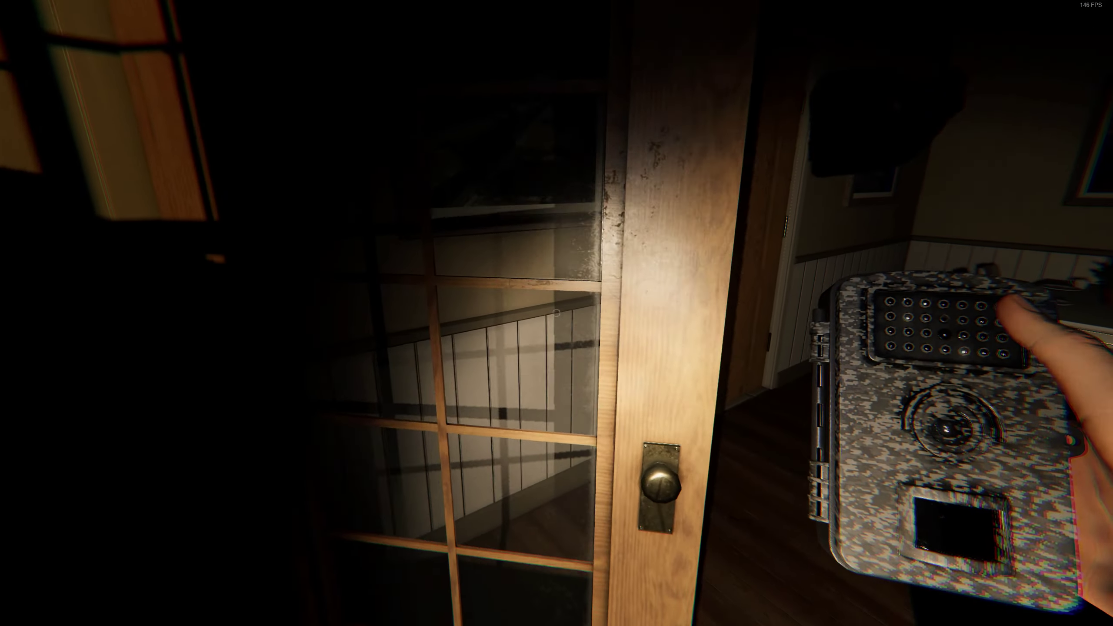
key("w")
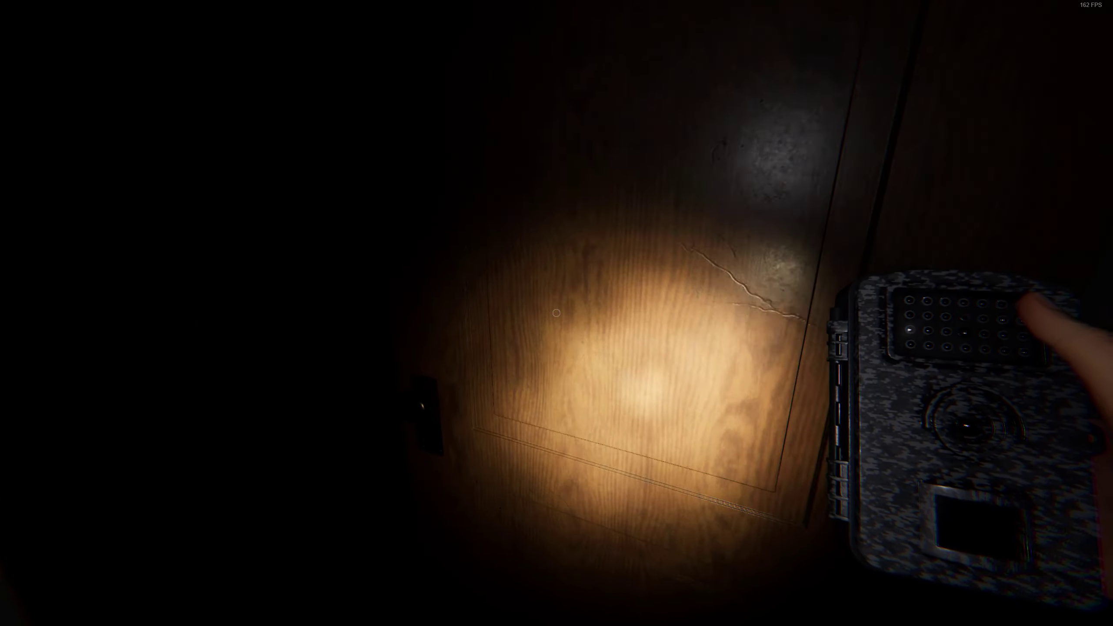
Pass through the garage into the kitchen and mount a motion sensor on the wall by the doorway.
left_click(556, 313)
key("w")
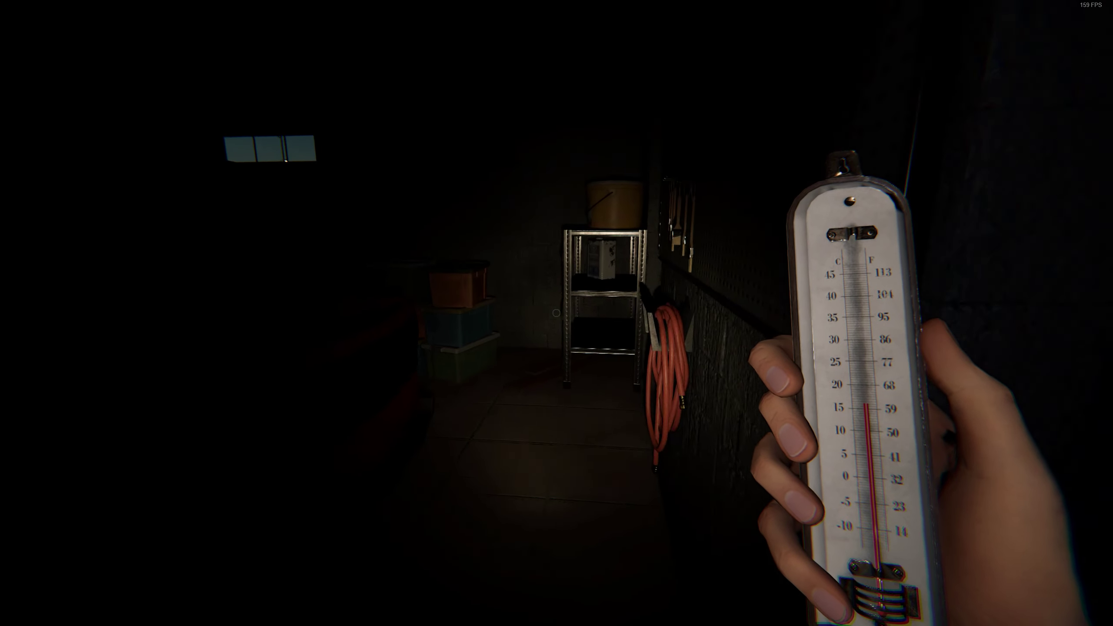
key("w")
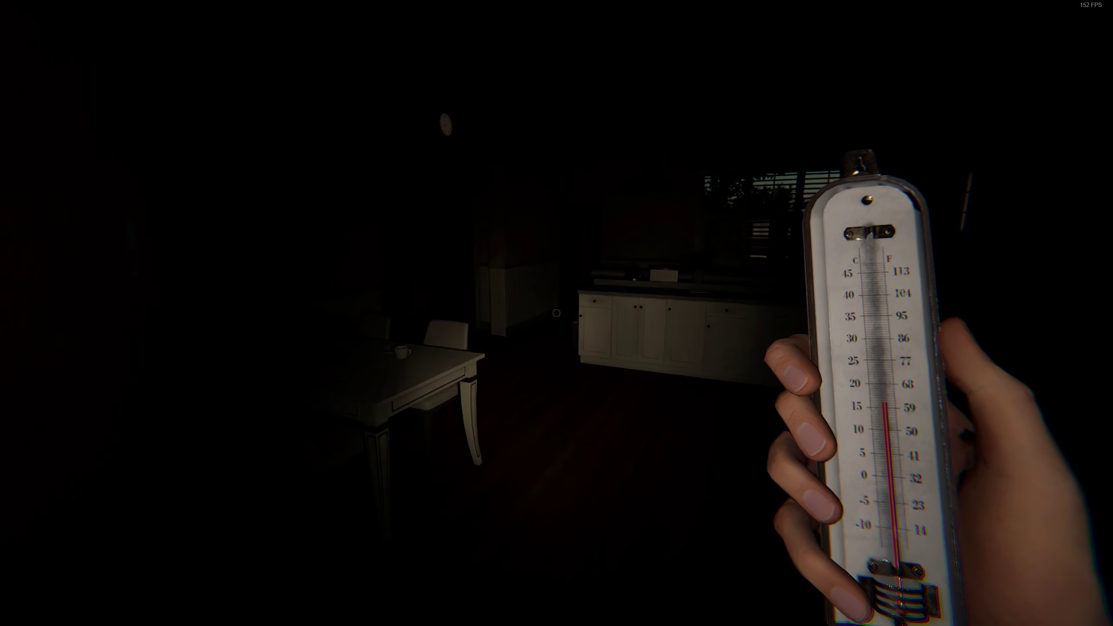
key("w")
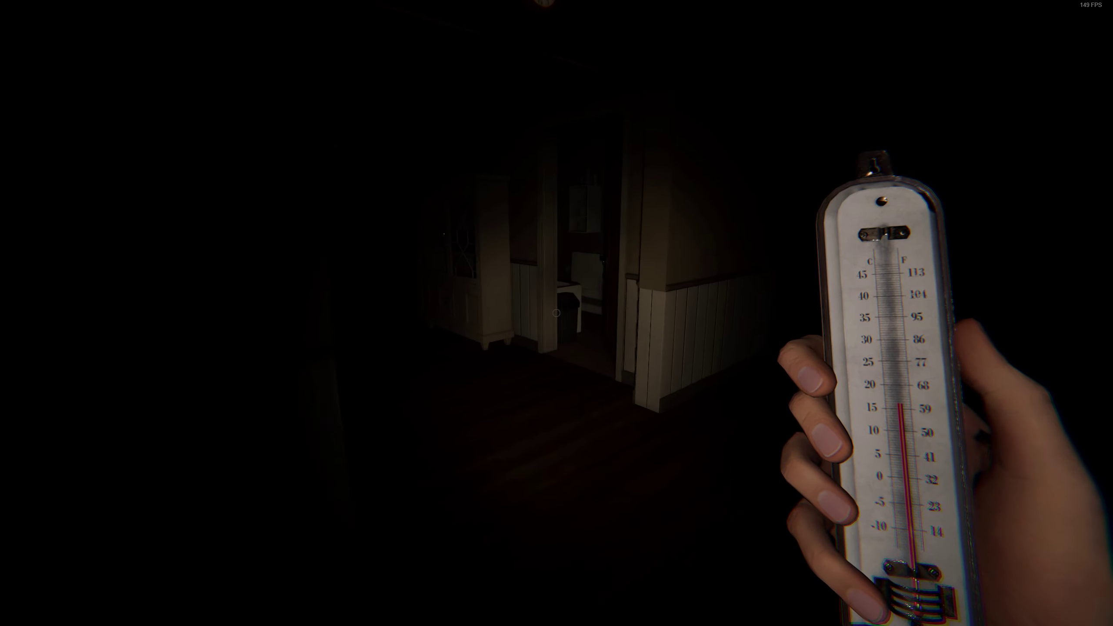
key("w")
key("q")
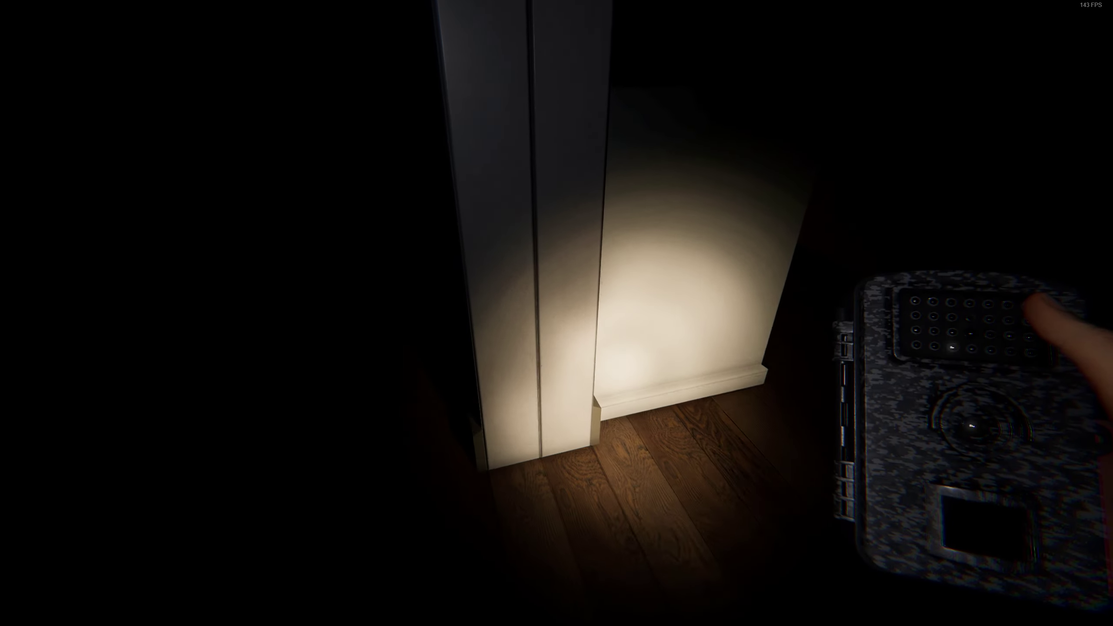
left_click(557, 314)
key("q")
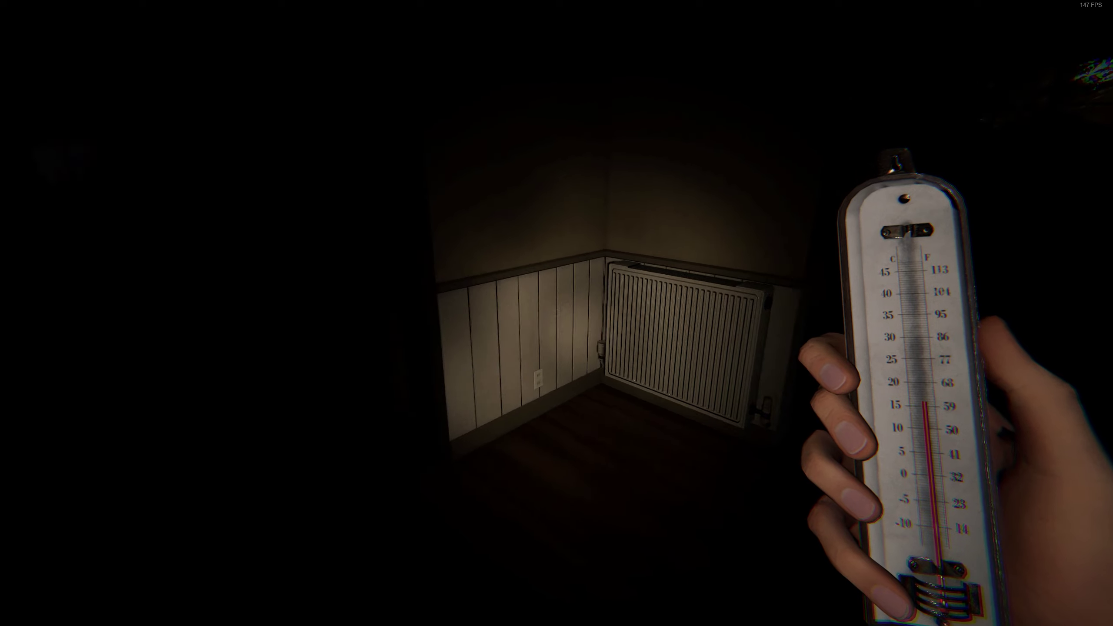
Sweep the basement shelf room, brick corridor and dark storage rooms with the thermometer at about 15 °C.
key("w")
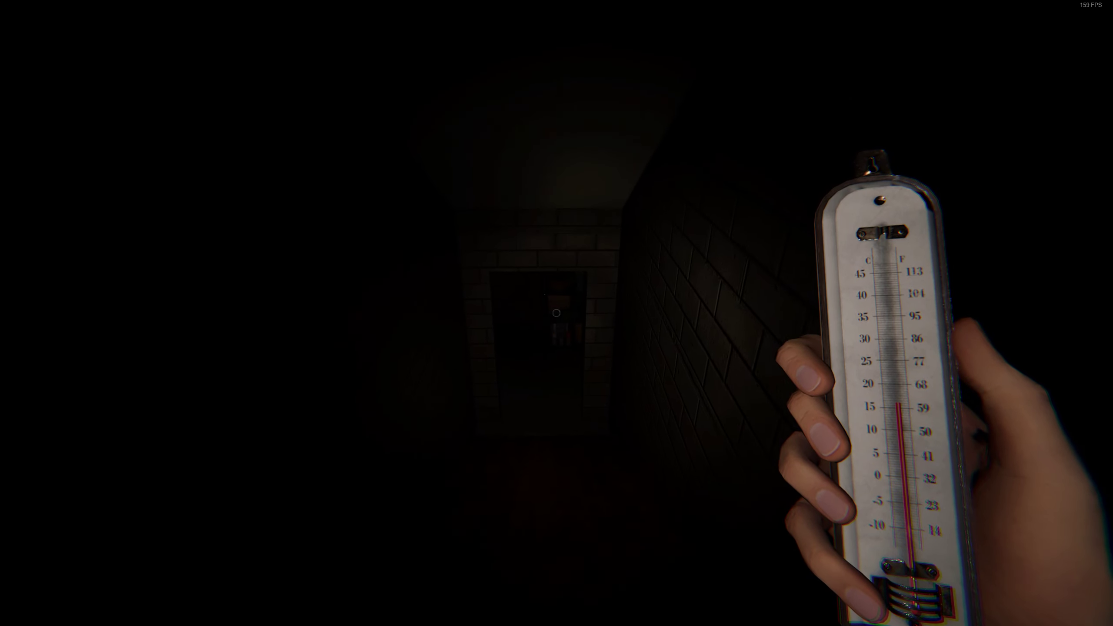
key("w")
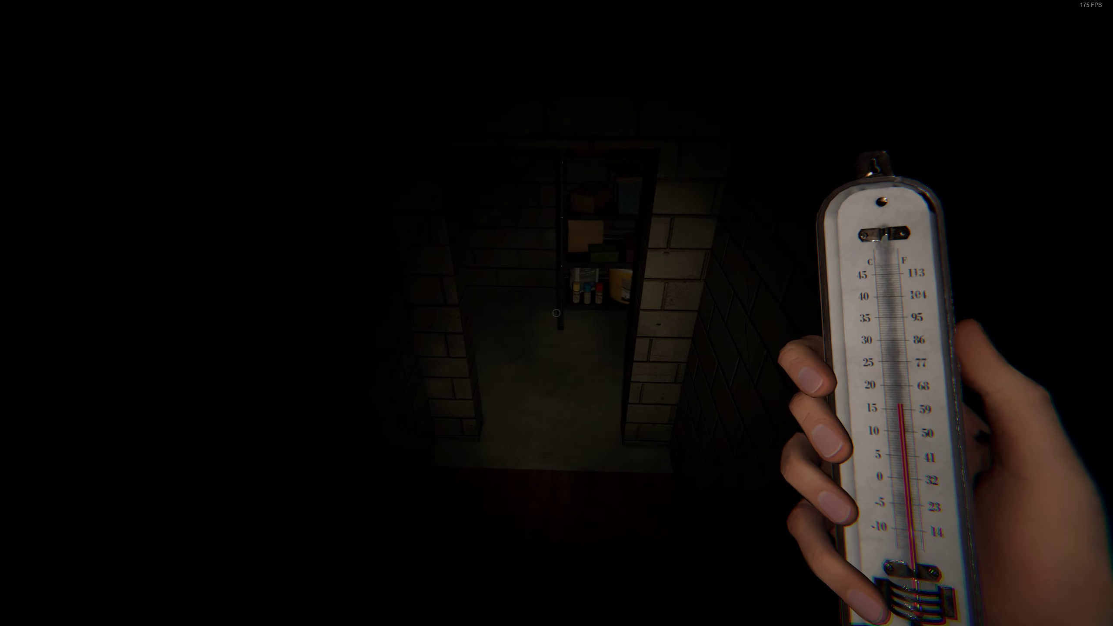
key("w")
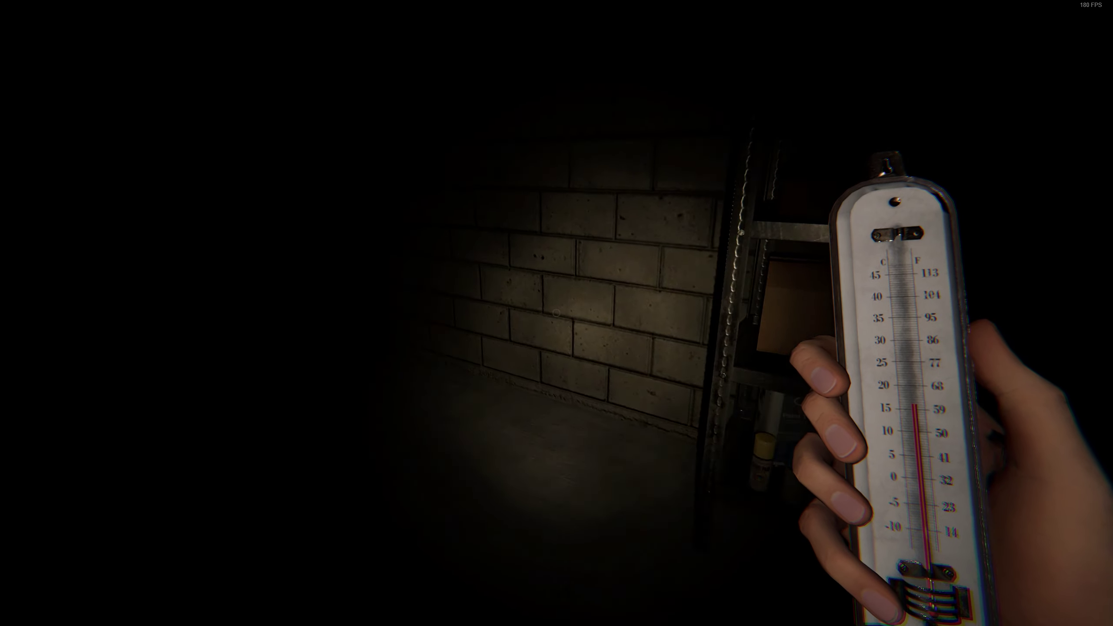
key("w")
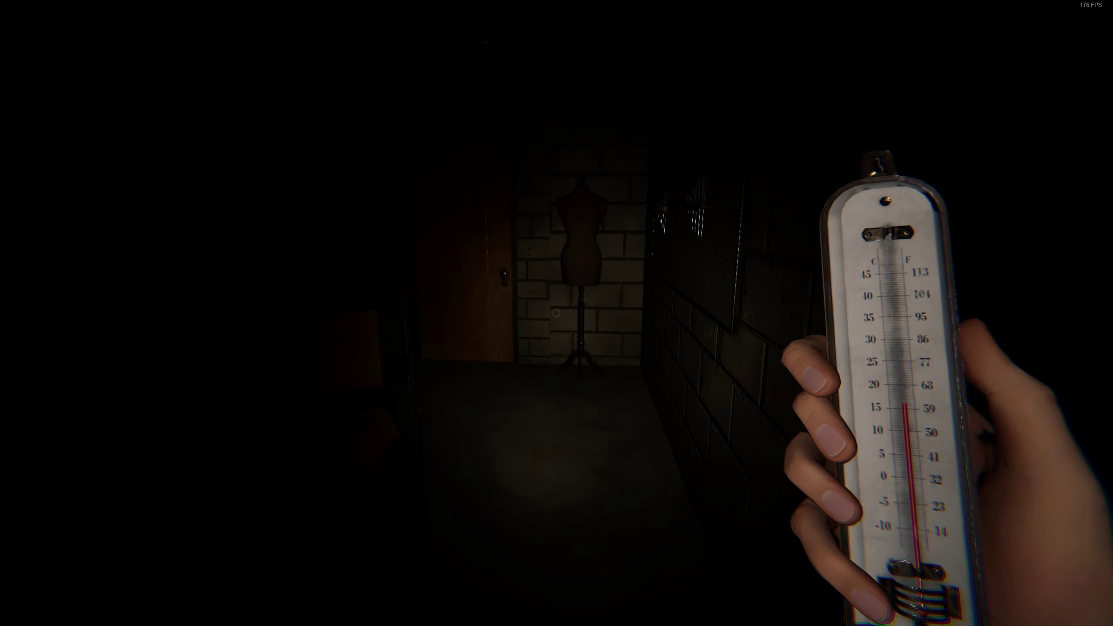
key("w")
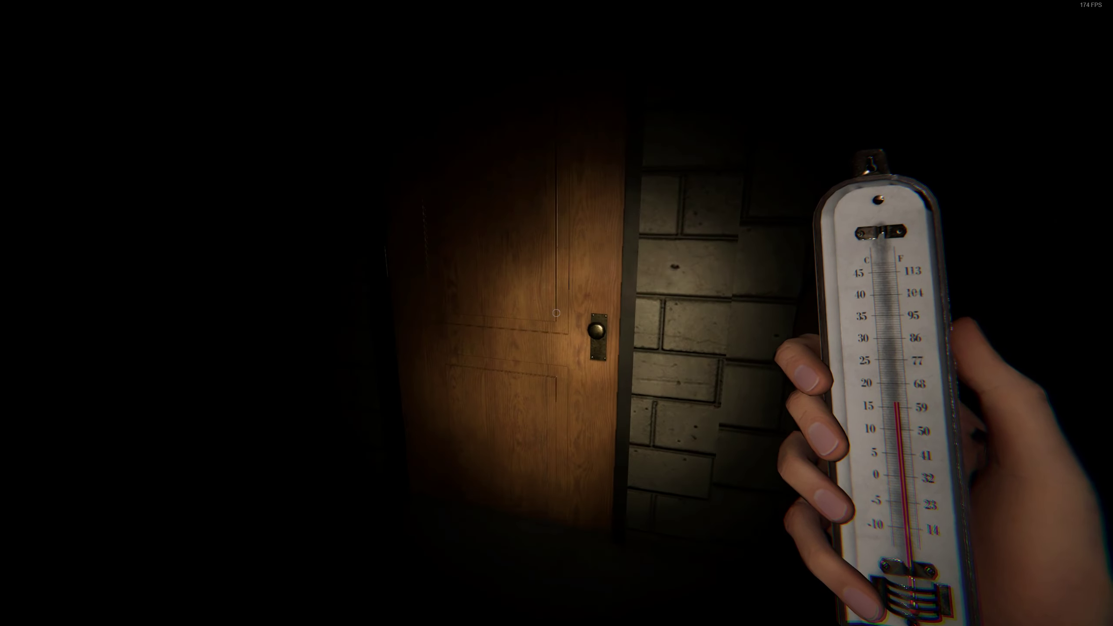
key("w")
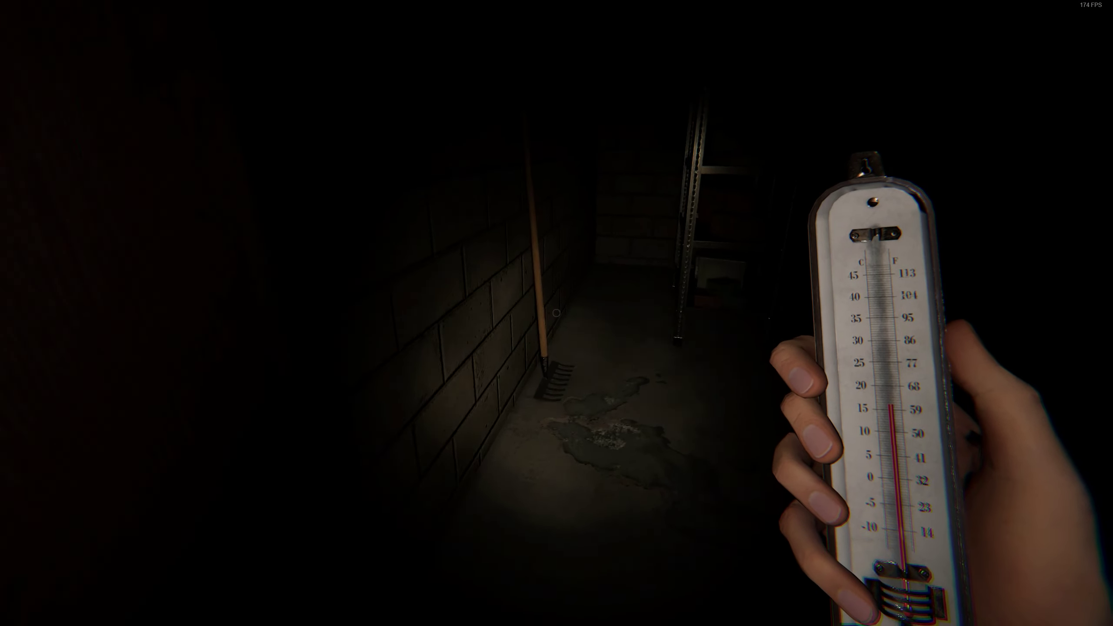
key("w")
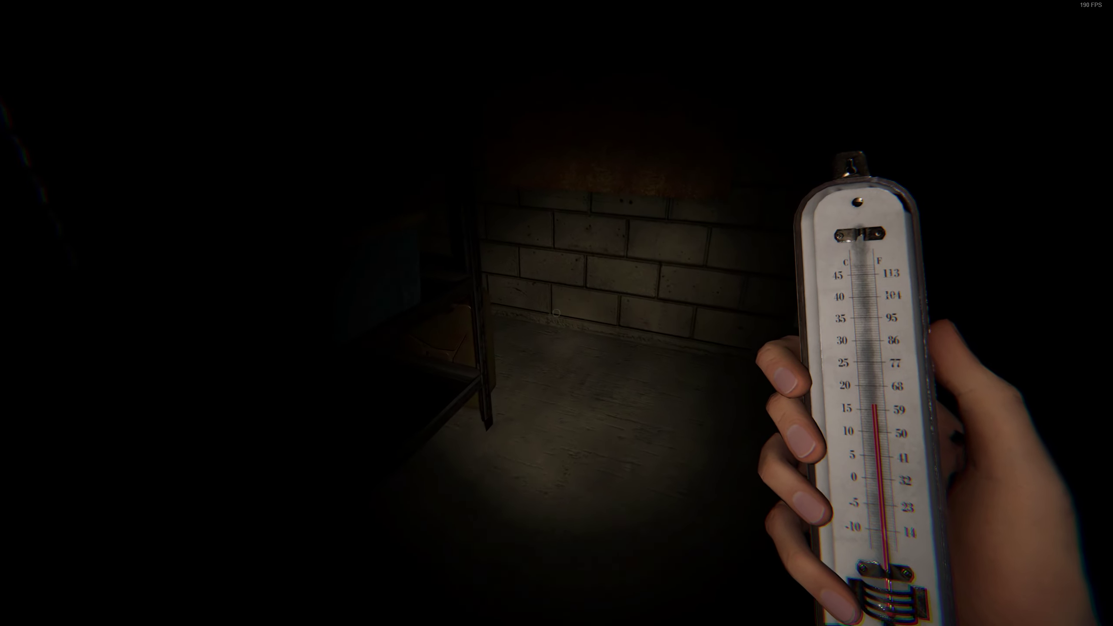
key("w")
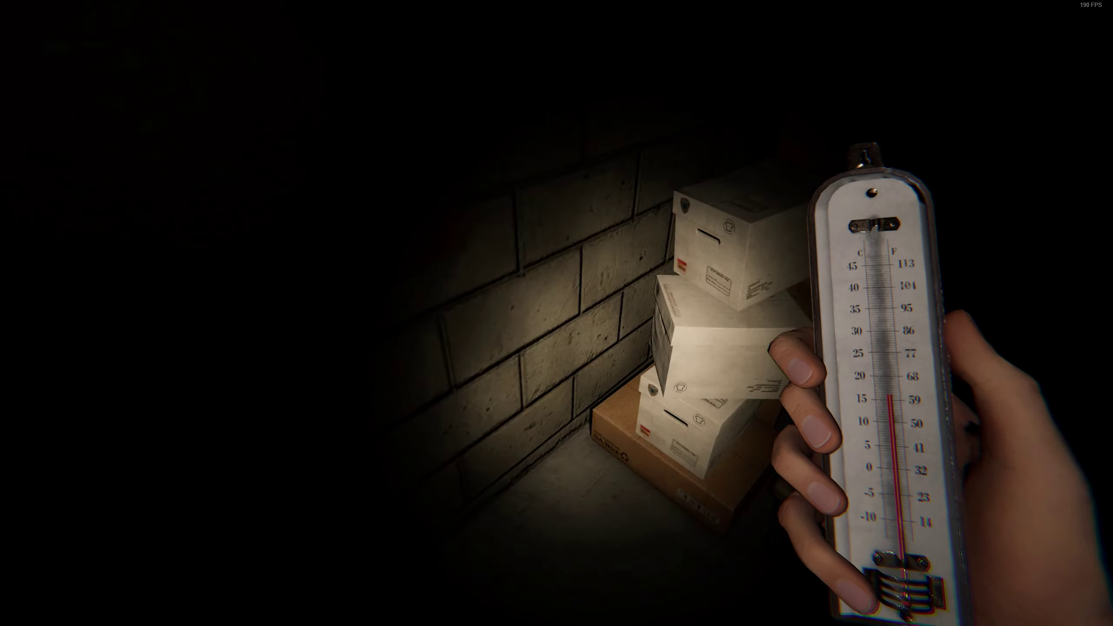
key("w")
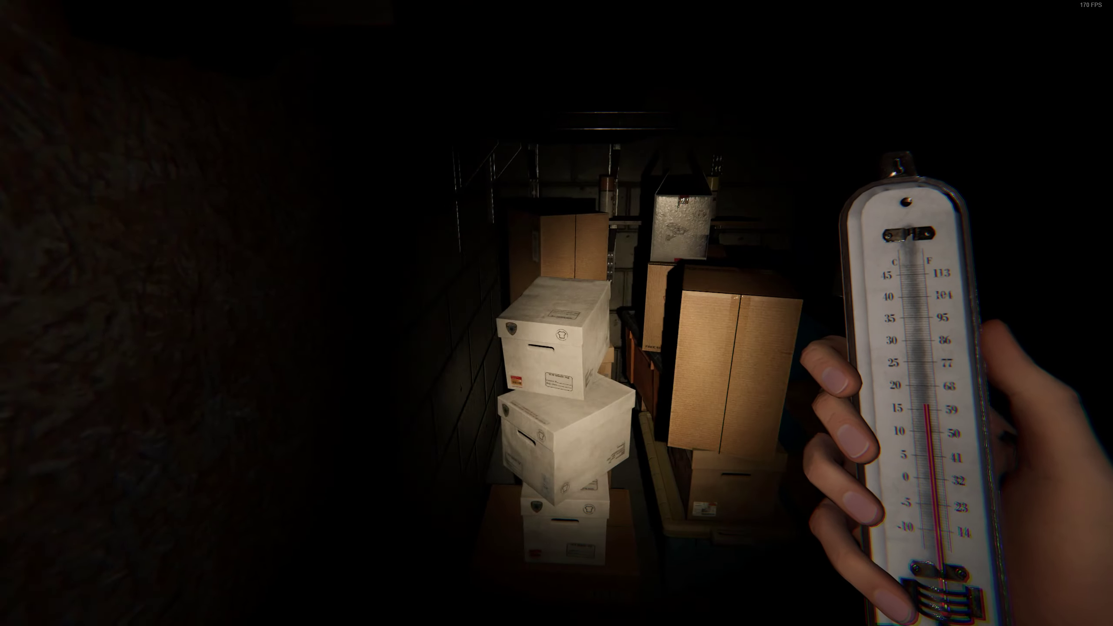
key("w")
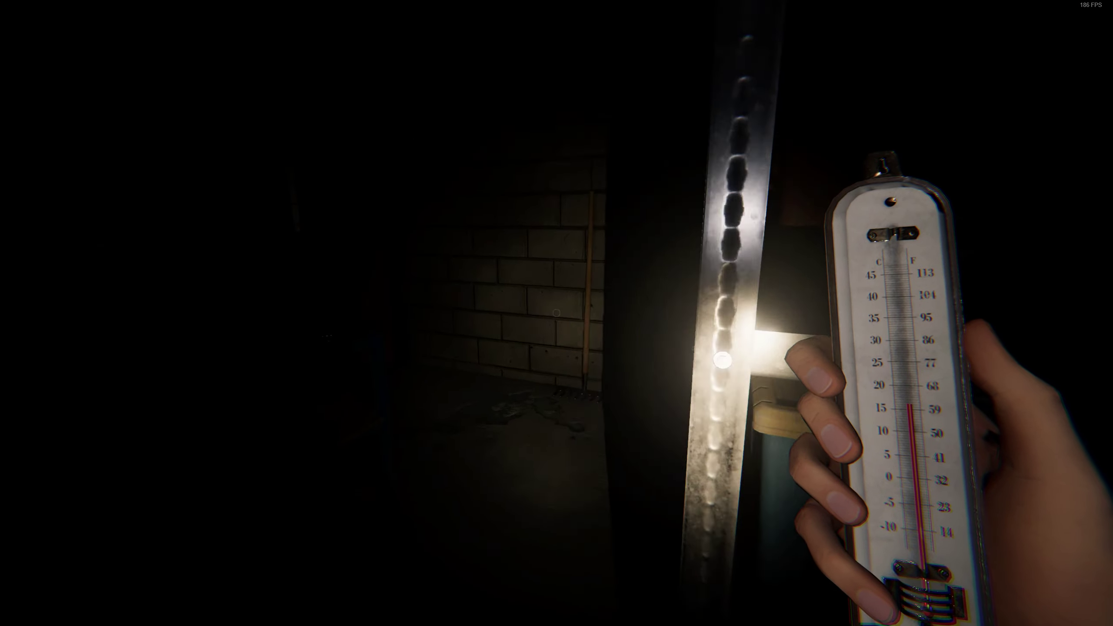
key("w")
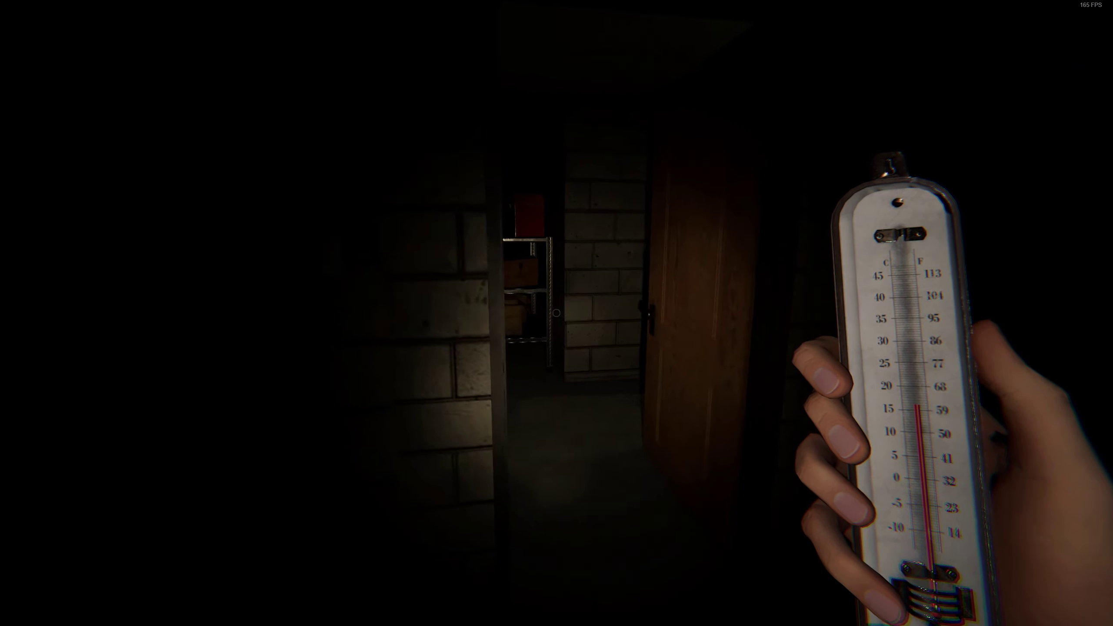
key("w")
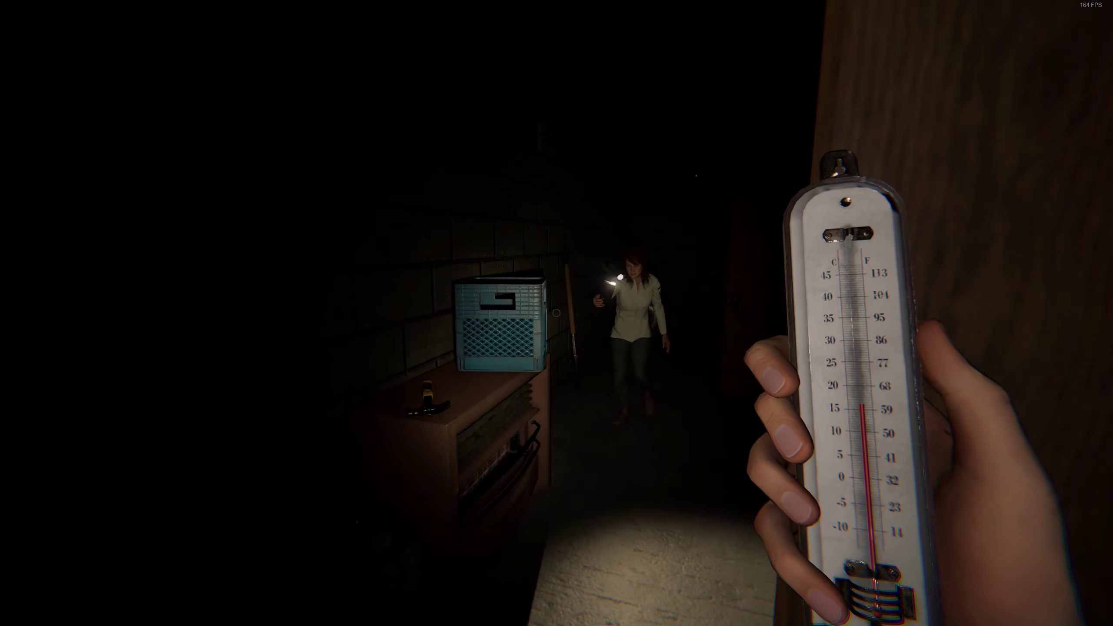
Check the workbench room and shovel room, opening the breaker box by the water heater.
key("w")
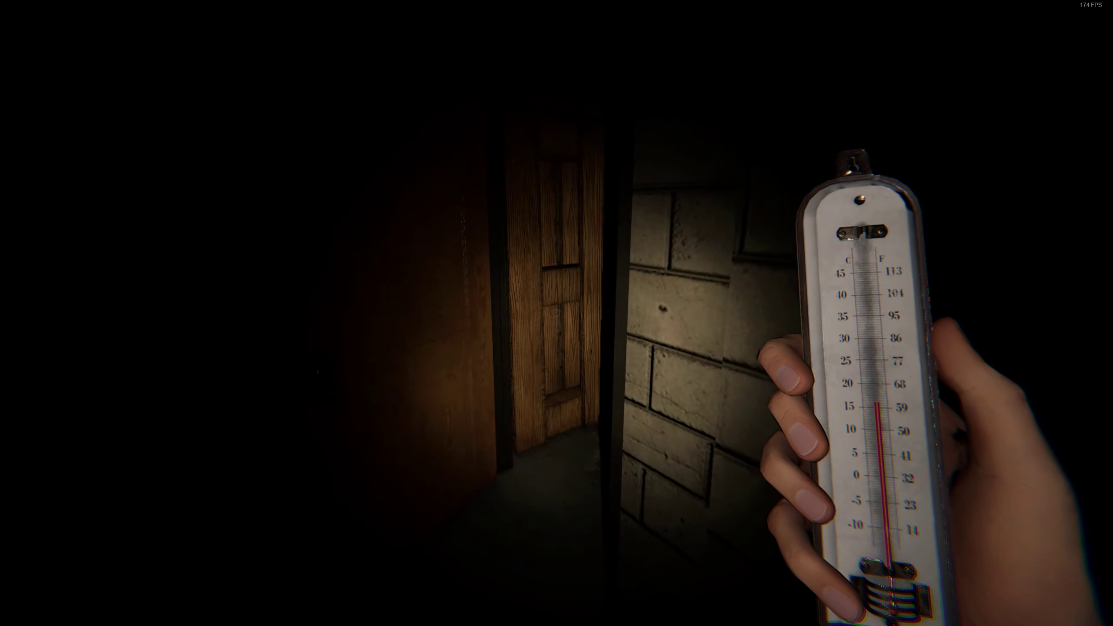
key("w")
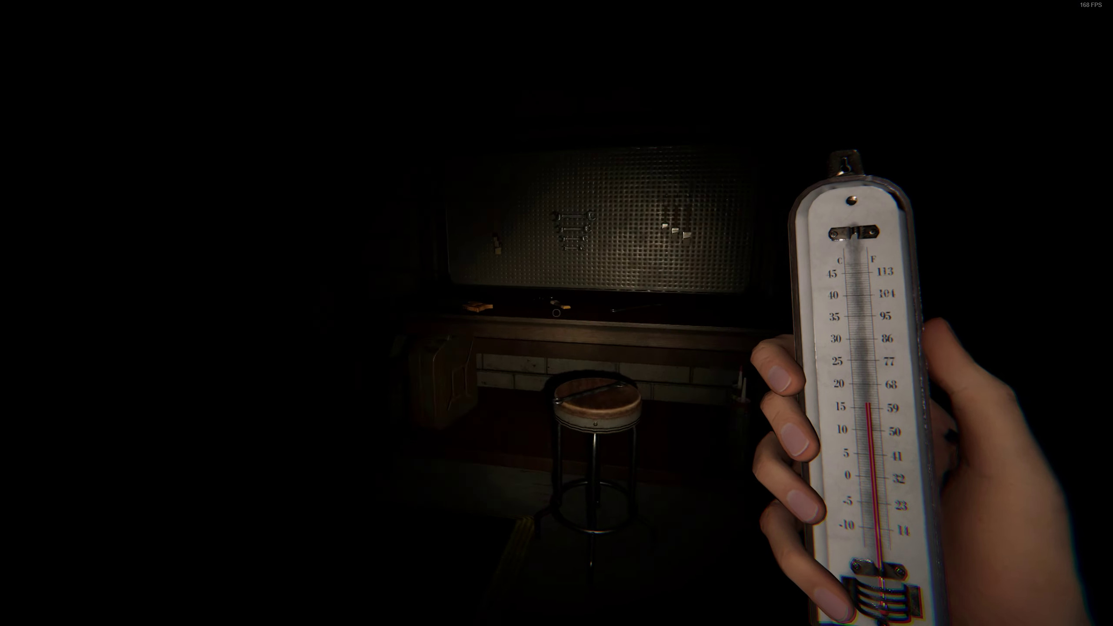
key("w")
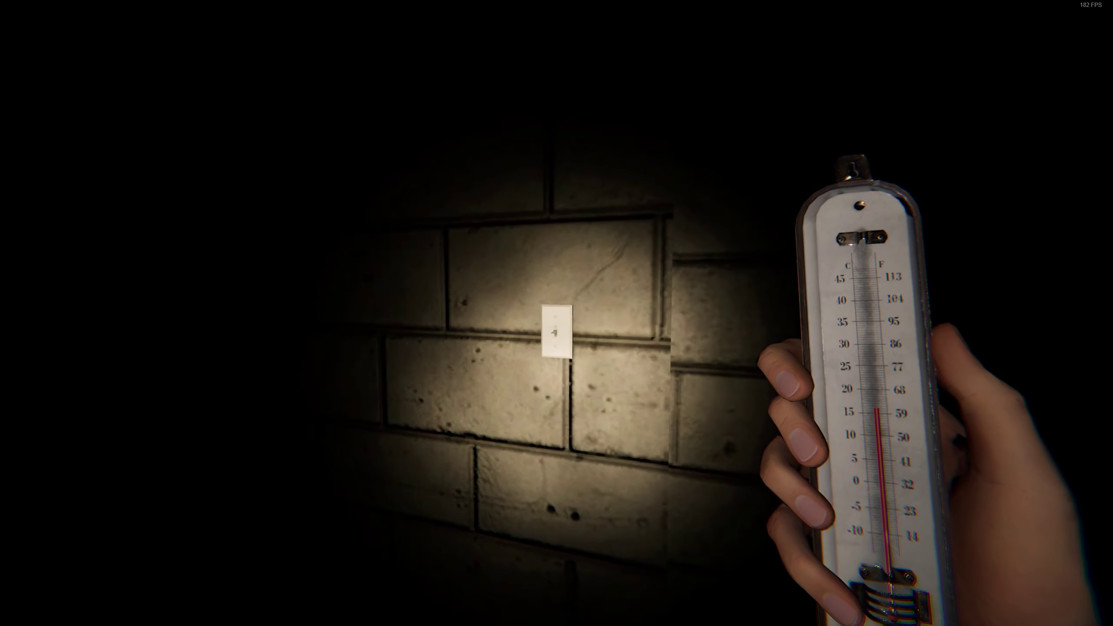
key("w")
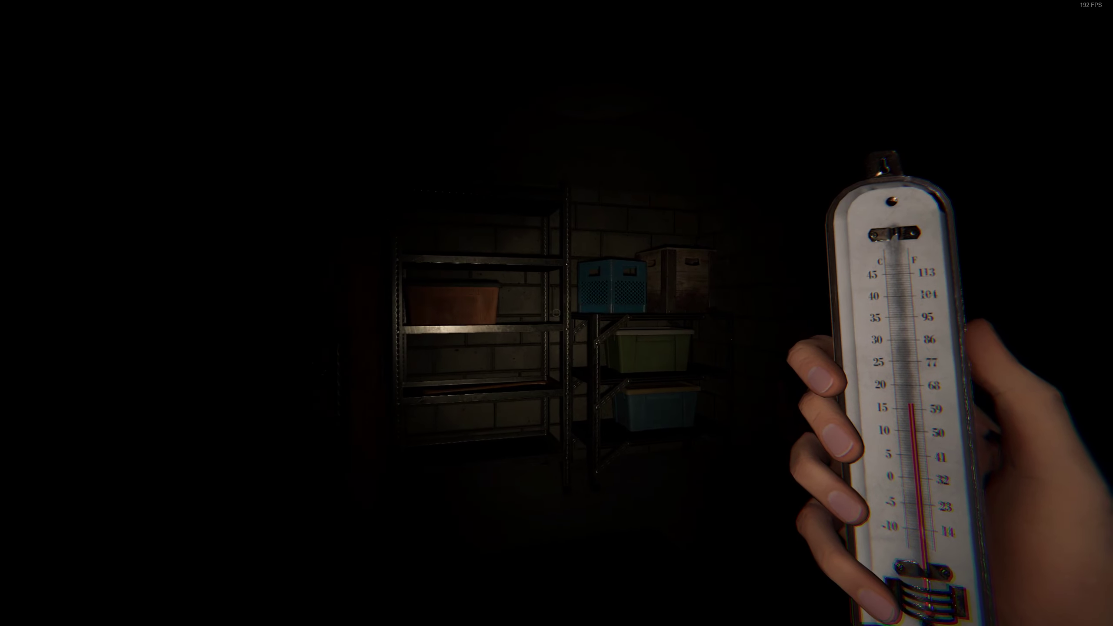
key("w")
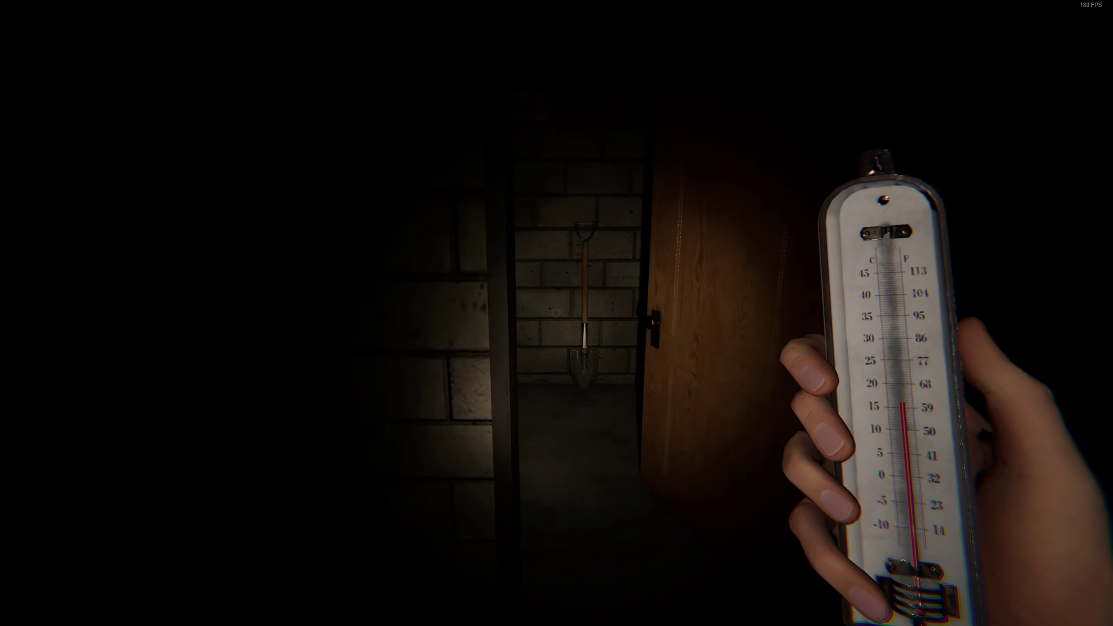
key("w")
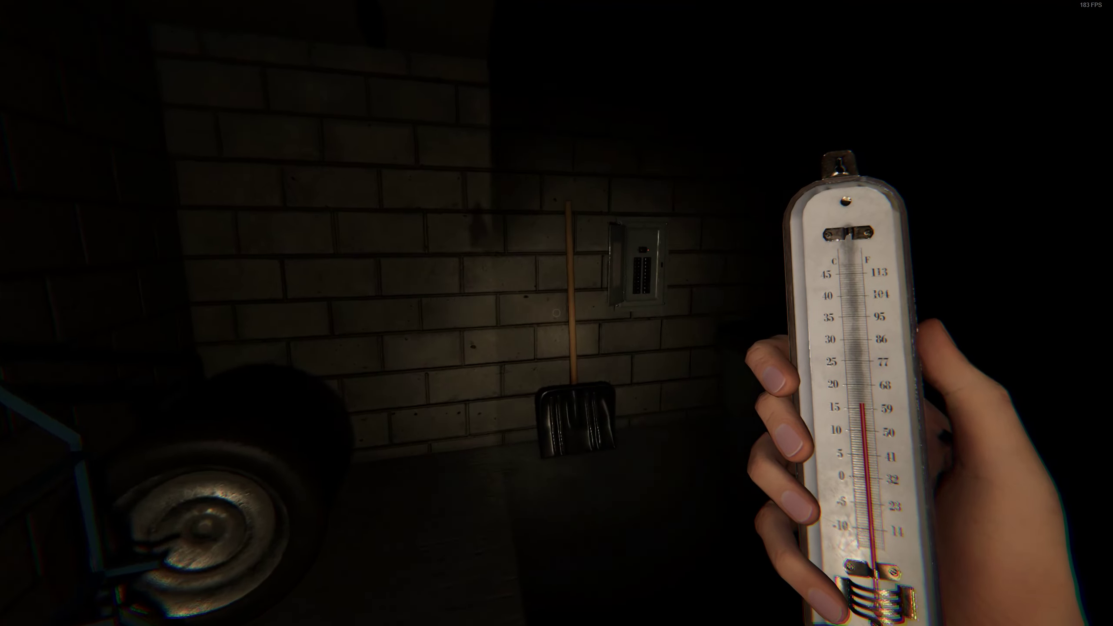
key("w")
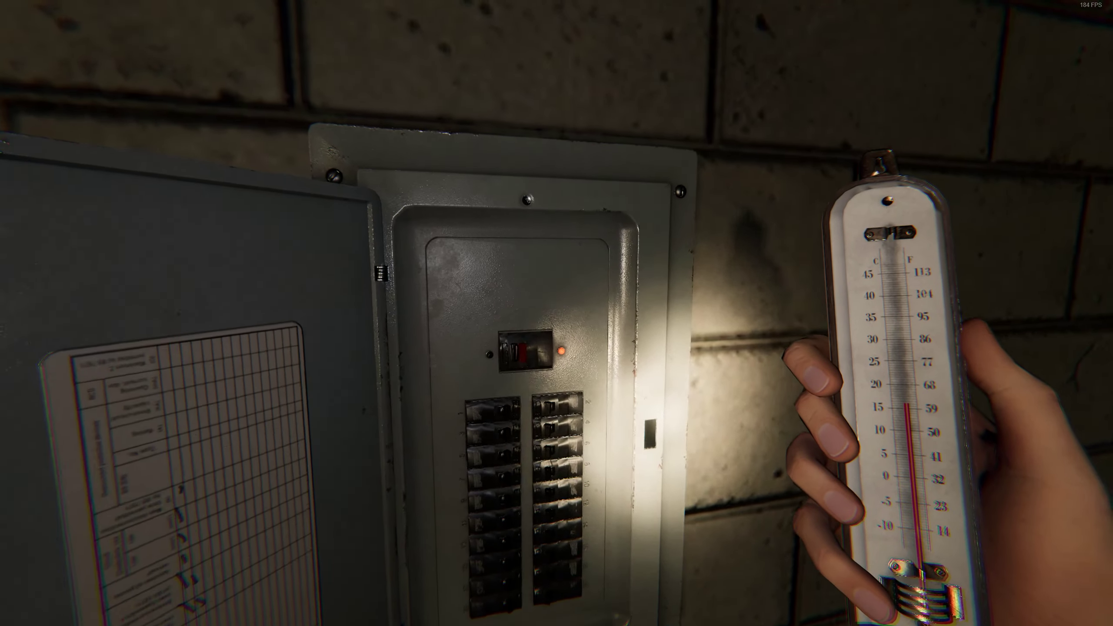
key("w")
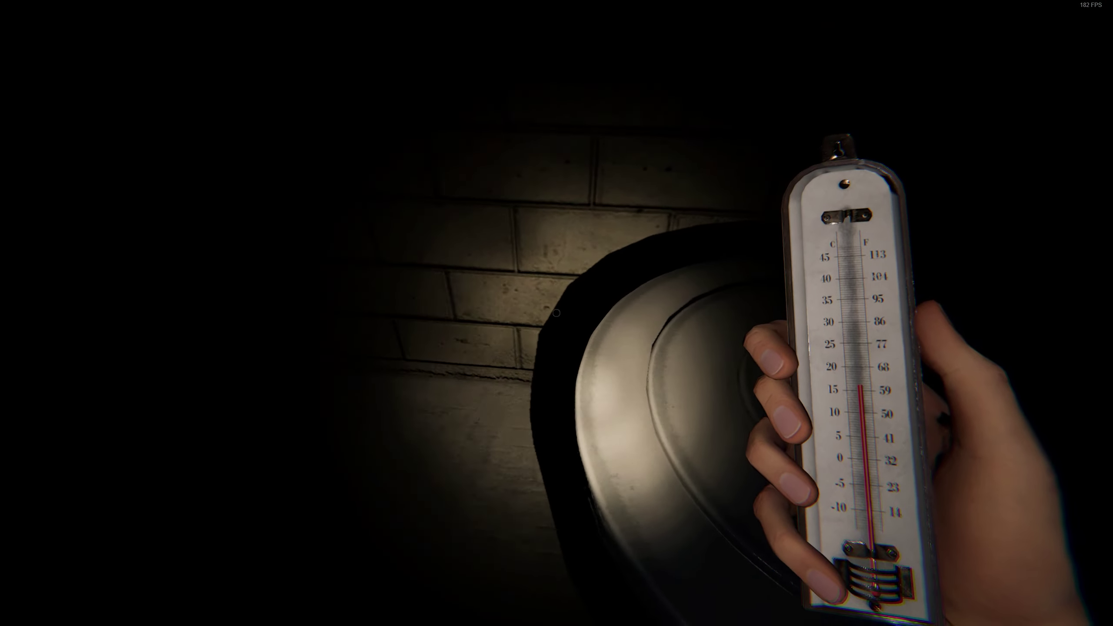
key("w")
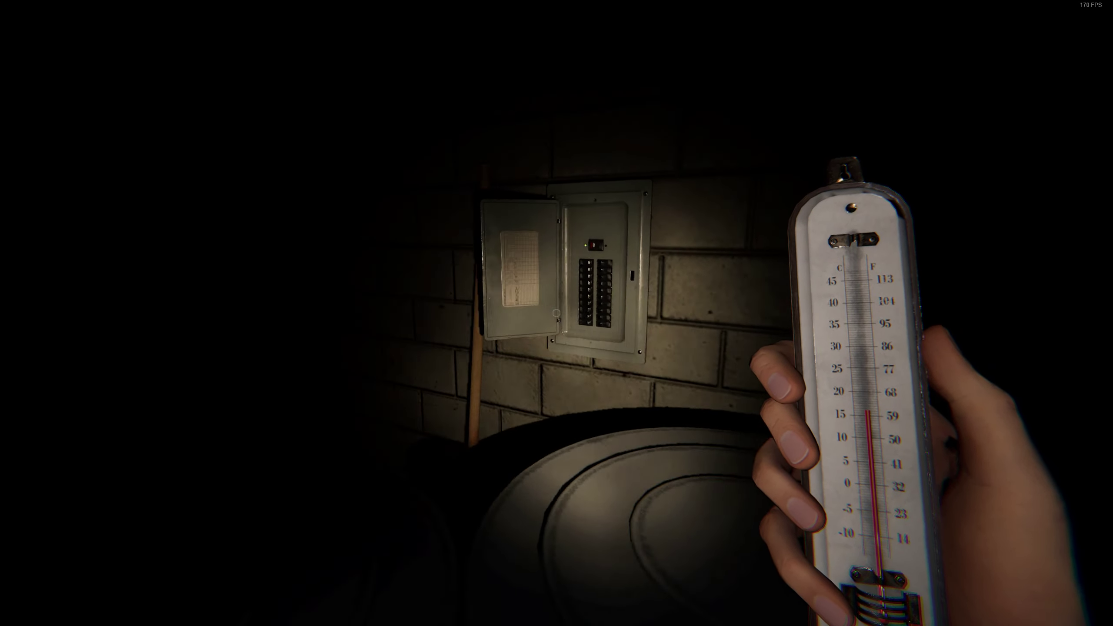
Head back through the workbench room and corridor past the teammate toward the basement stairs.
key("w")
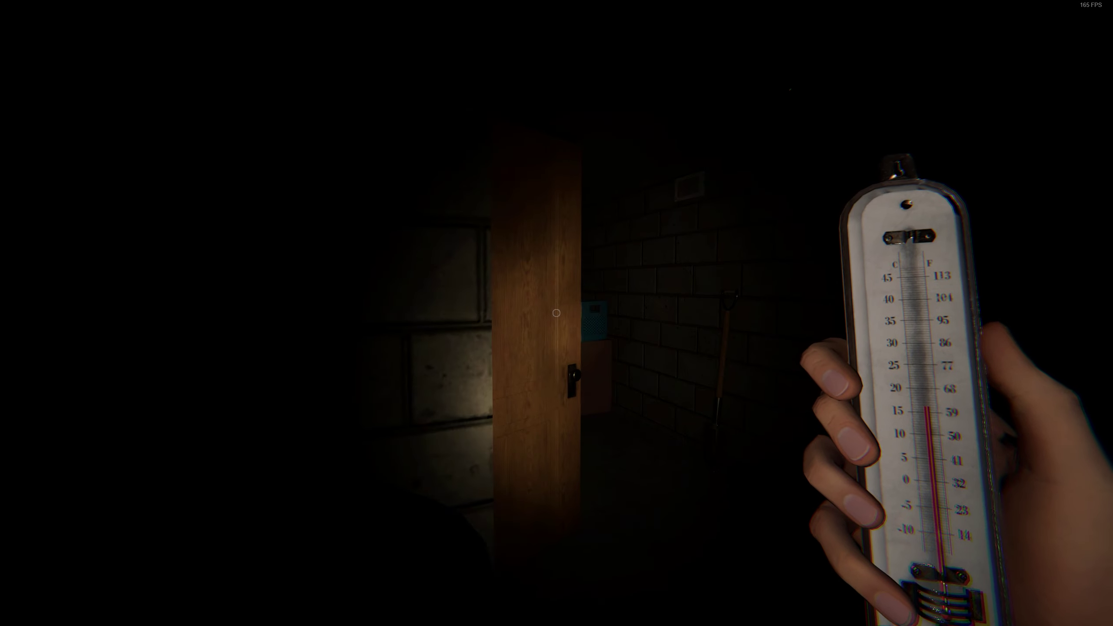
key("w")
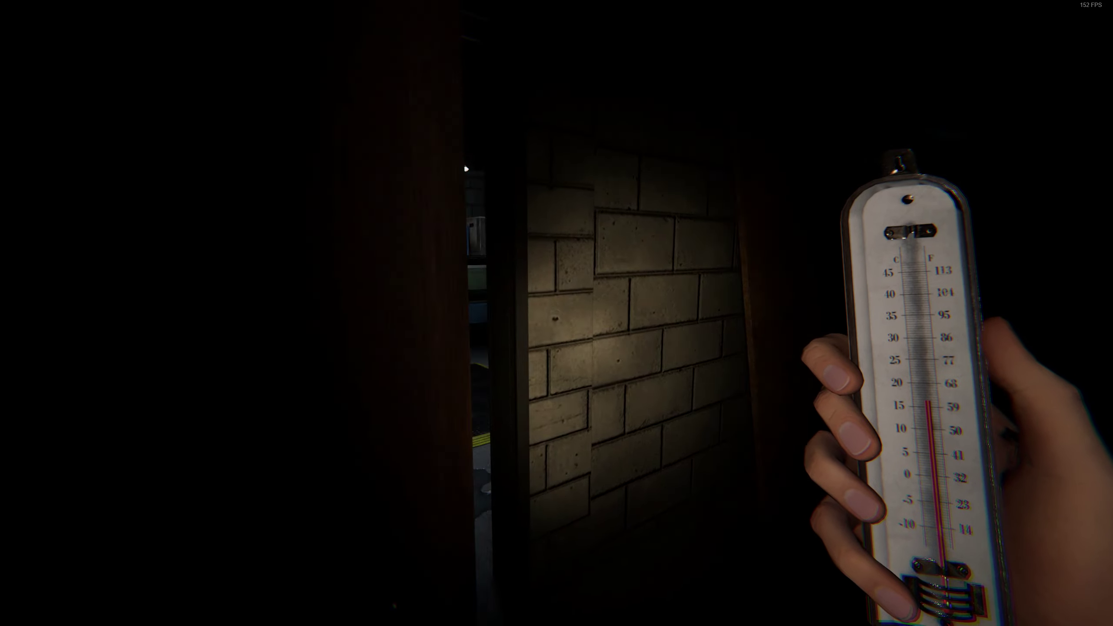
key("w")
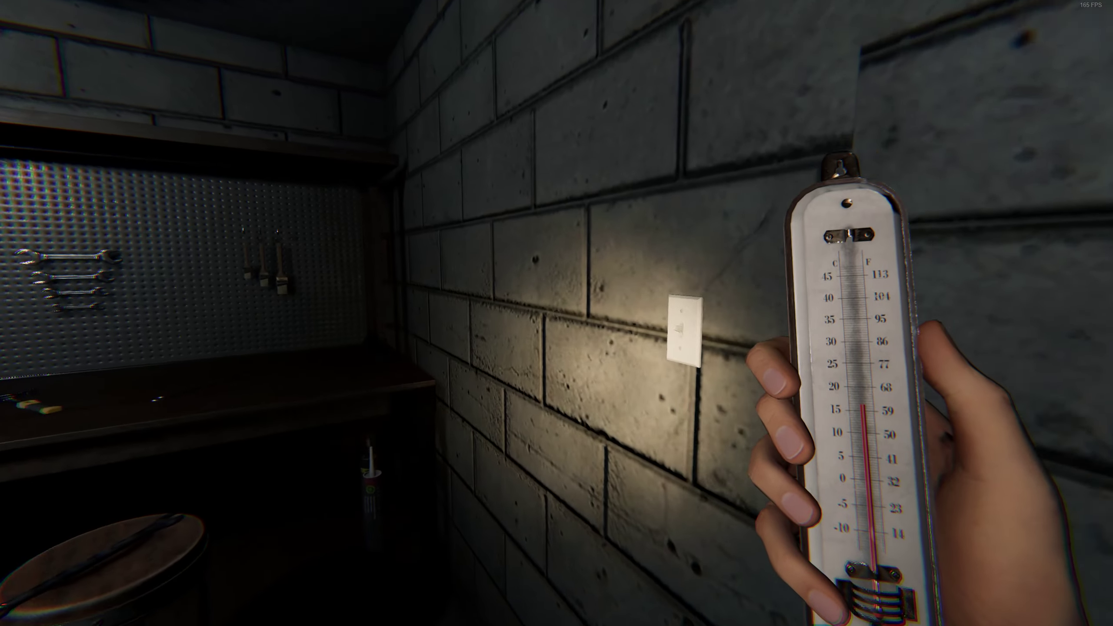
key("w")
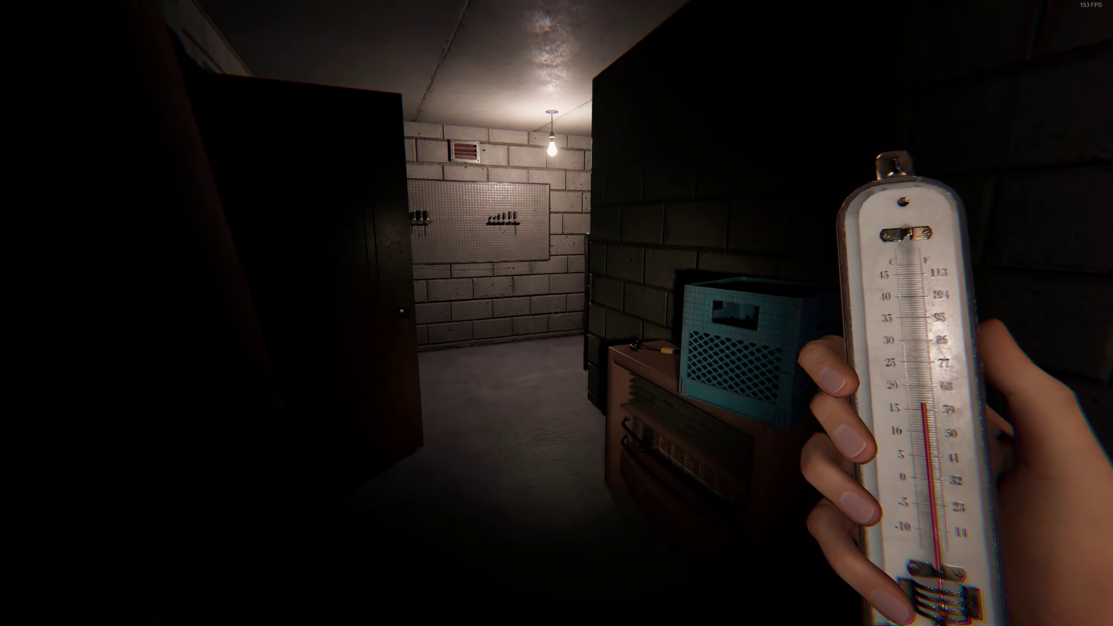
key("w")
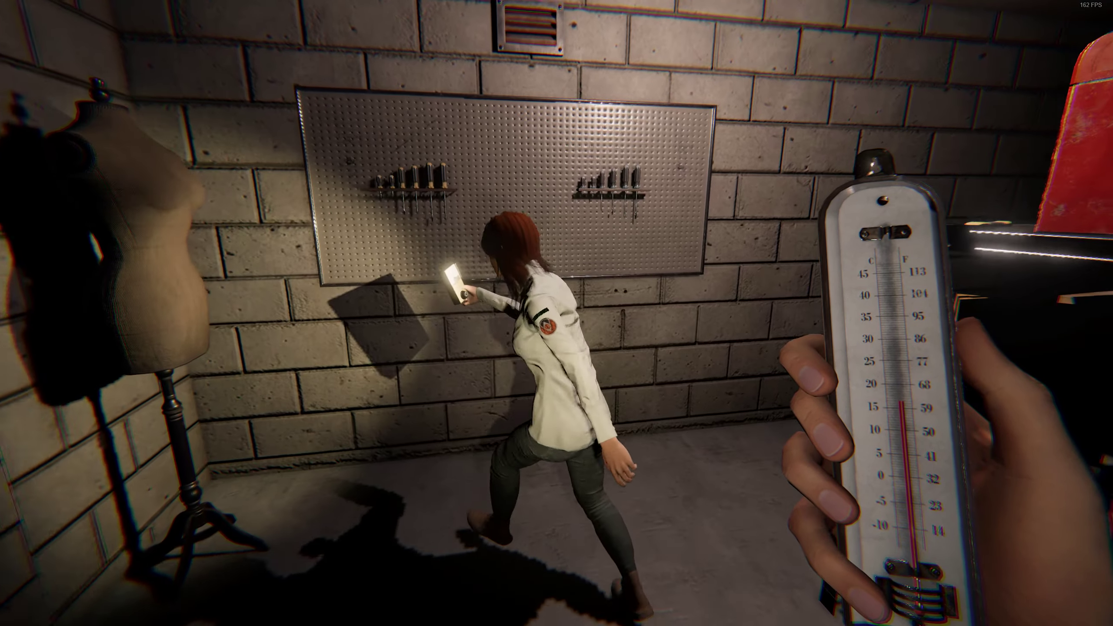
key("w")
key("w")
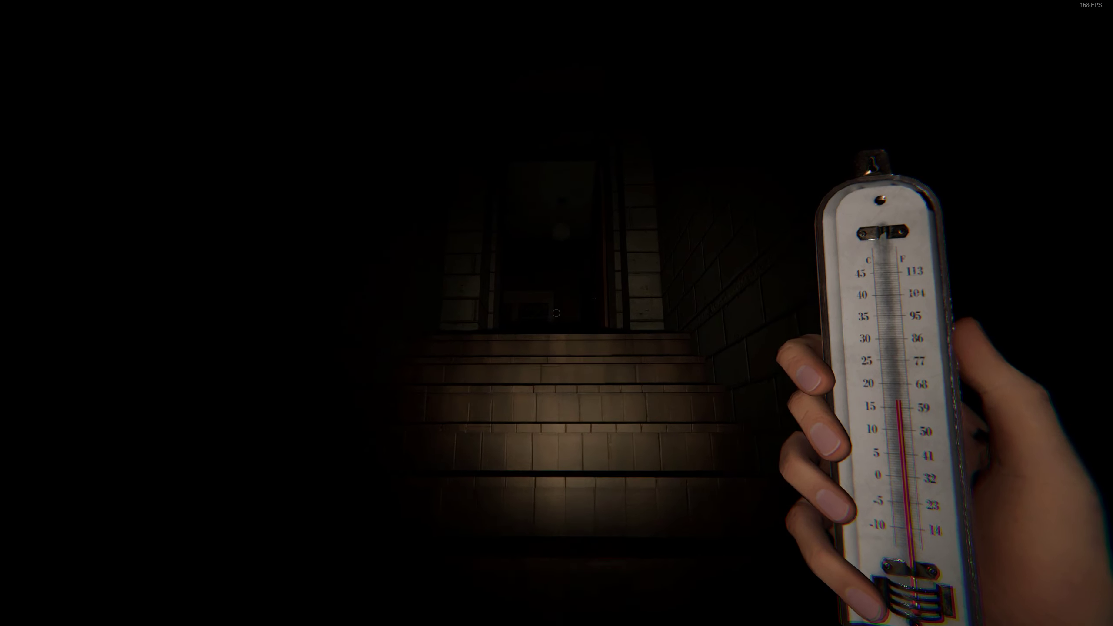
Climb the basement stairs, switch on the flashlight and check the bathroom at about 15 °C.
key("w")
key("w")
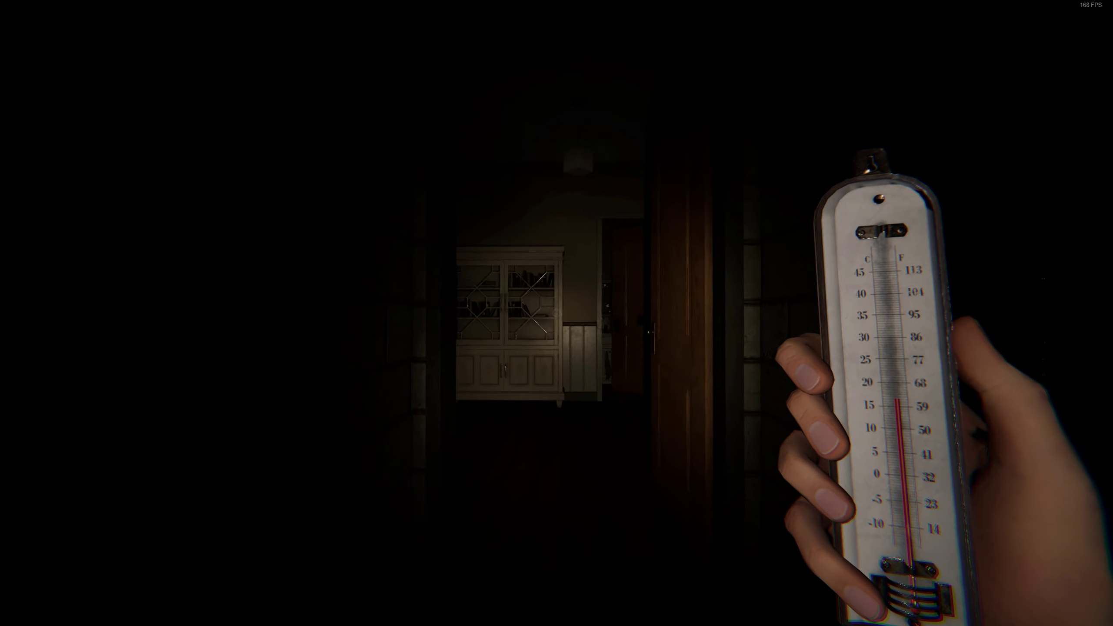
key("w")
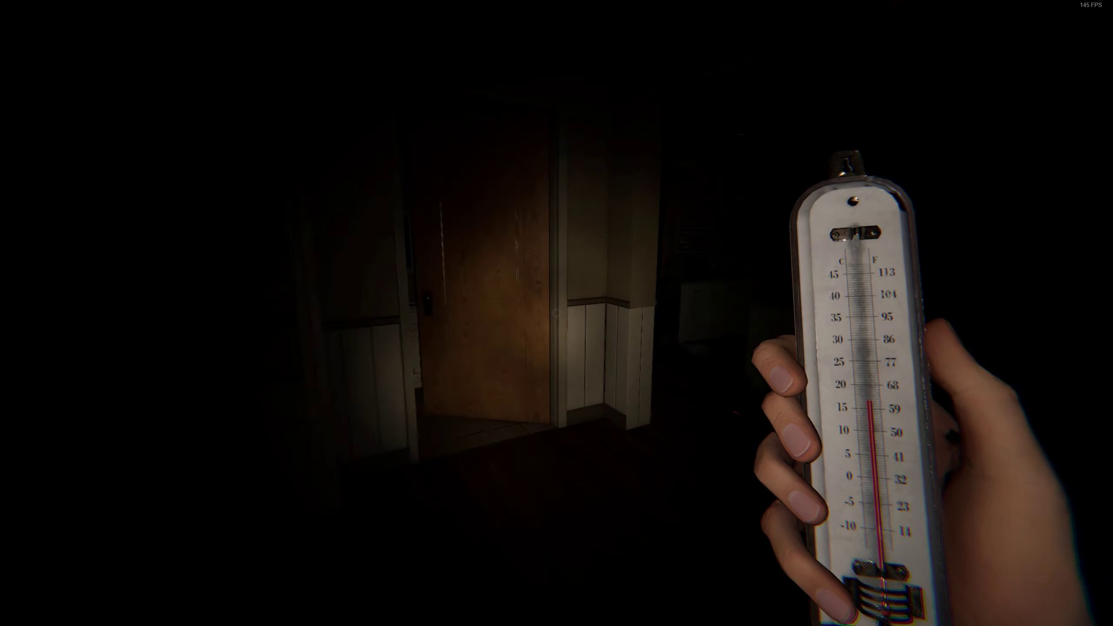
key("t")
key("w")
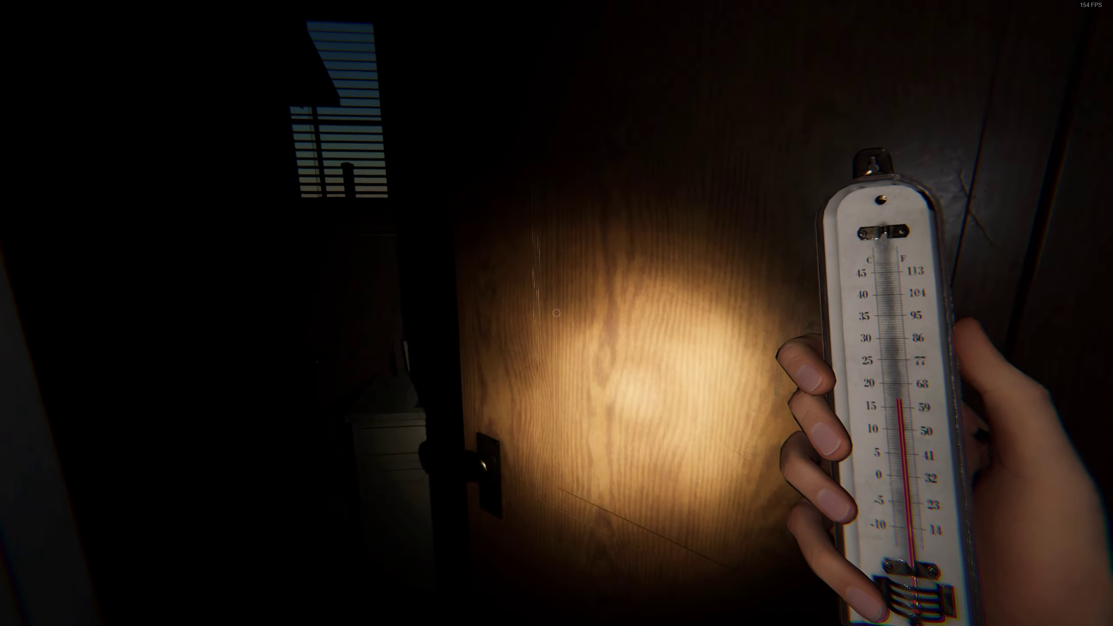
key("w")
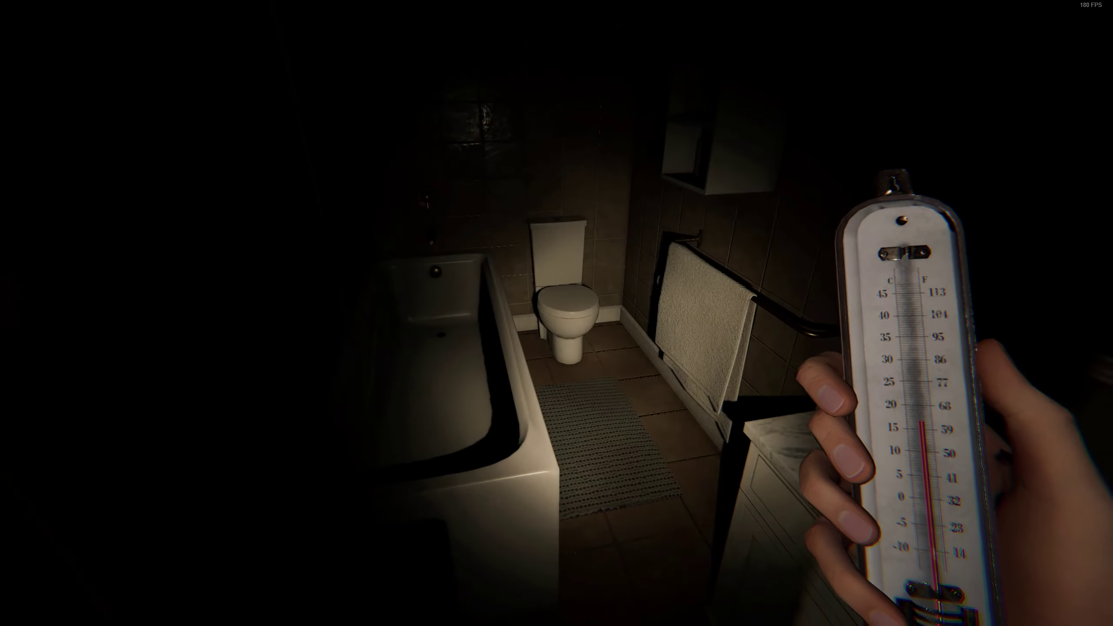
key("w")
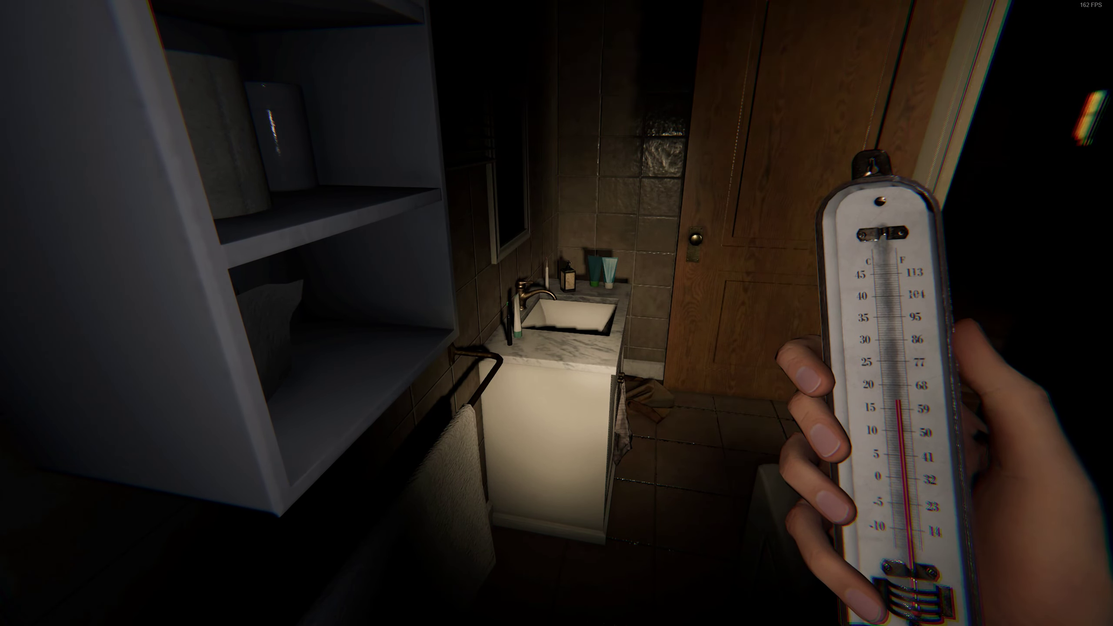
Leave the bathroom and sweep the first bedroom around the bed and wardrobe with the thermometer.
key("w")
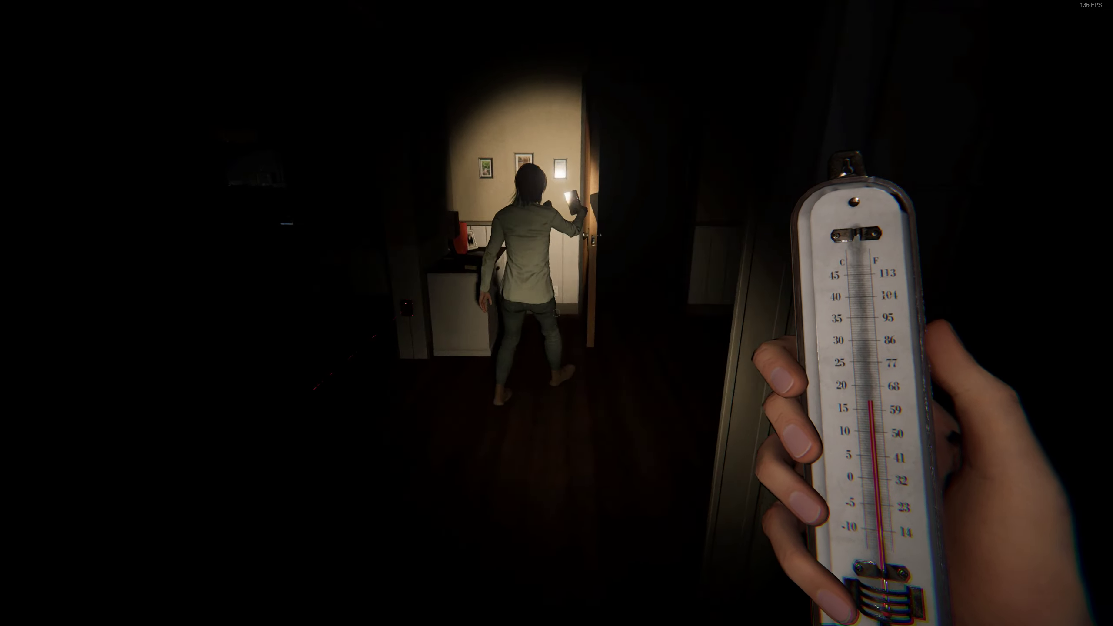
key("w")
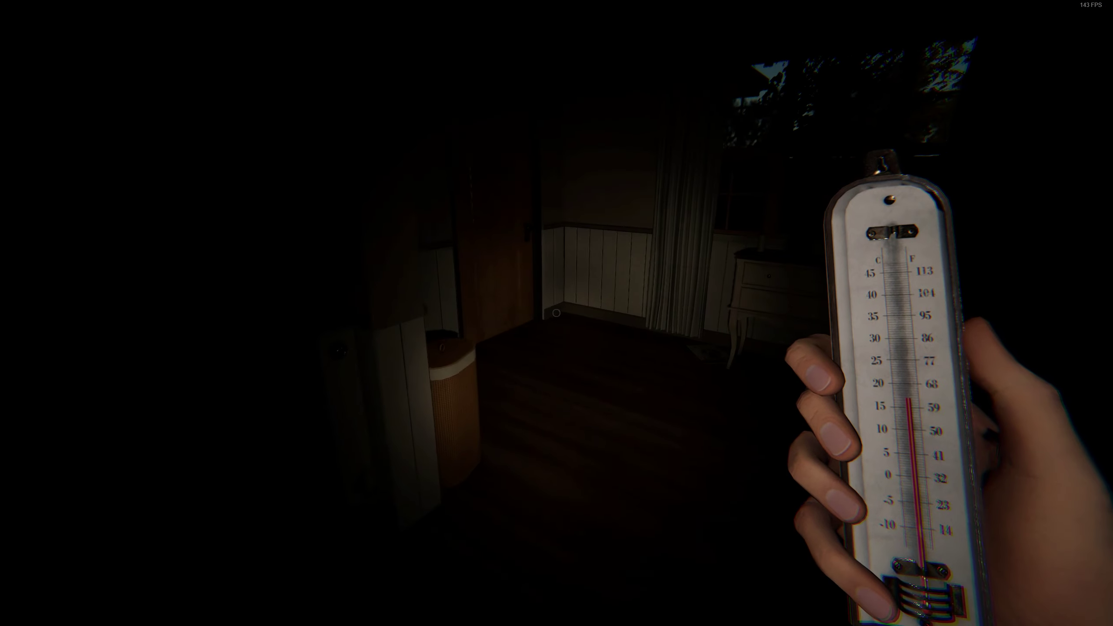
key("w")
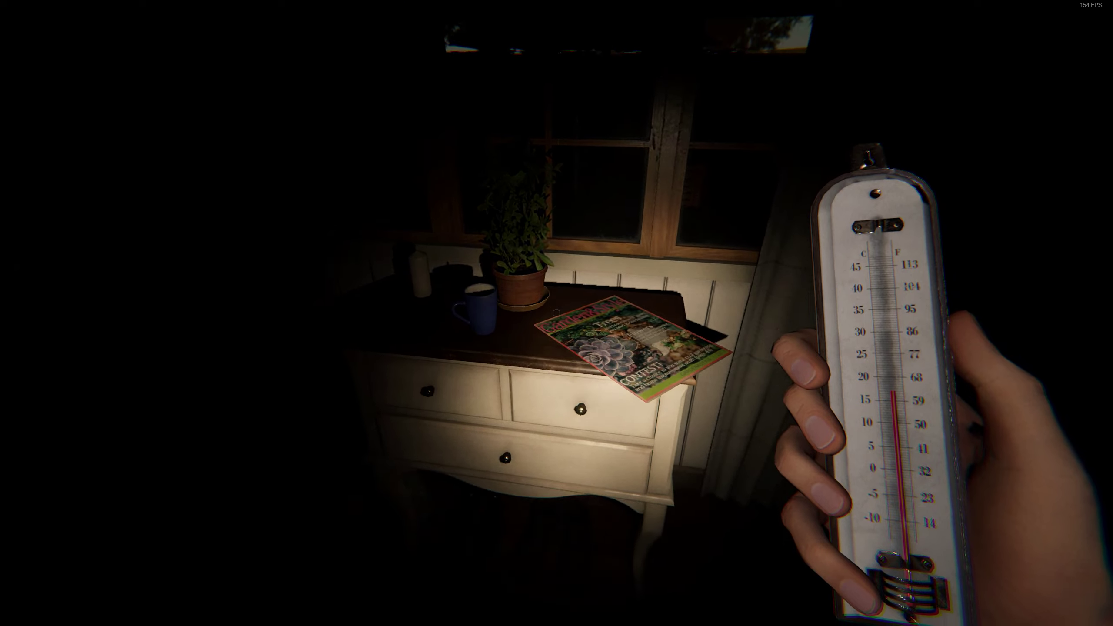
key("w")
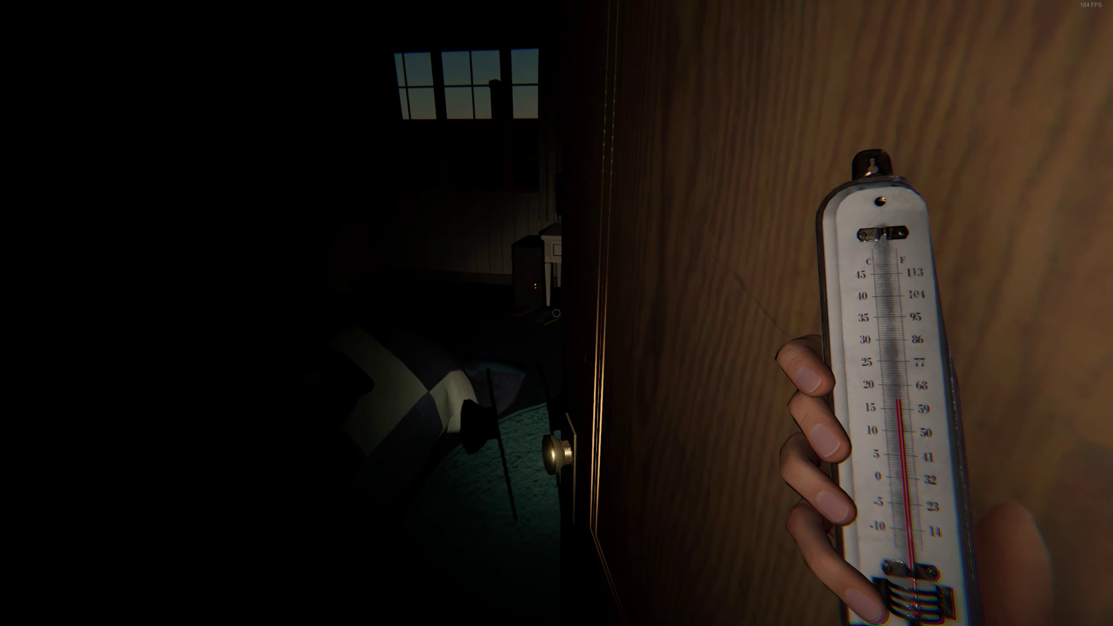
key("w")
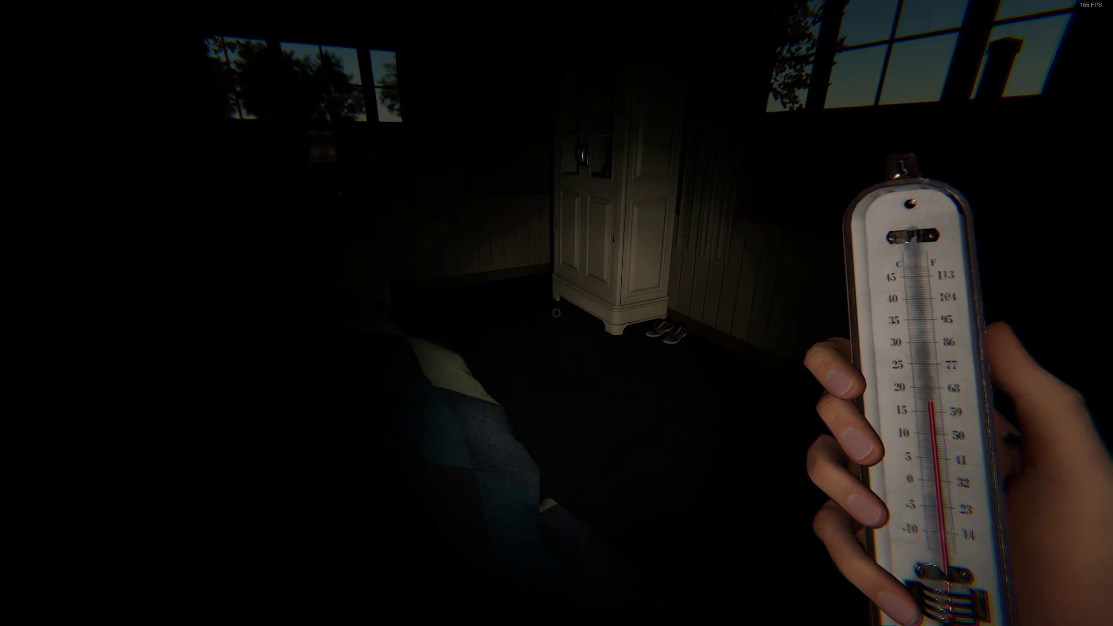
key("w")
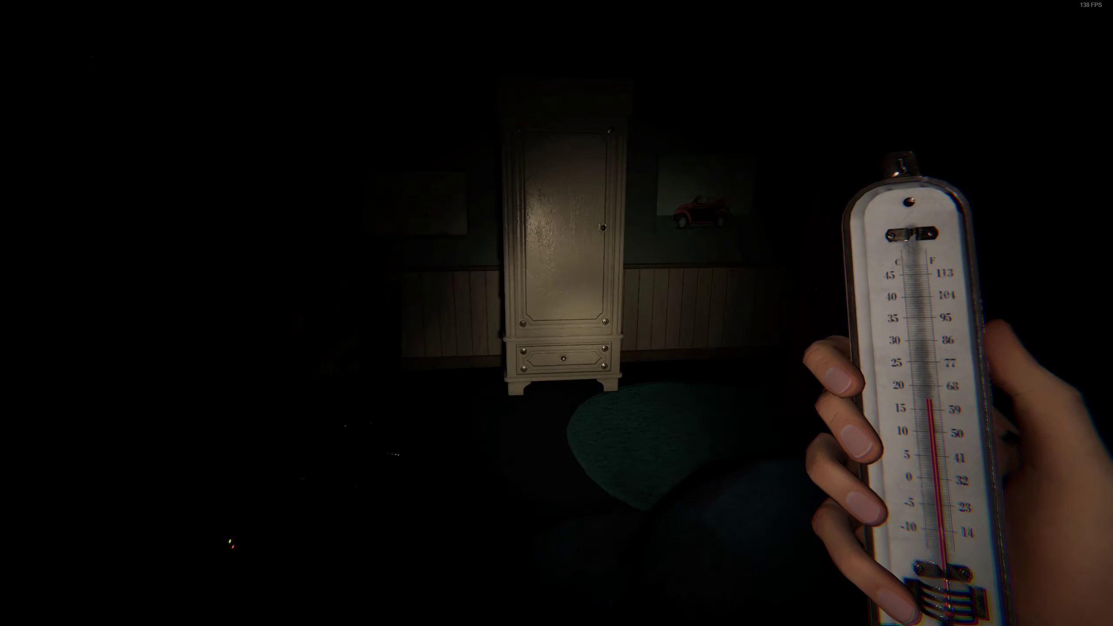
key("w")
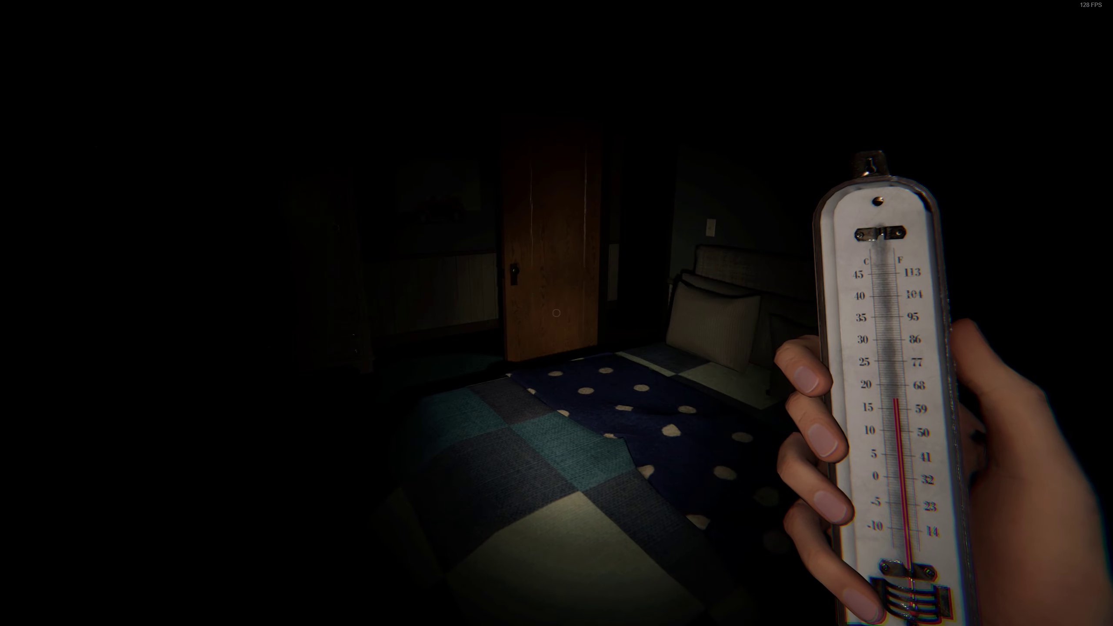
Return to the hallway and face the next bedroom door.
key("a")
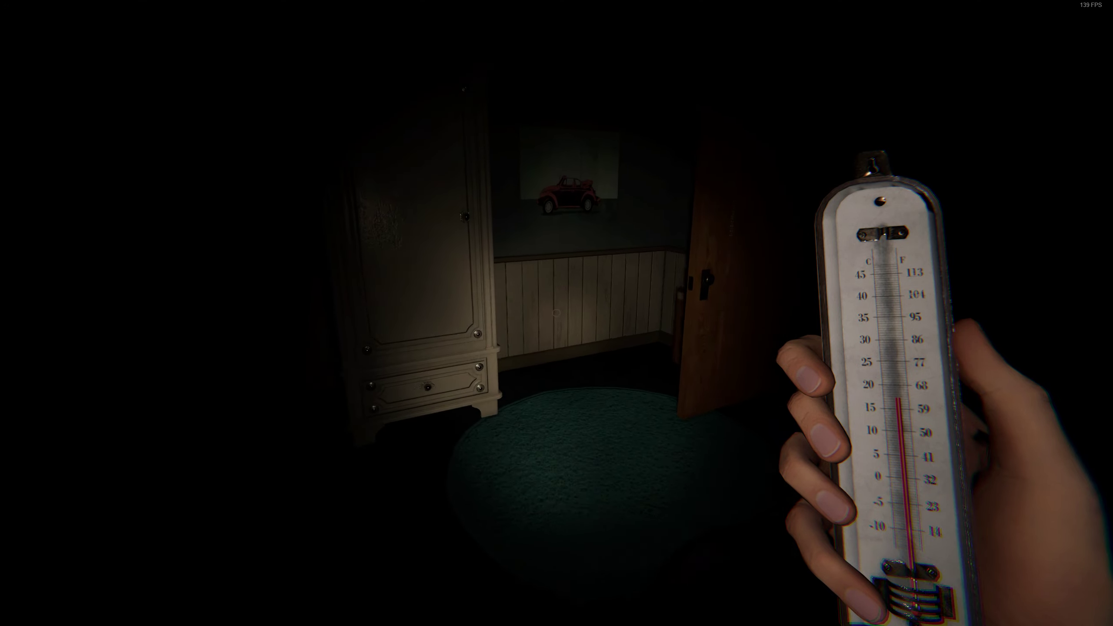
key("w")
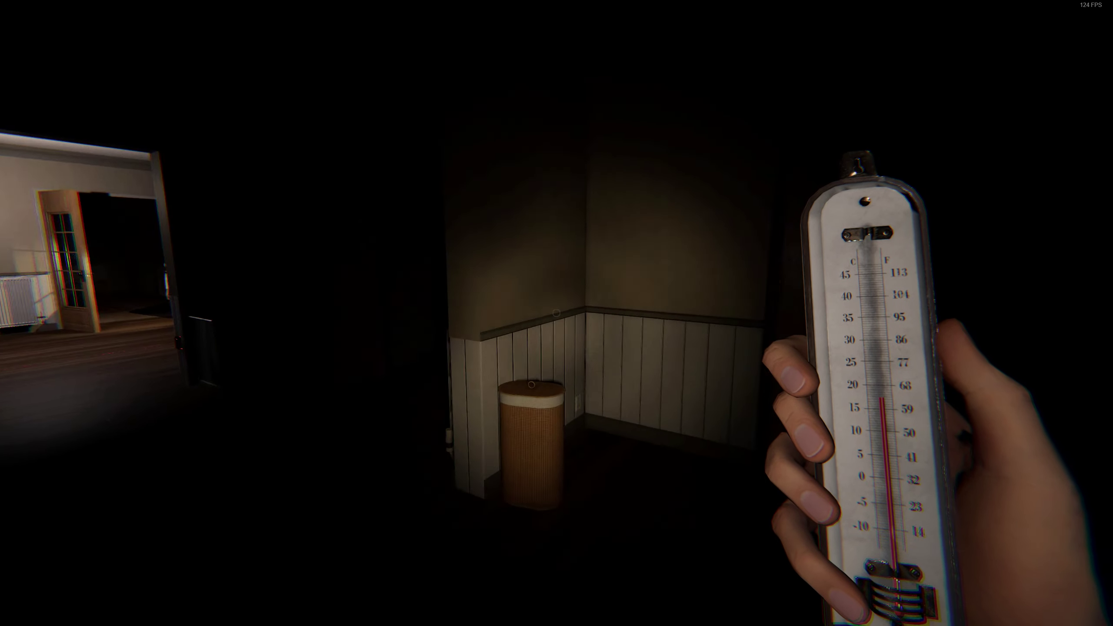
key("w")
key("w")
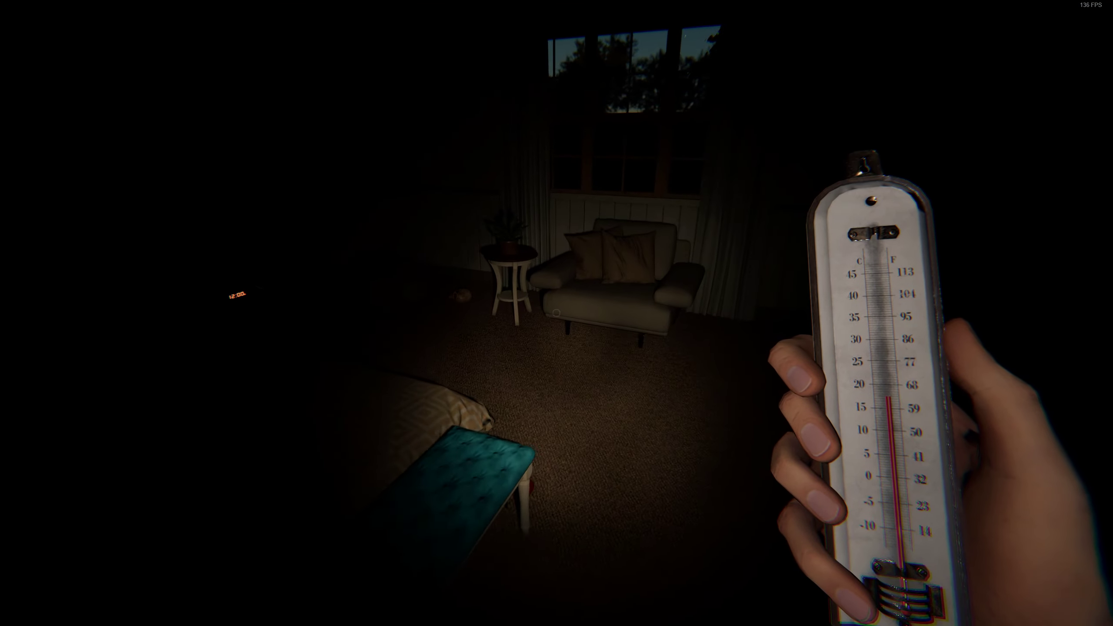
Check the bedroom's wardrobe and window, then walk on into the room with the white glass cabinet.
key("w")
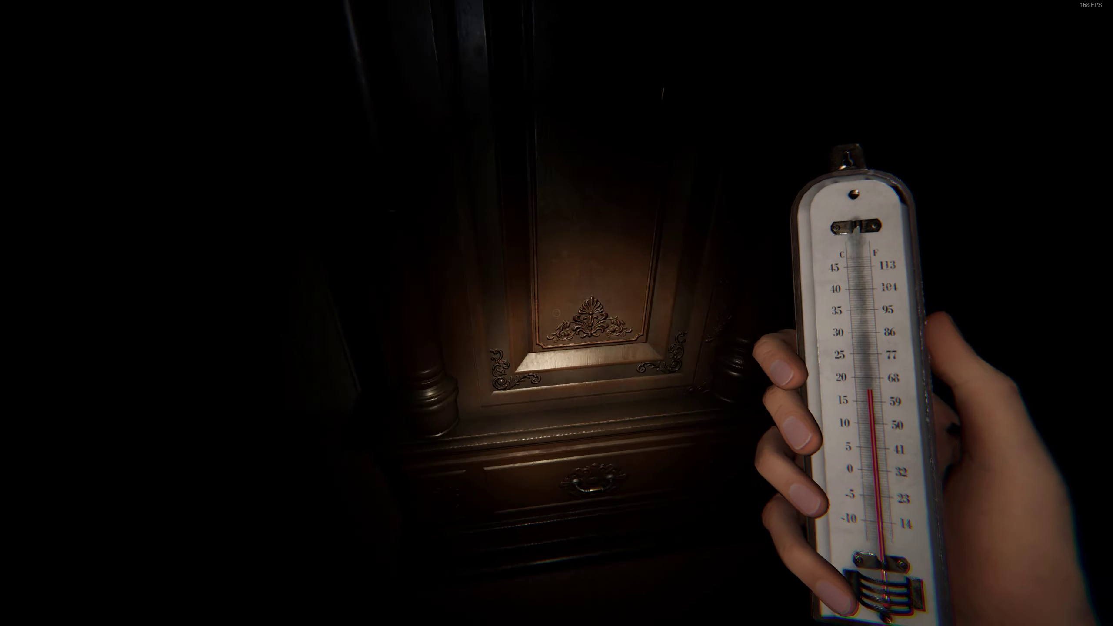
key("w")
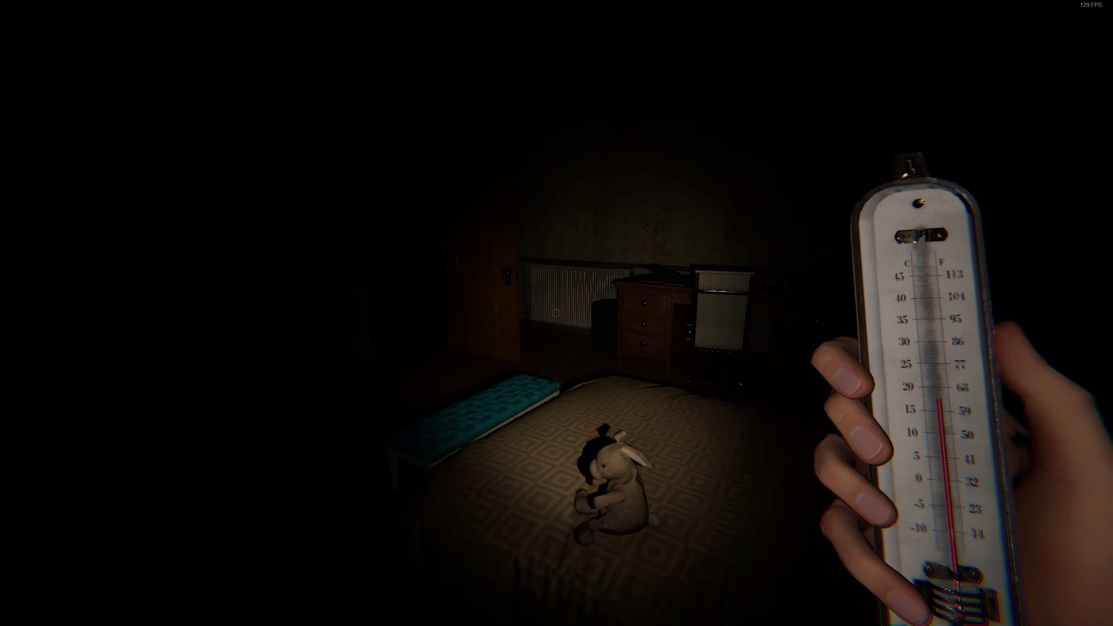
key("w")
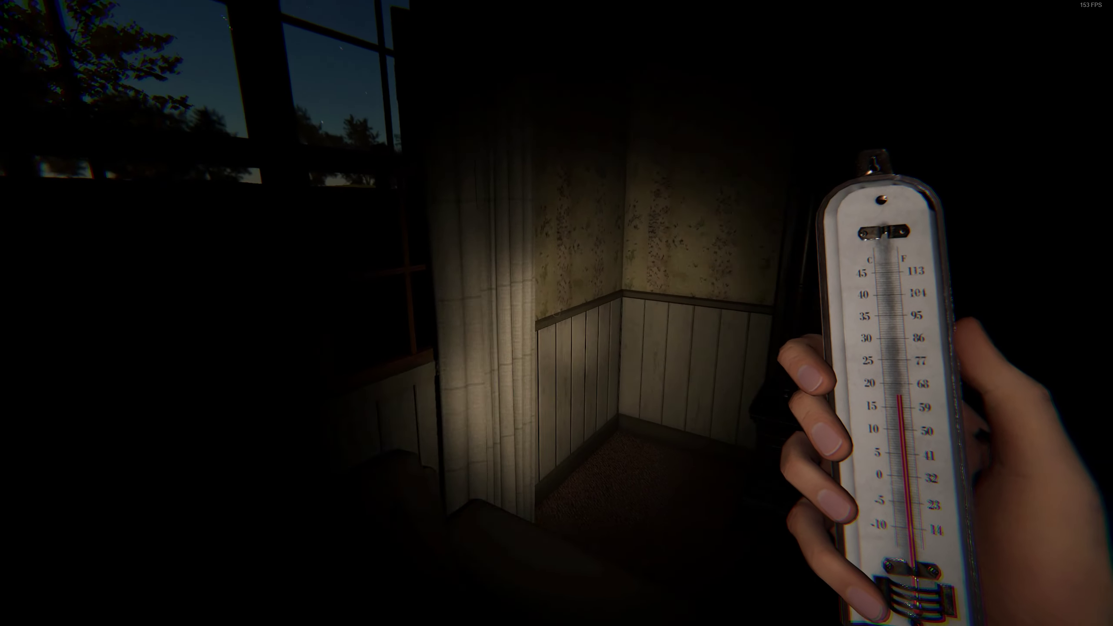
key("w")
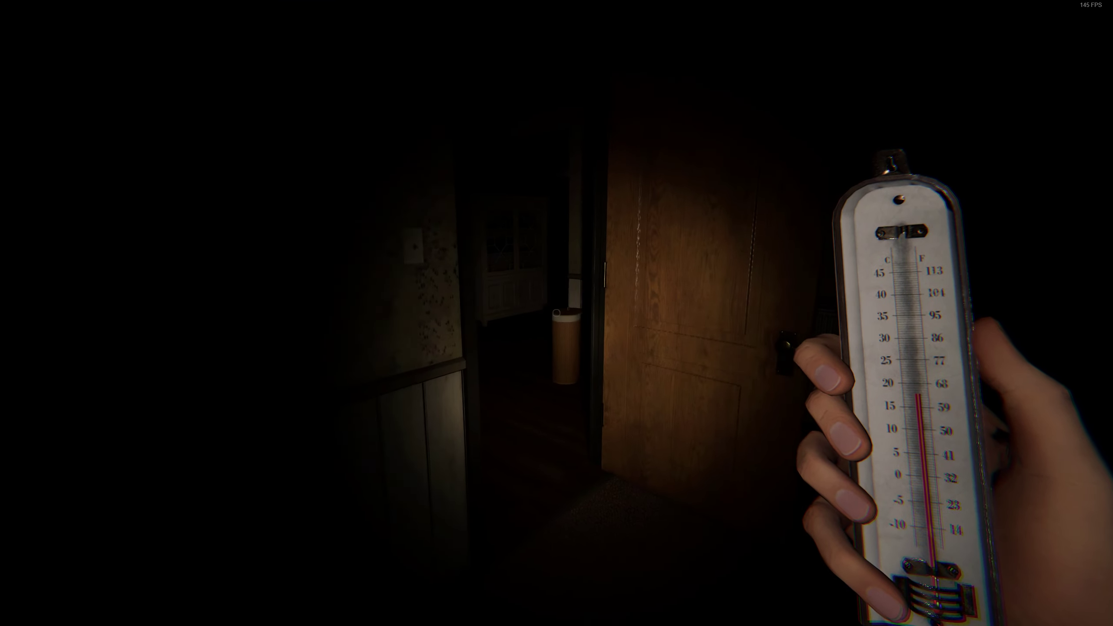
key("w")
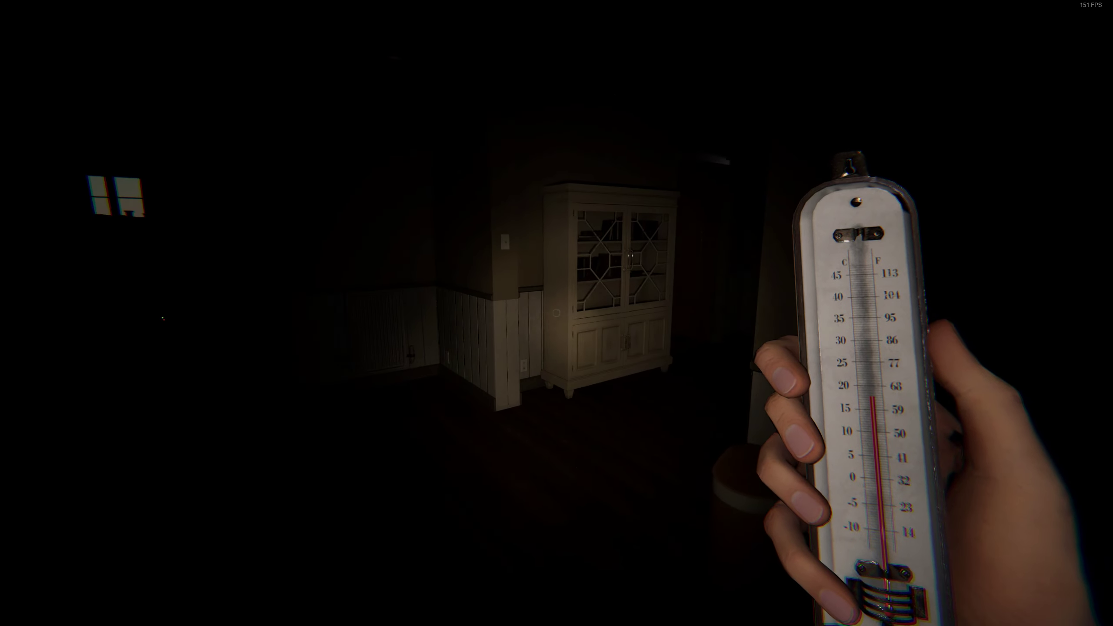
Sweep the kitchen counters and island, then peek through the hallway into the garage.
key("w")
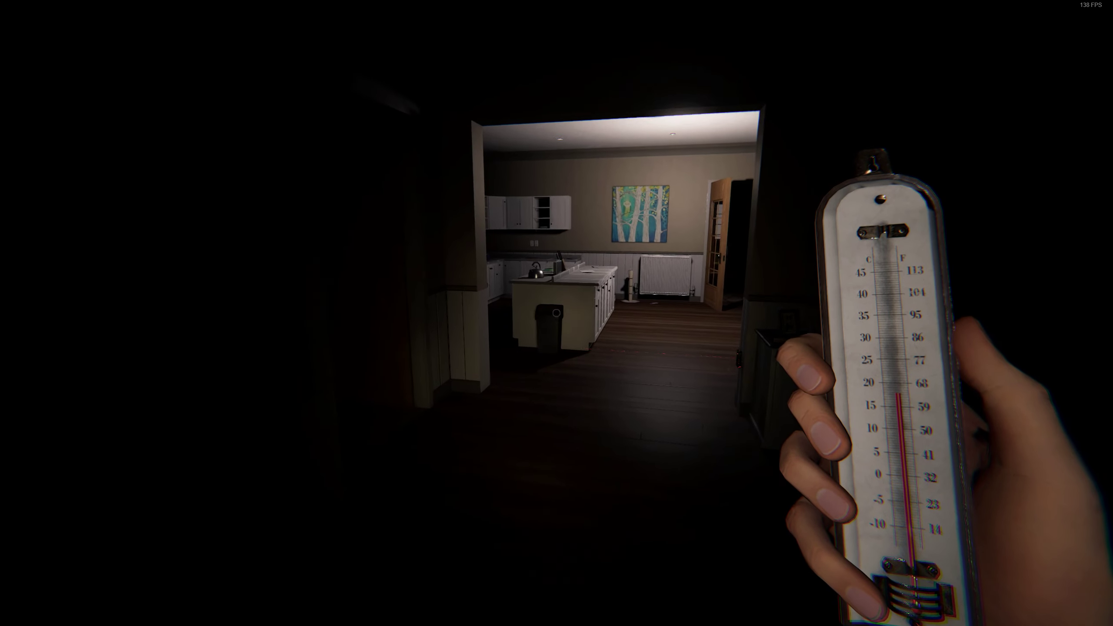
key("w")
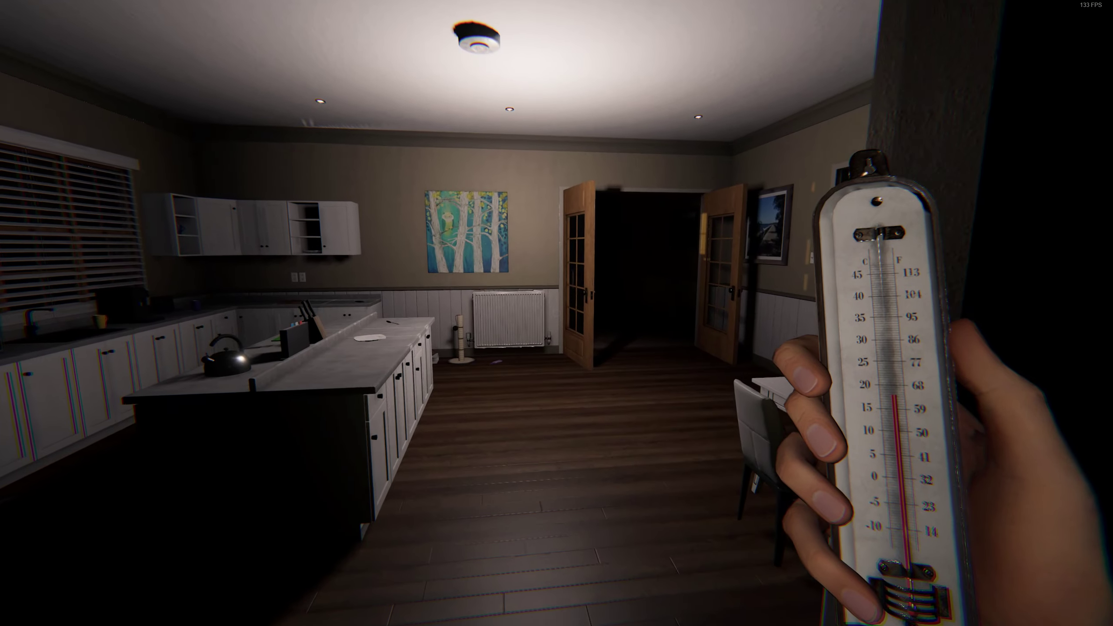
key("w")
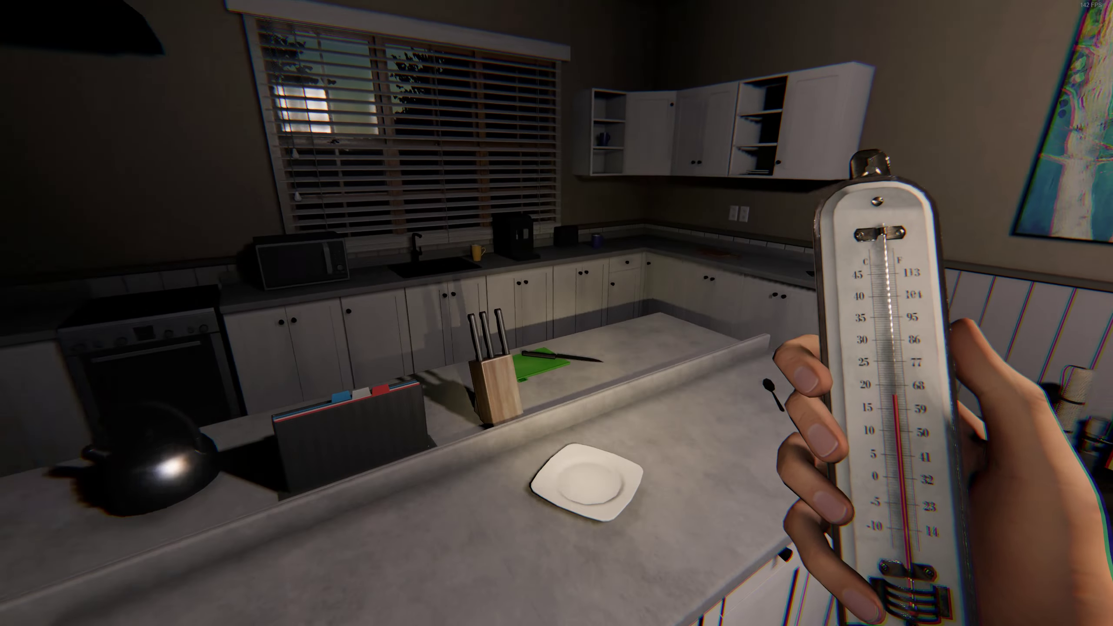
key("w")
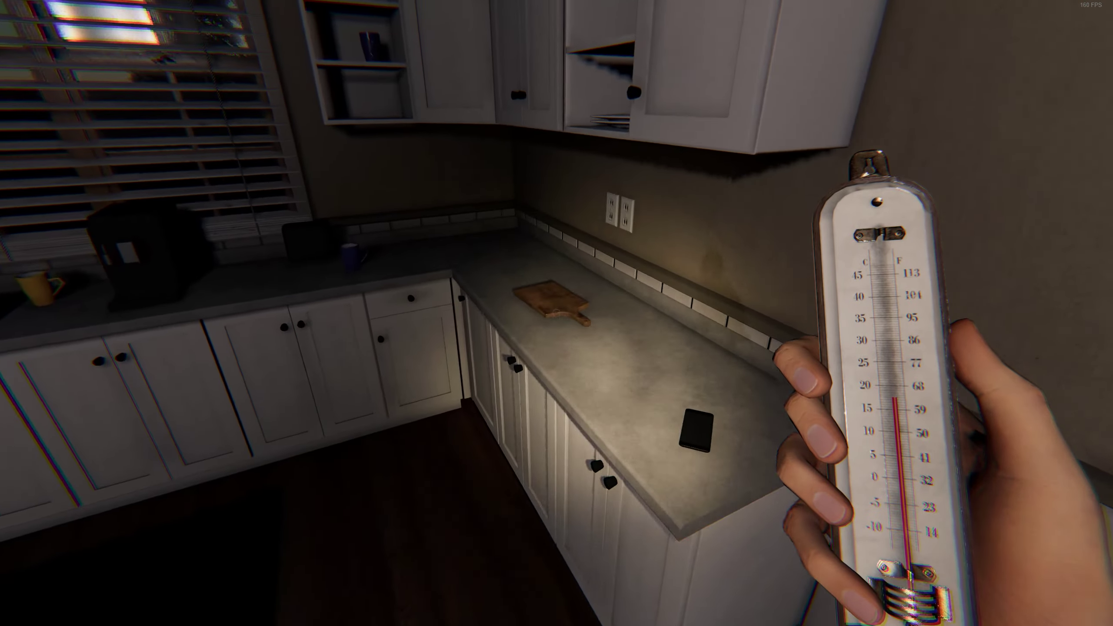
key("w")
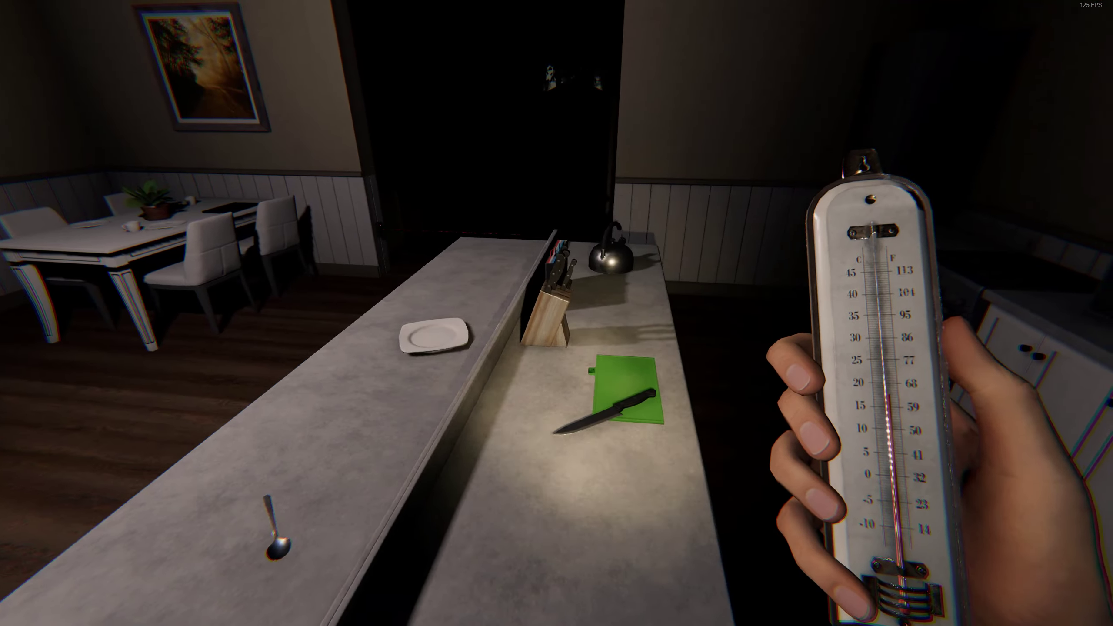
key("w")
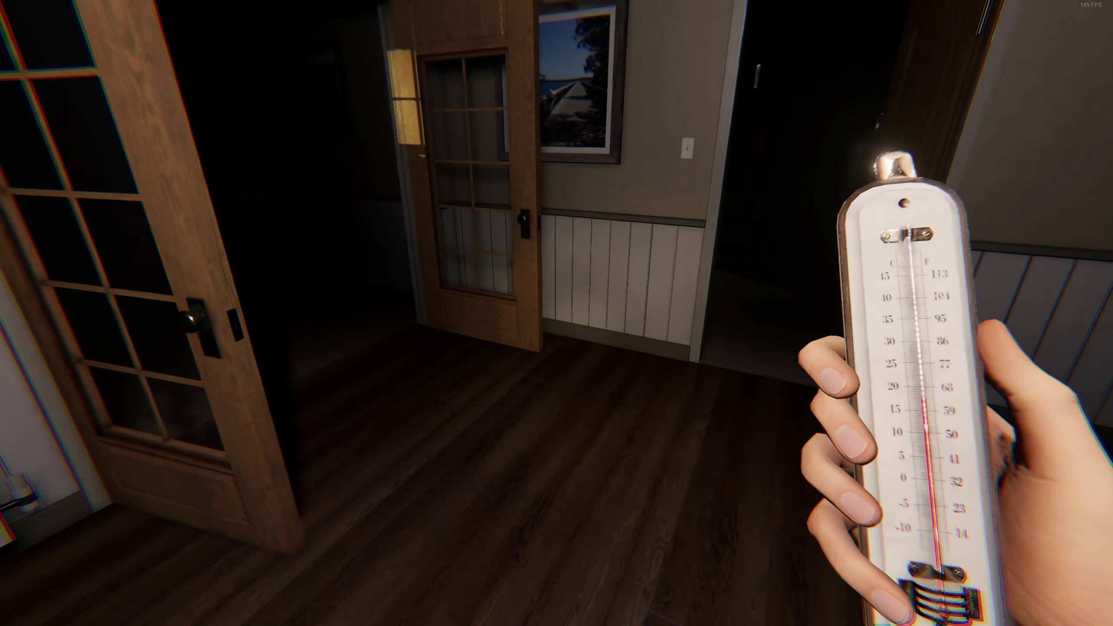
key("w")
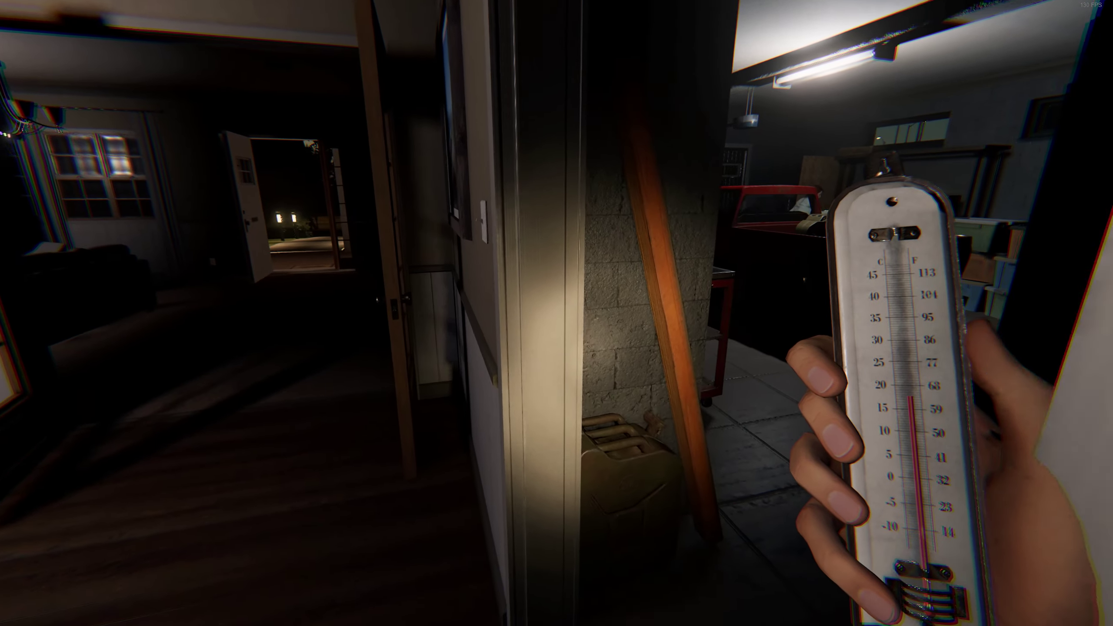
key("w")
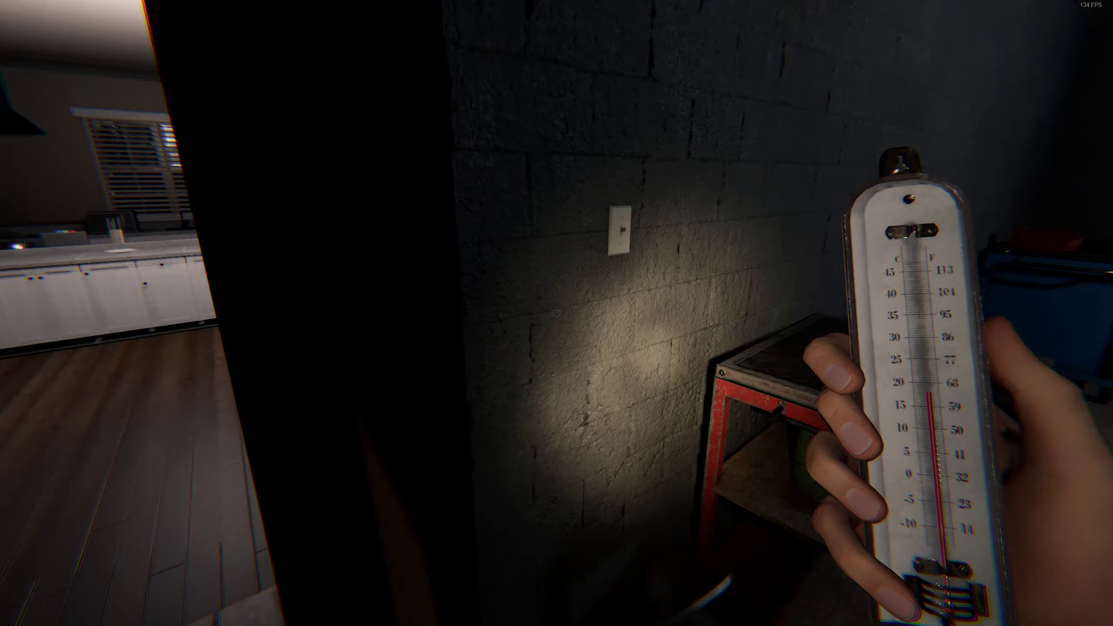
Cross into the living room and check the entryway, TV cabinet and sofa at about 12 °C.
key("w")
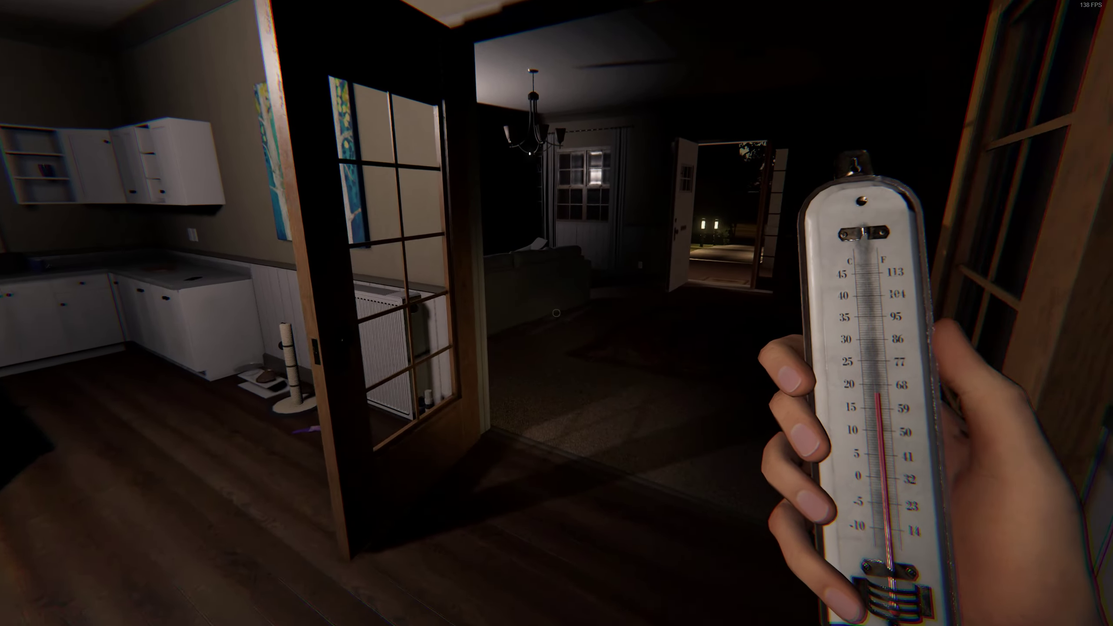
key("w")
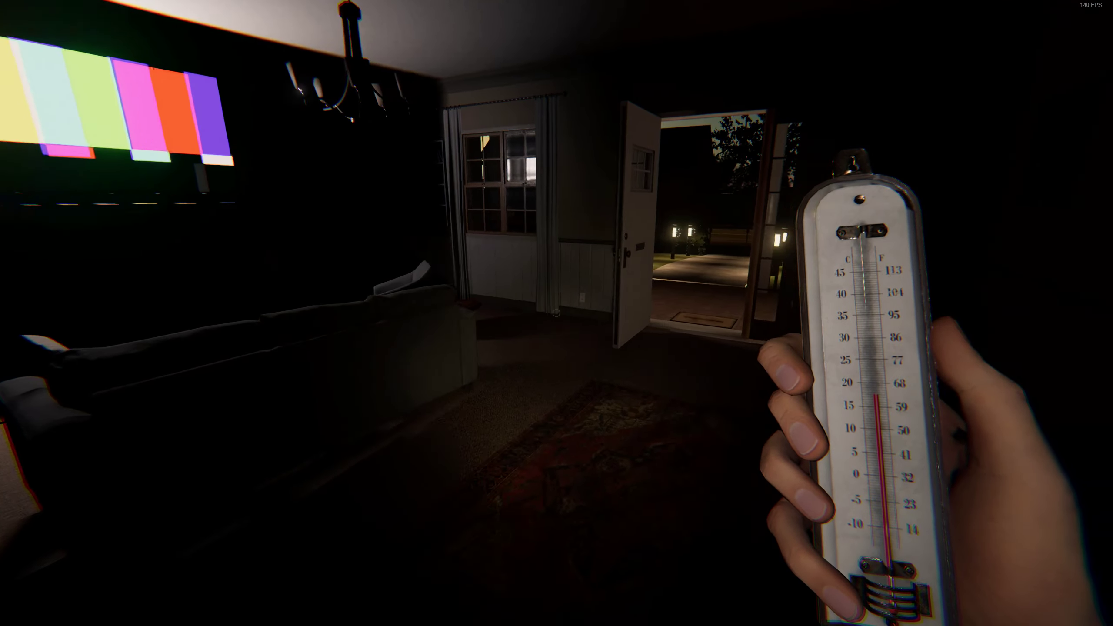
key("w")
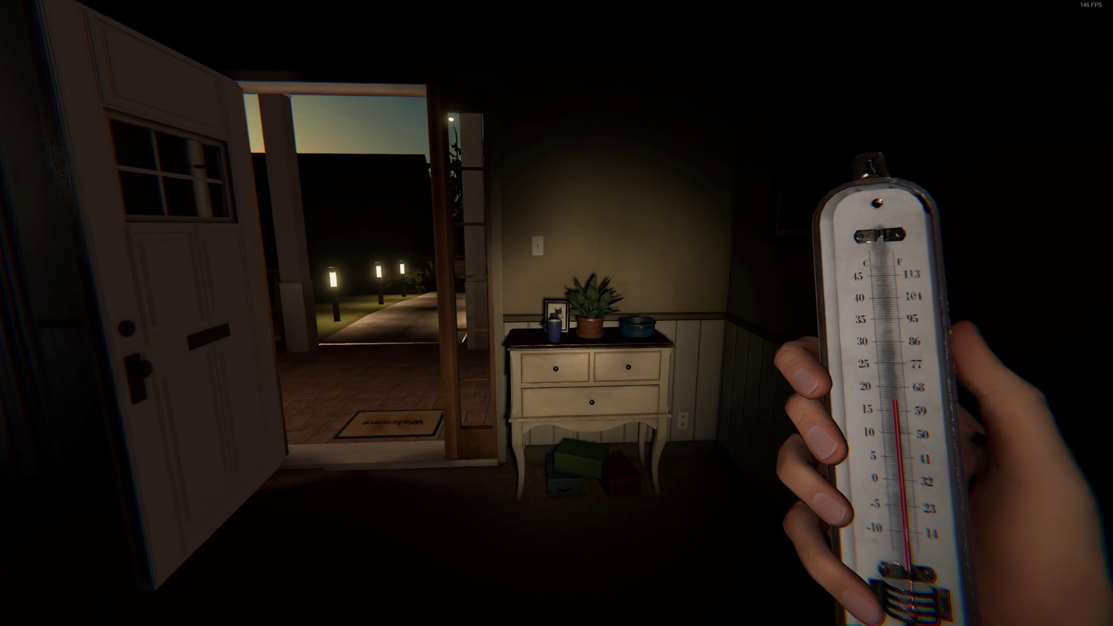
key("w")
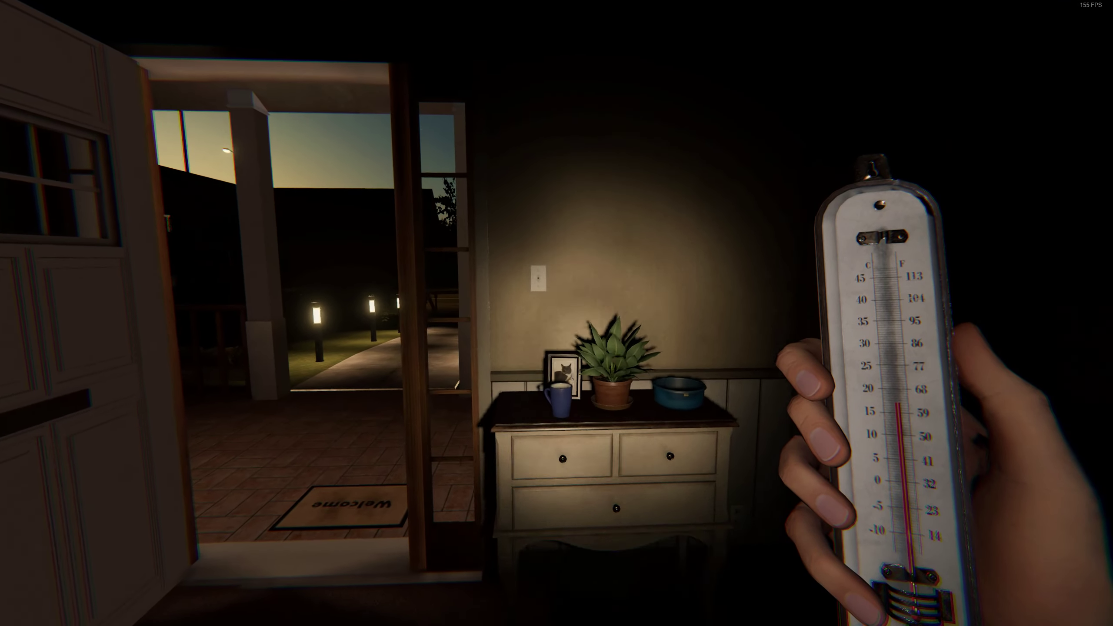
key("w")
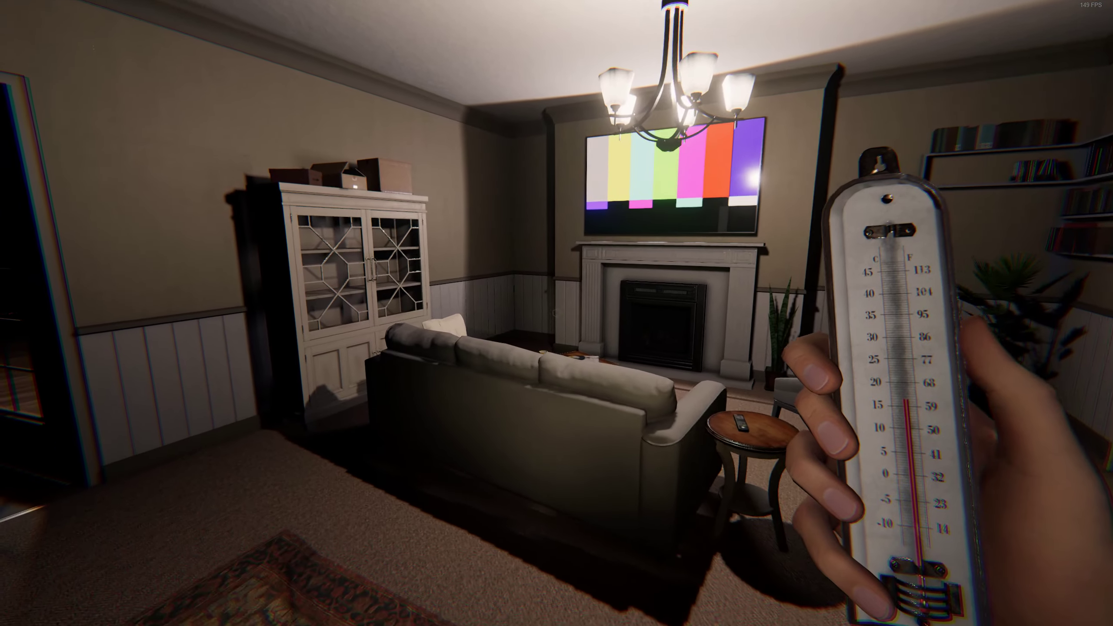
key("w")
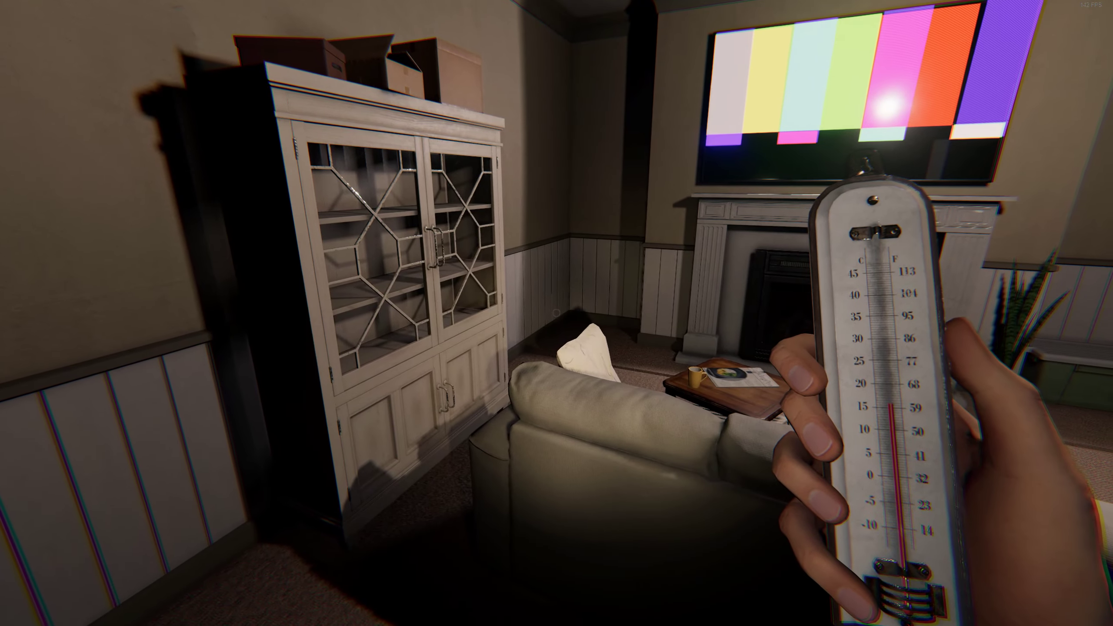
key("w")
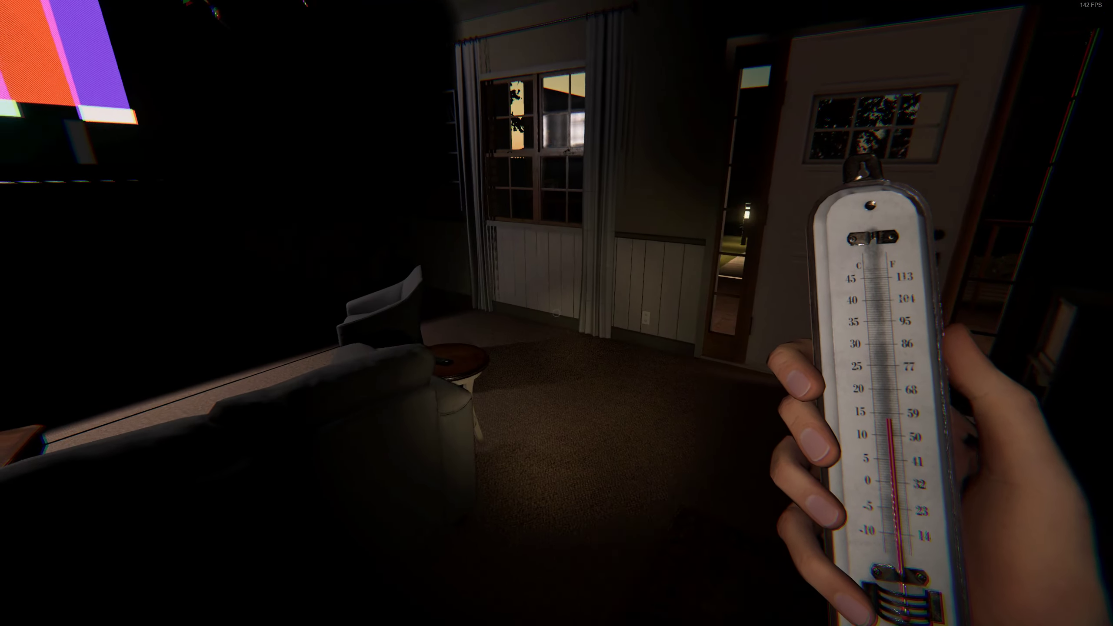
key("w")
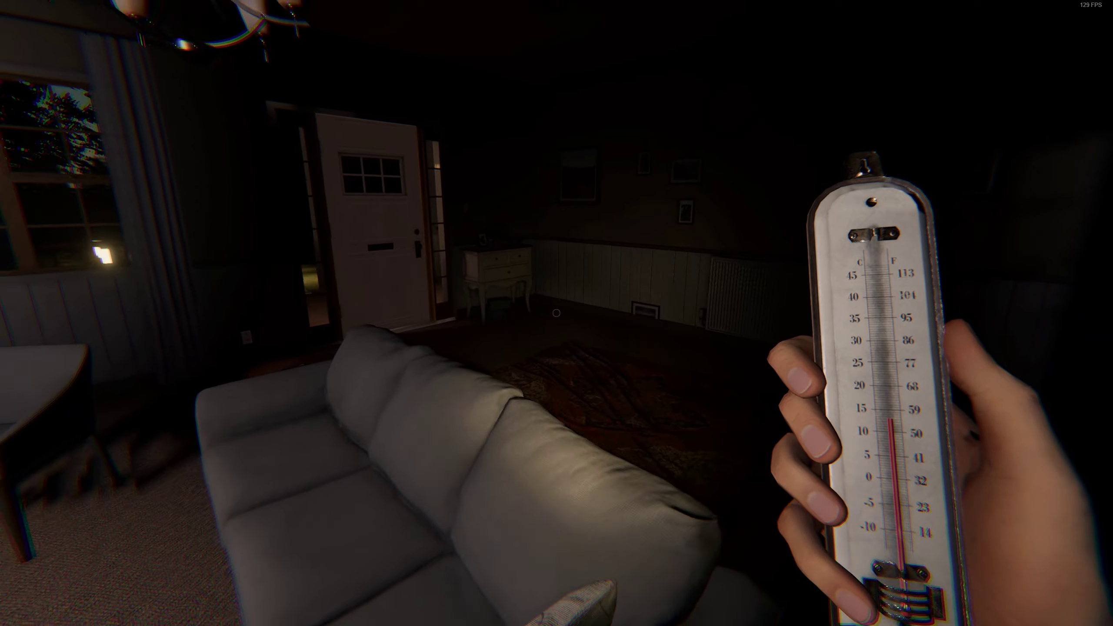
key("w")
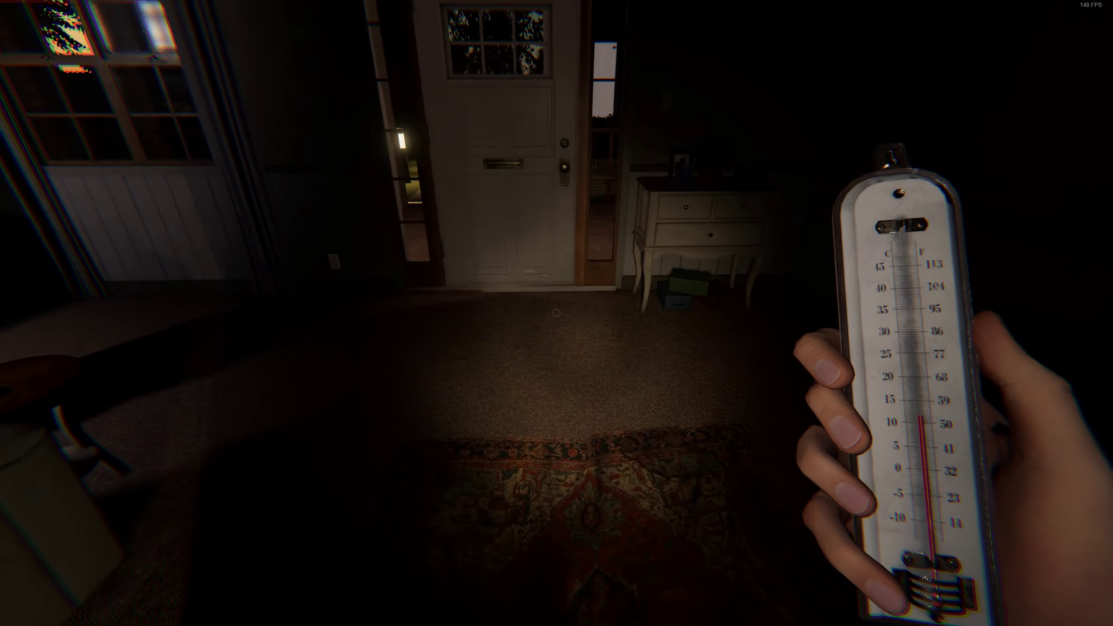
Drop the thermometer by the front door, step outside briefly, and rejoin the teammate with the flashlight.
key("g")
key("w")
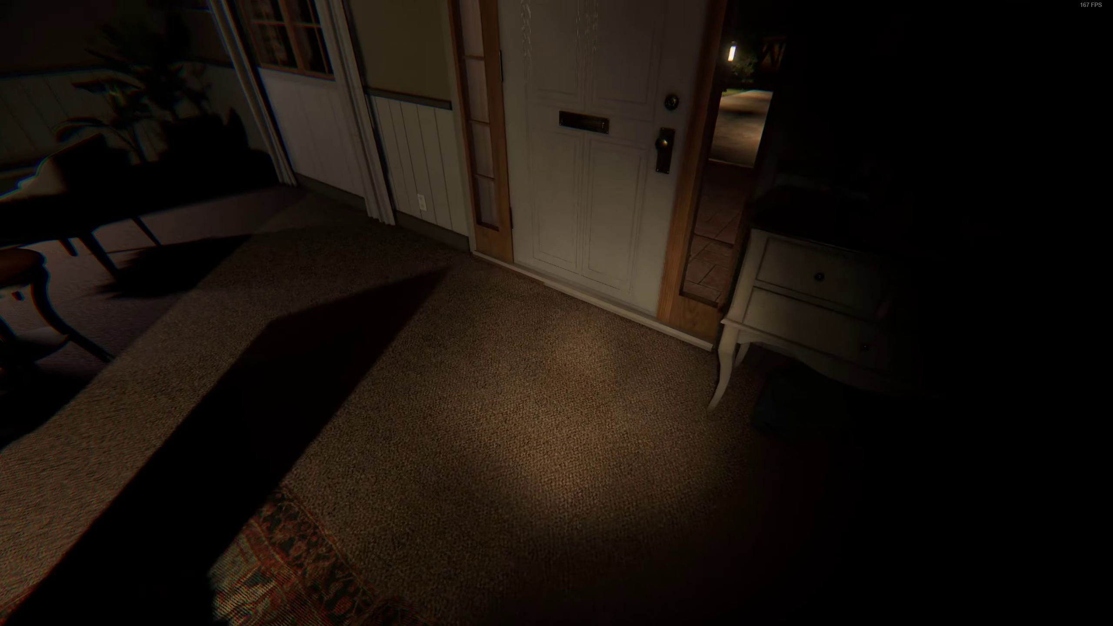
left_click(557, 314)
key("w")
key("2")
key("w")
key("w")
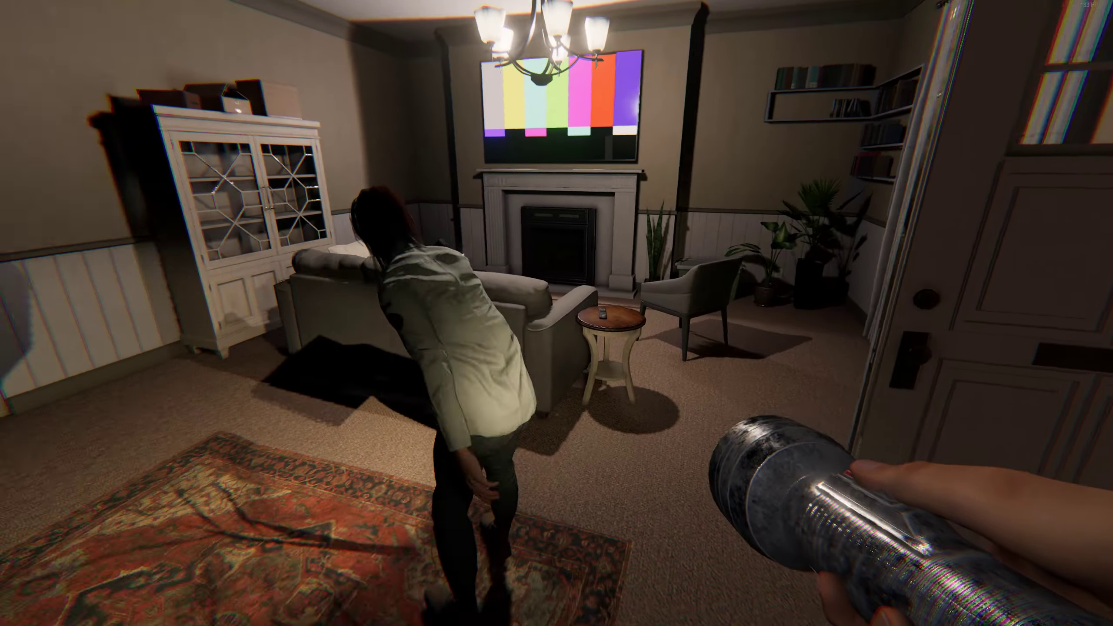
key("w")
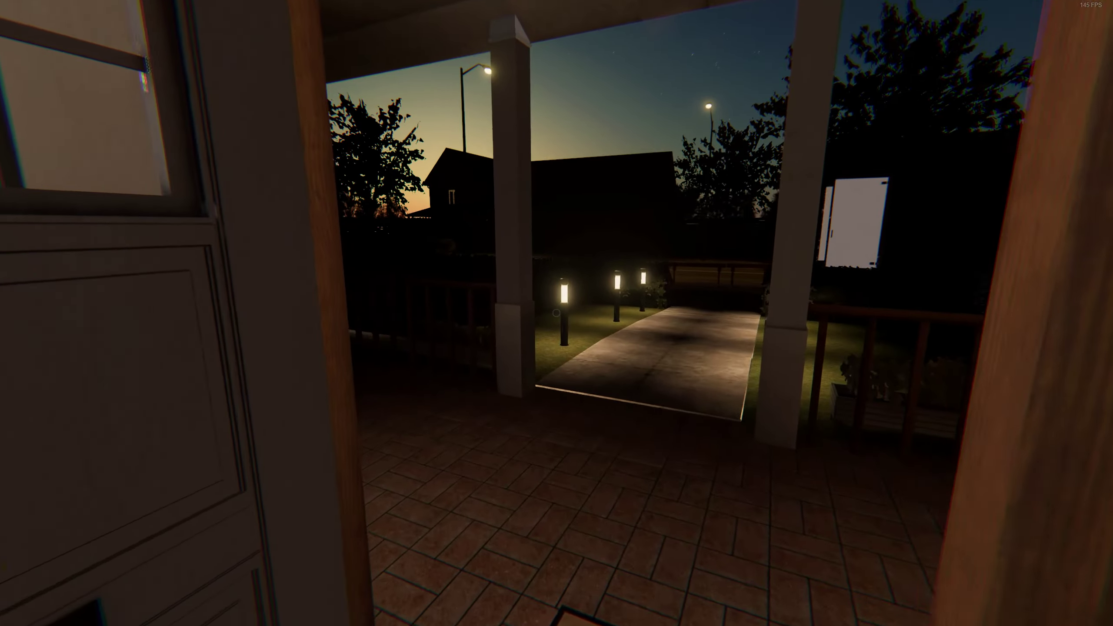
Back out onto the porch and walk down the lit path to the equipment truck.
key("s")
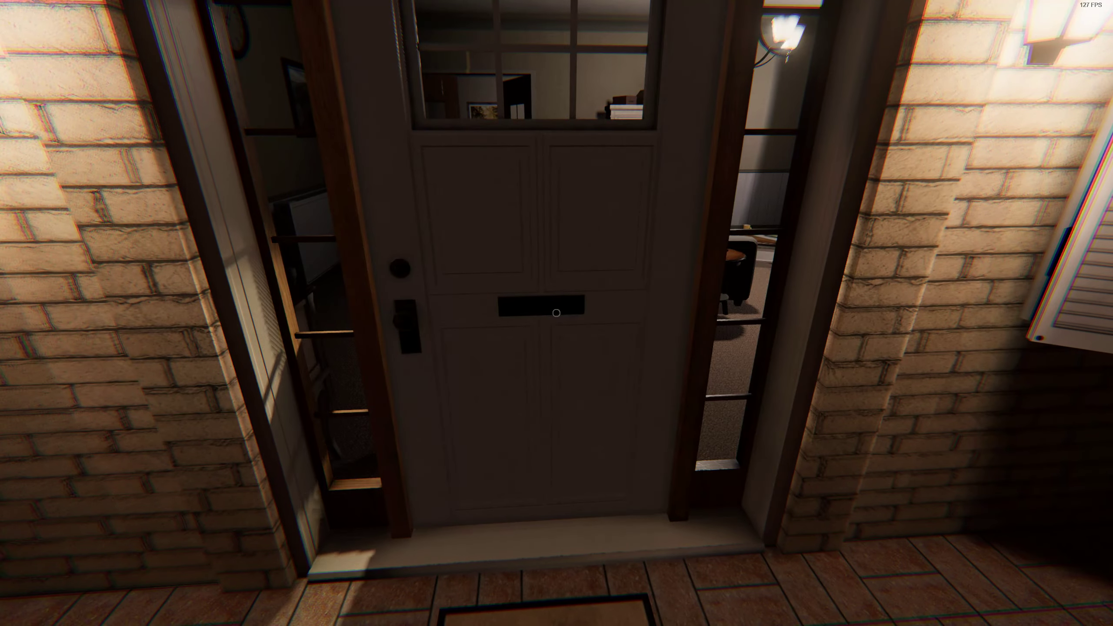
key("w")
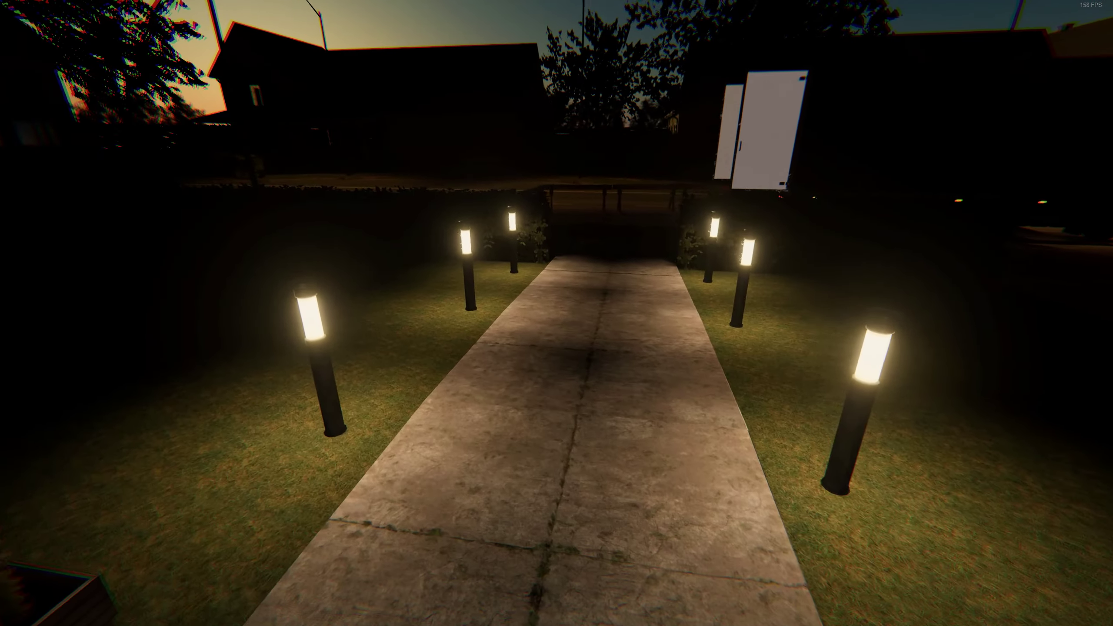
key("w")
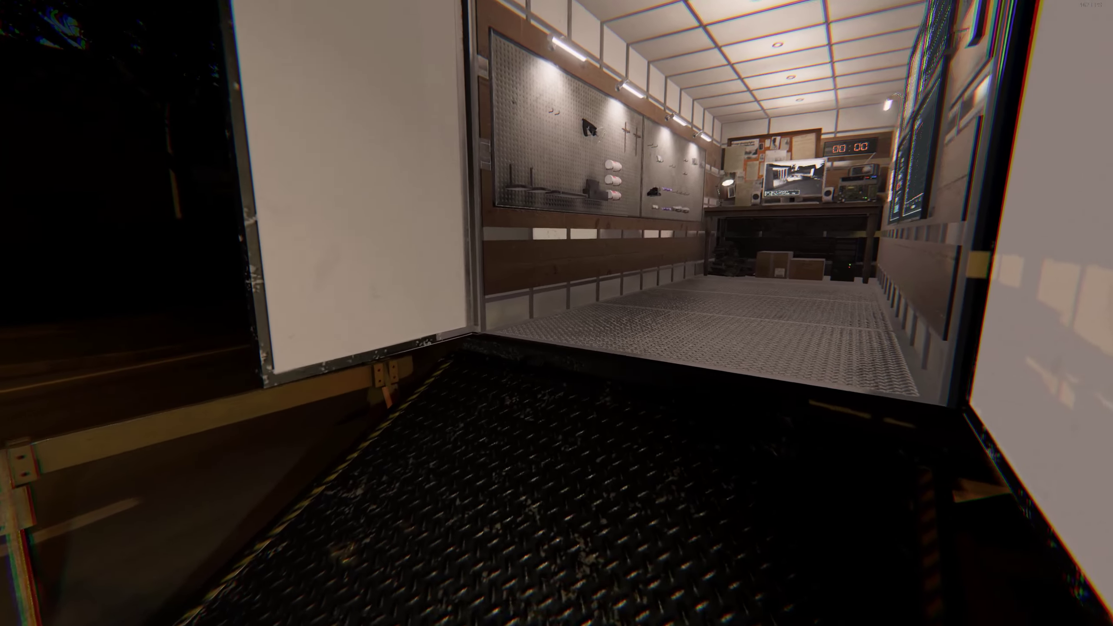
key("w")
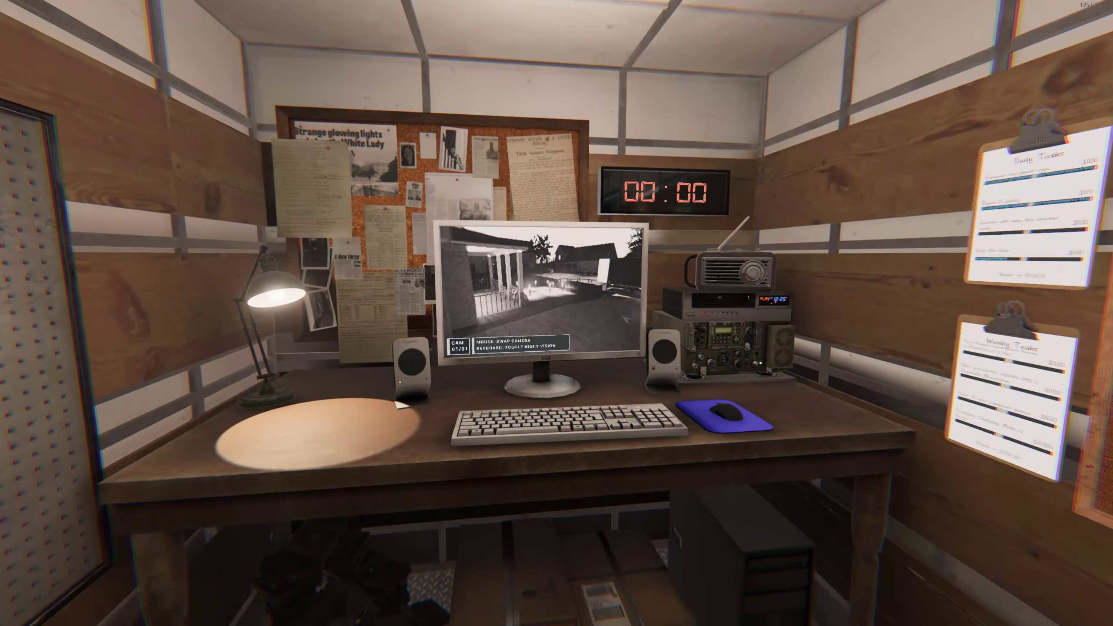
Walk up the ramp into the truck and take the video camera from the equipment wall.
key("e")
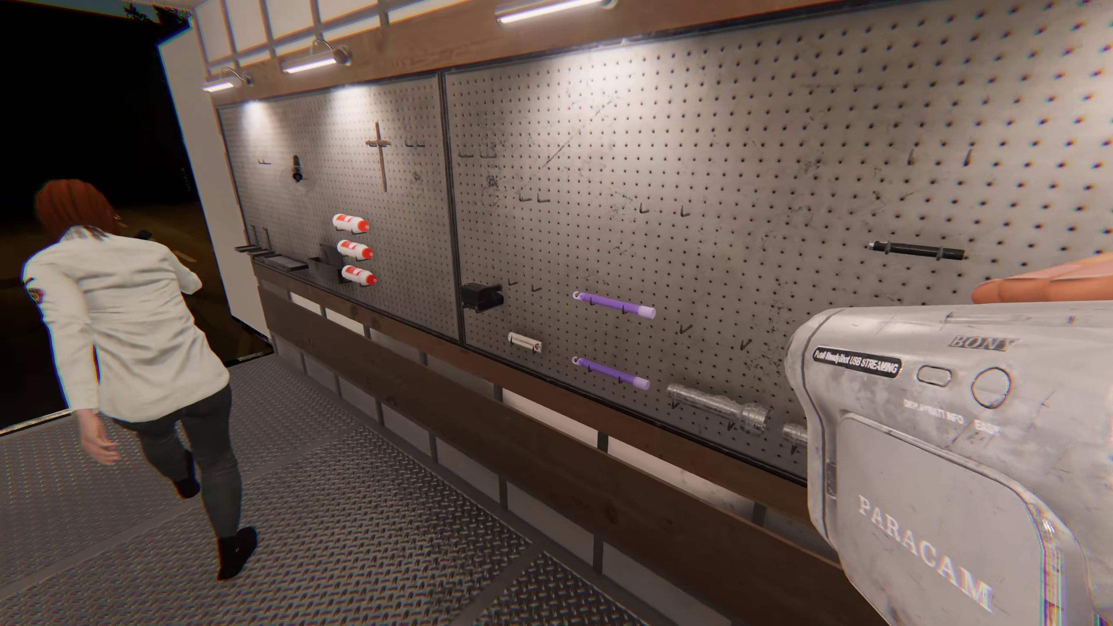
Swap the held item away from the camera at the truck's rear doors.
key("q")
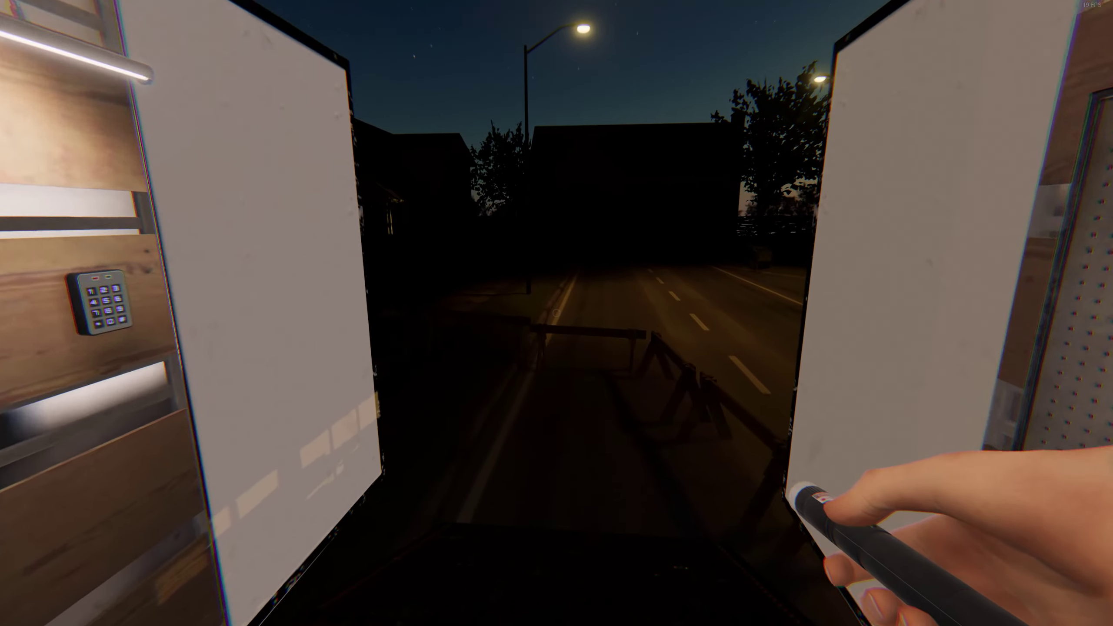
Leave the truck and head across the street to the house's front door.
key("w")
key("s")
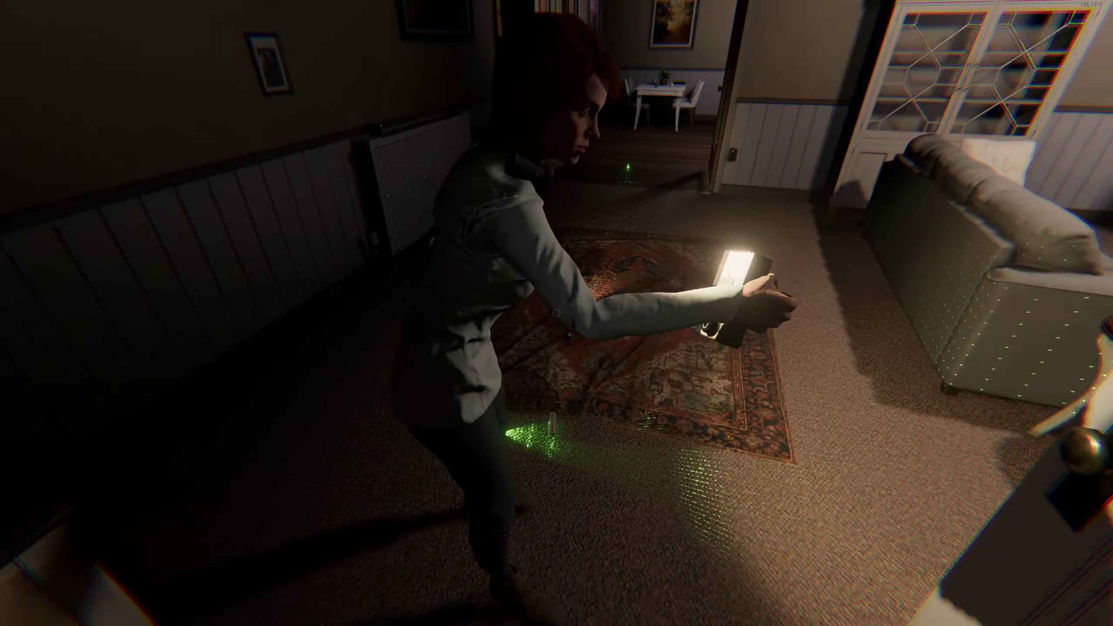
Review the journal's Ghosts and Evidence pages, with Freezing Temperatures marked, then close it.
key("j")
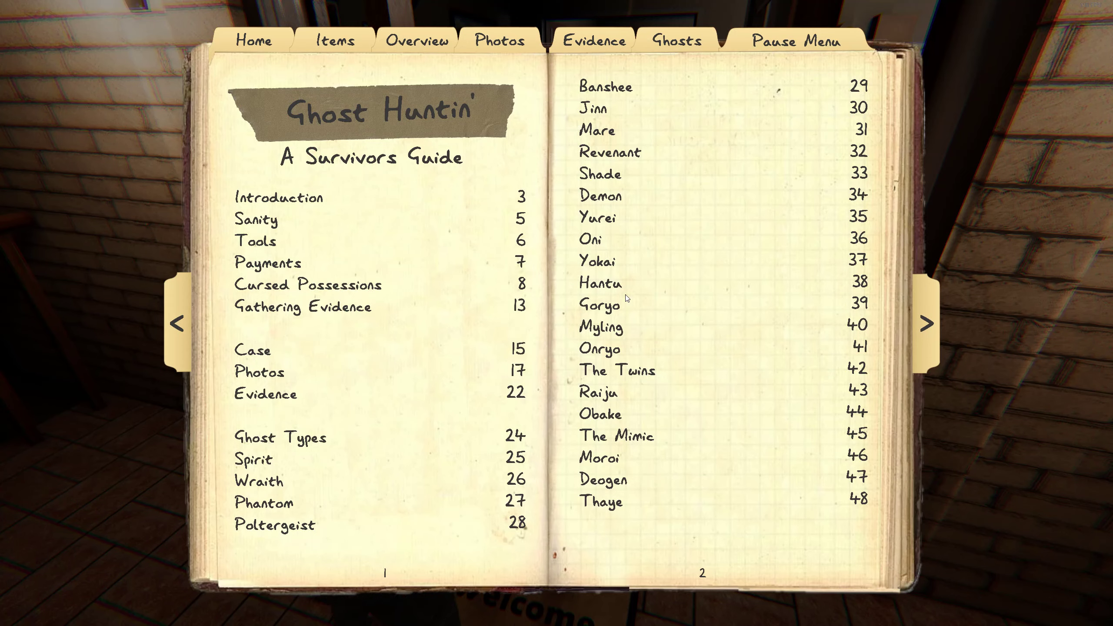
left_click(666, 42)
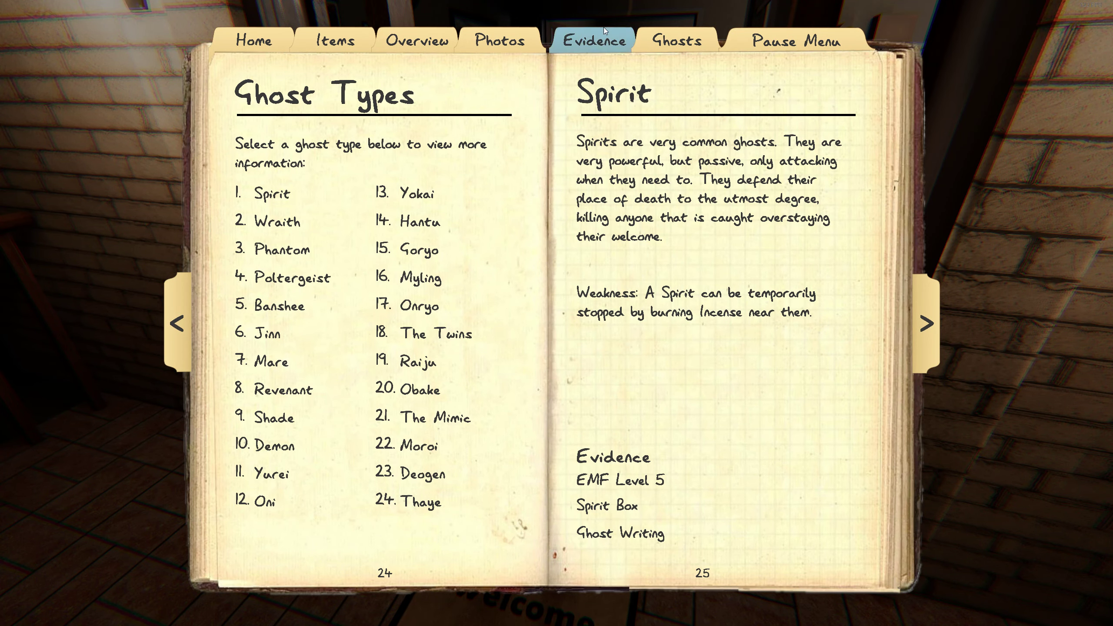
left_click(595, 40)
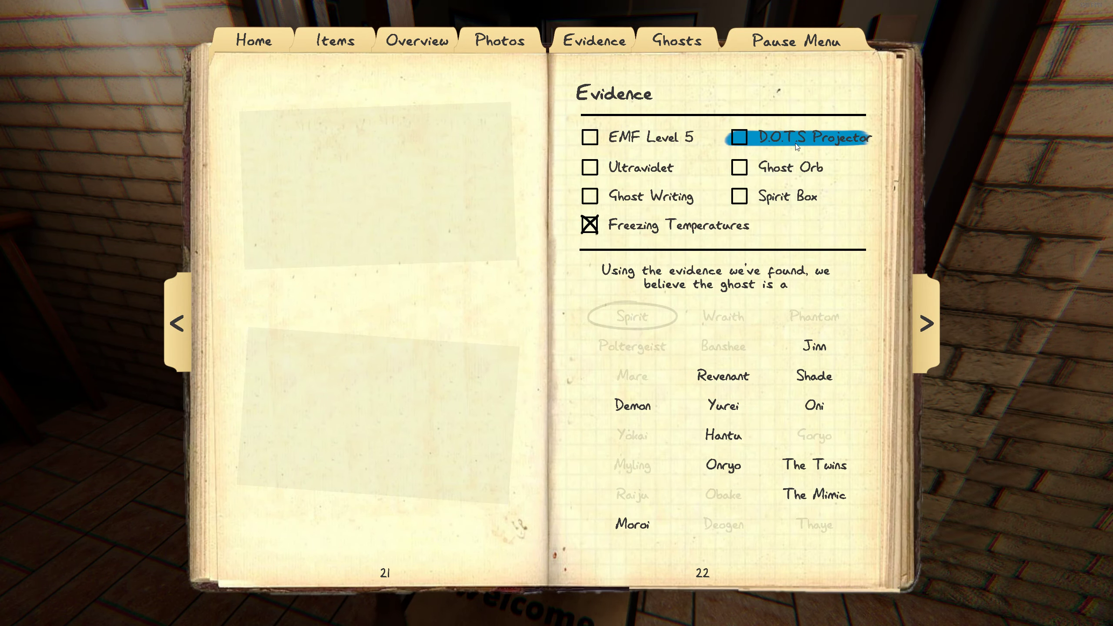
key("j")
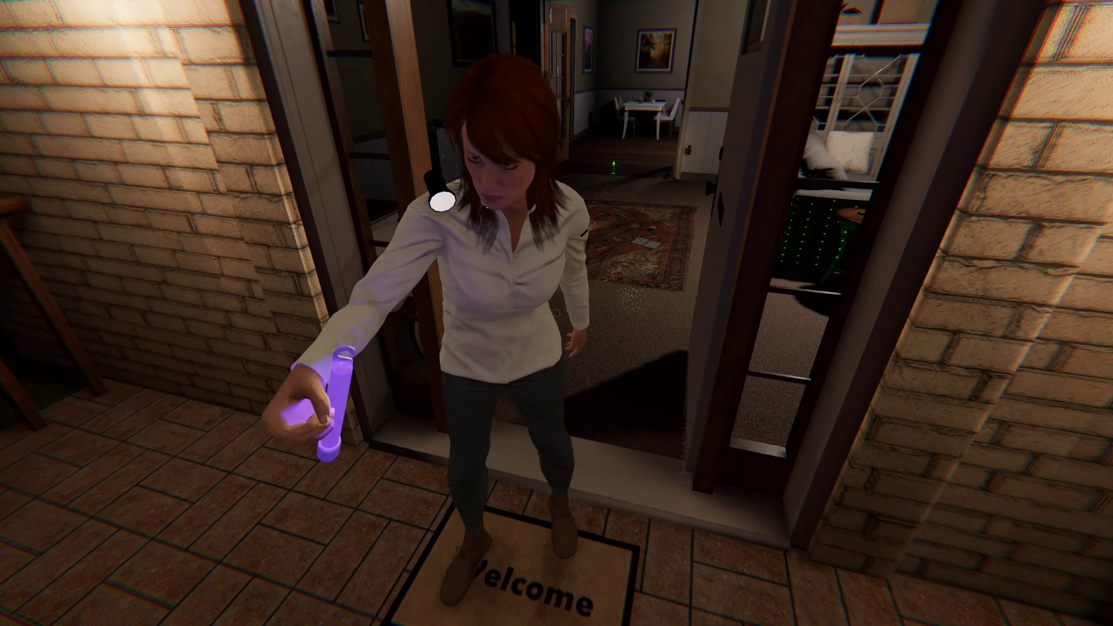
Peer into the front hall past the teammate at the doorway, then back away toward the truck.
key("w")
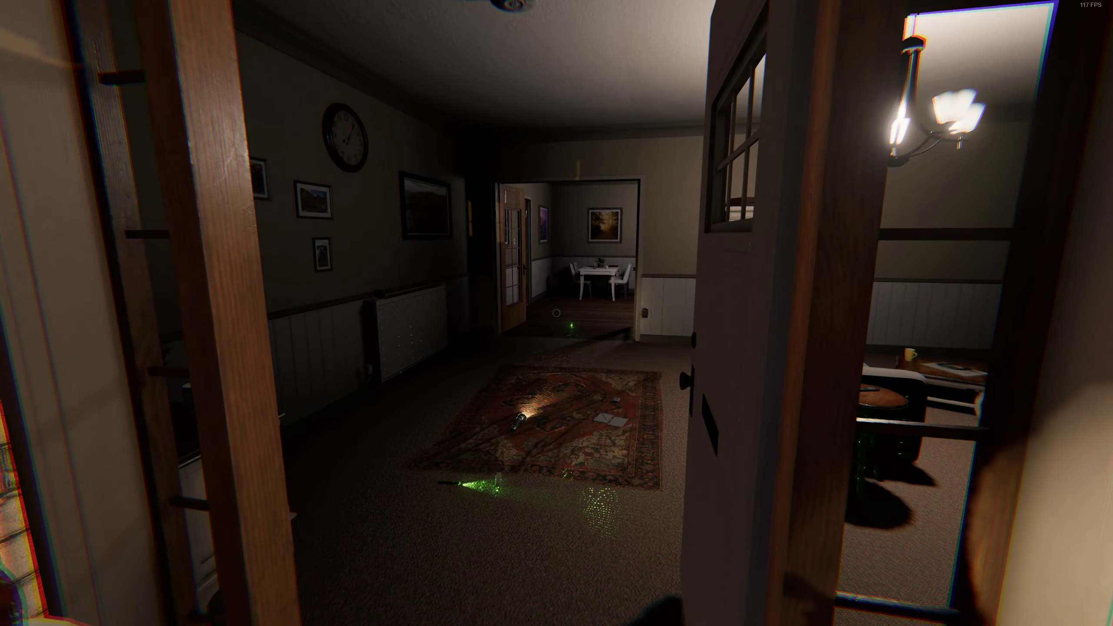
key("s")
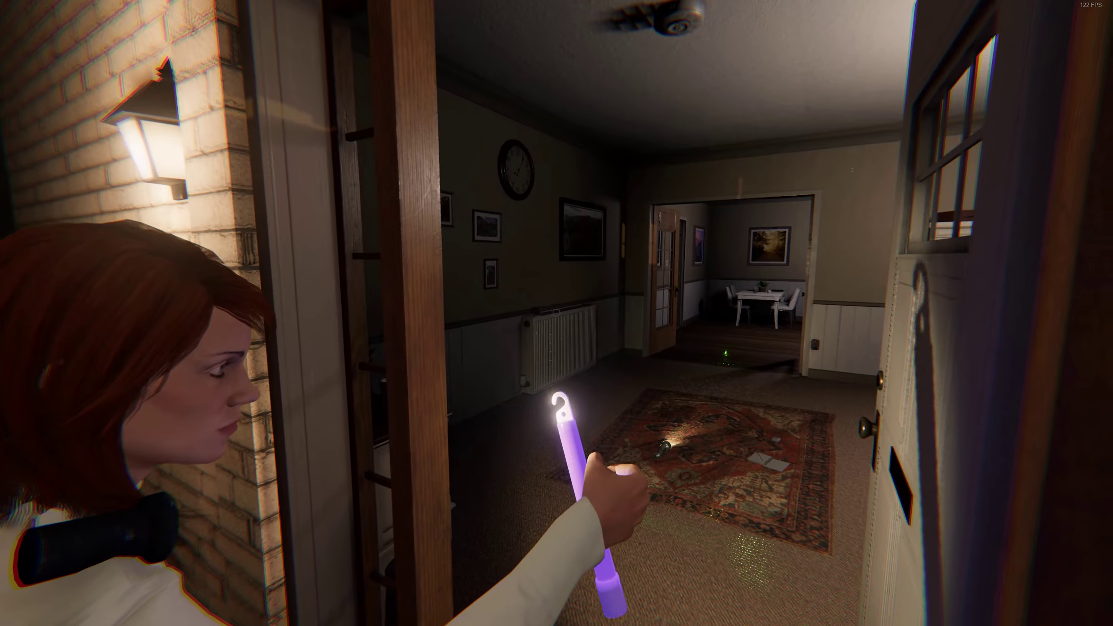
key("d")
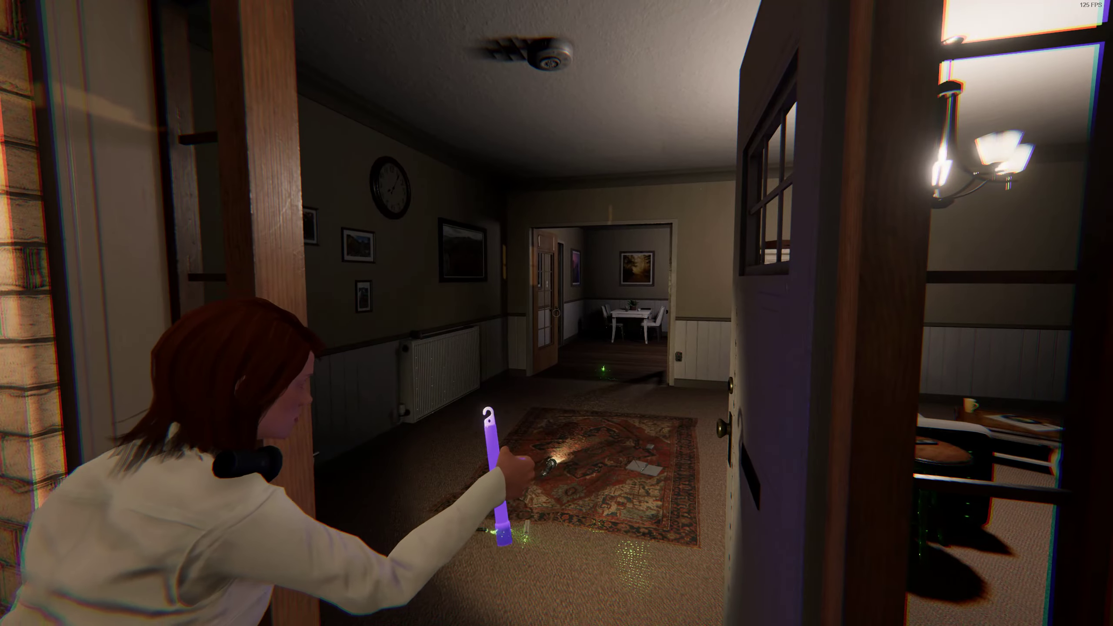
key("s")
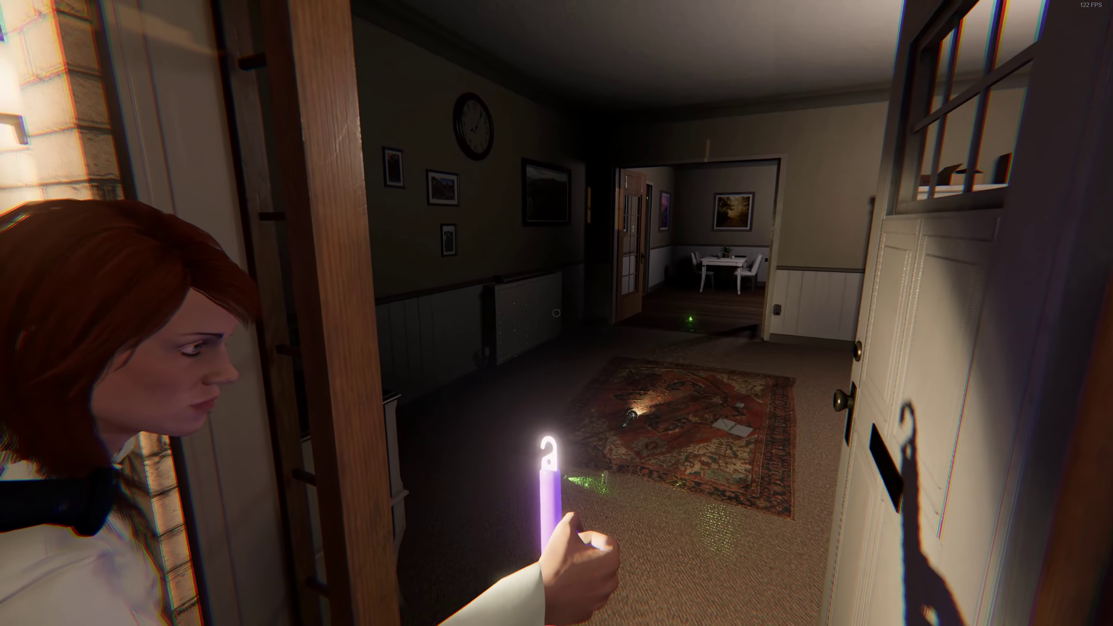
key("d")
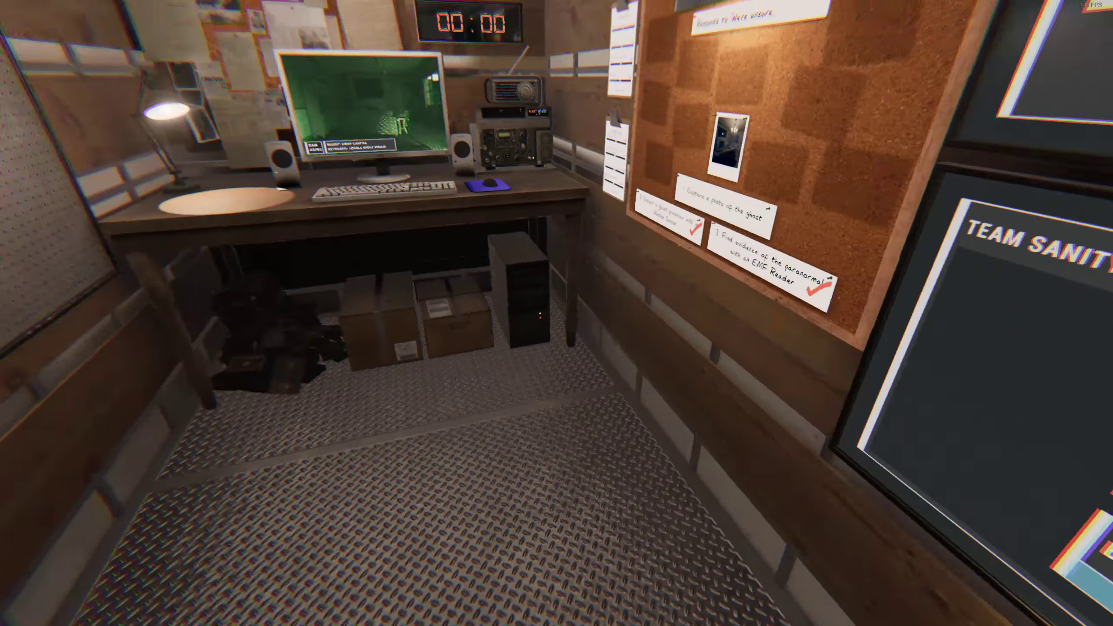
Go to the CCTV desk and switch the monitor to camera 02 of 03 in night vision.
key("w")
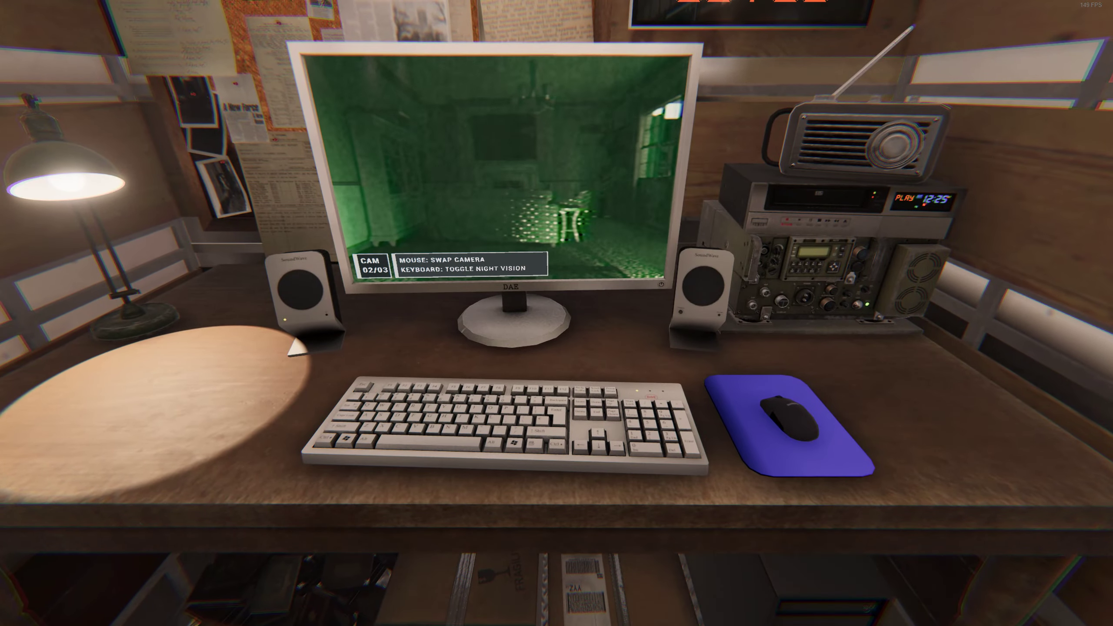
key("w")
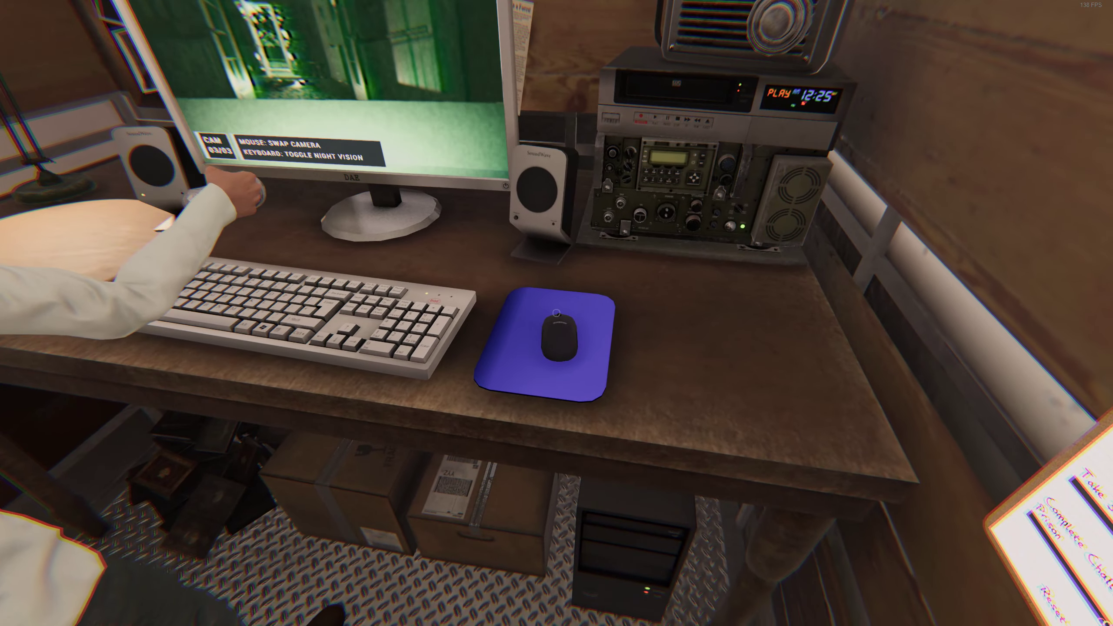
left_click(556, 314)
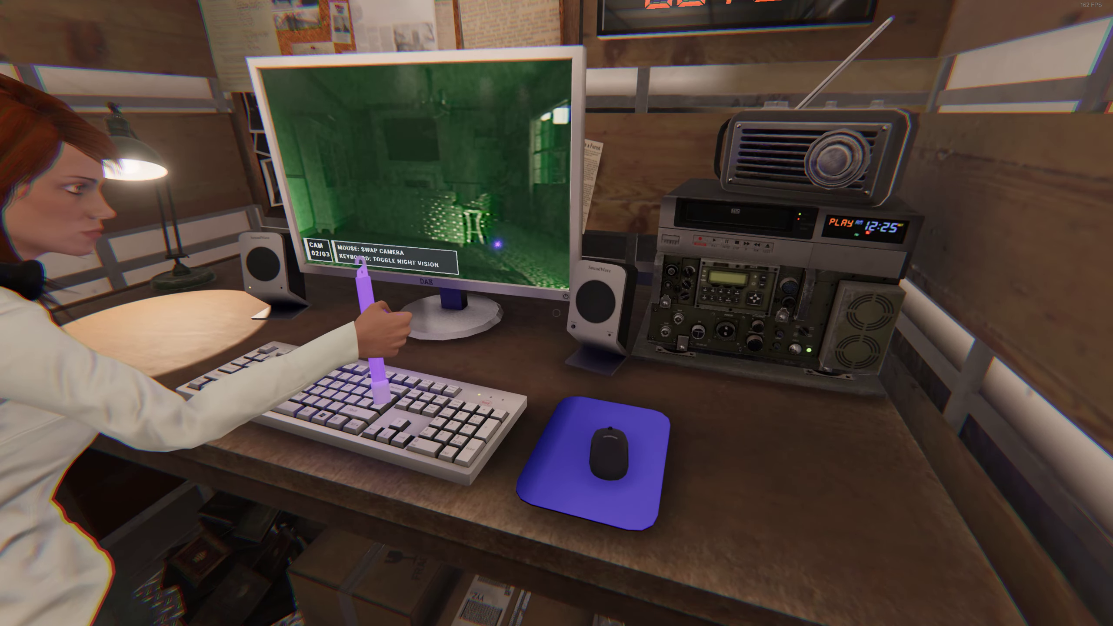
Check the journal's evidence checklist for the Ghost Orb entry and close it.
key("j")
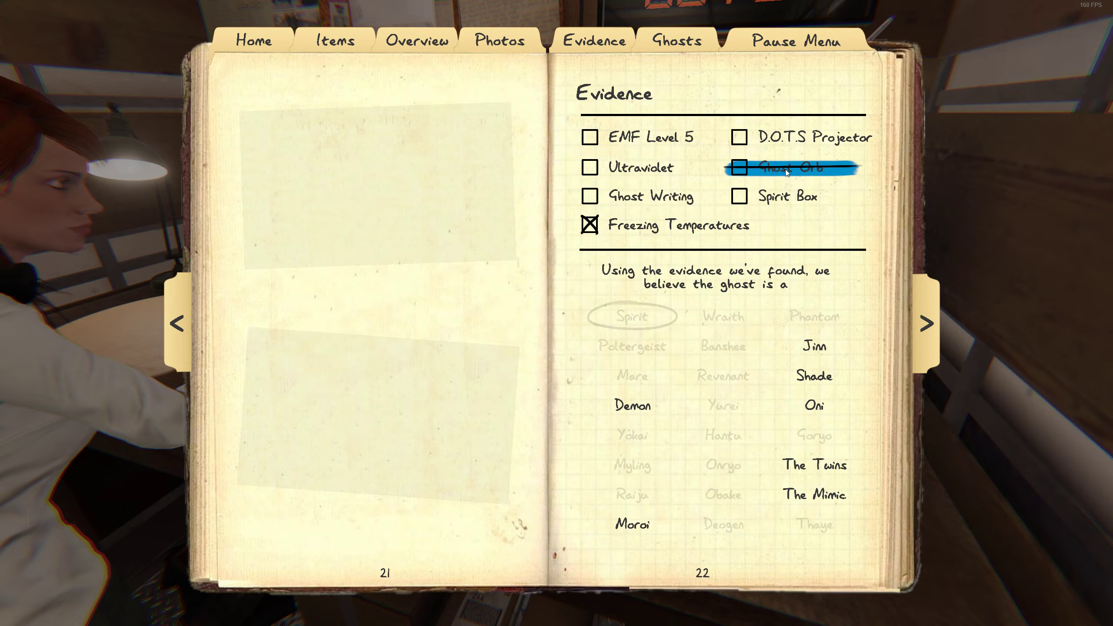
key("j")
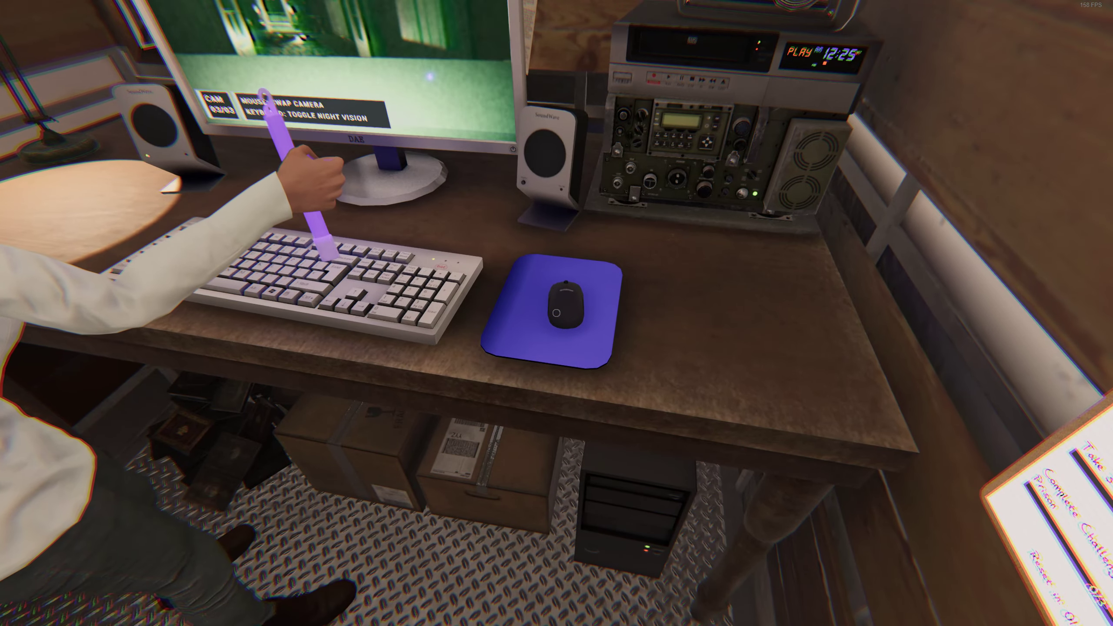
Switch the CCTV monitor to the hallway camera 03 of 03.
left_click(556, 313)
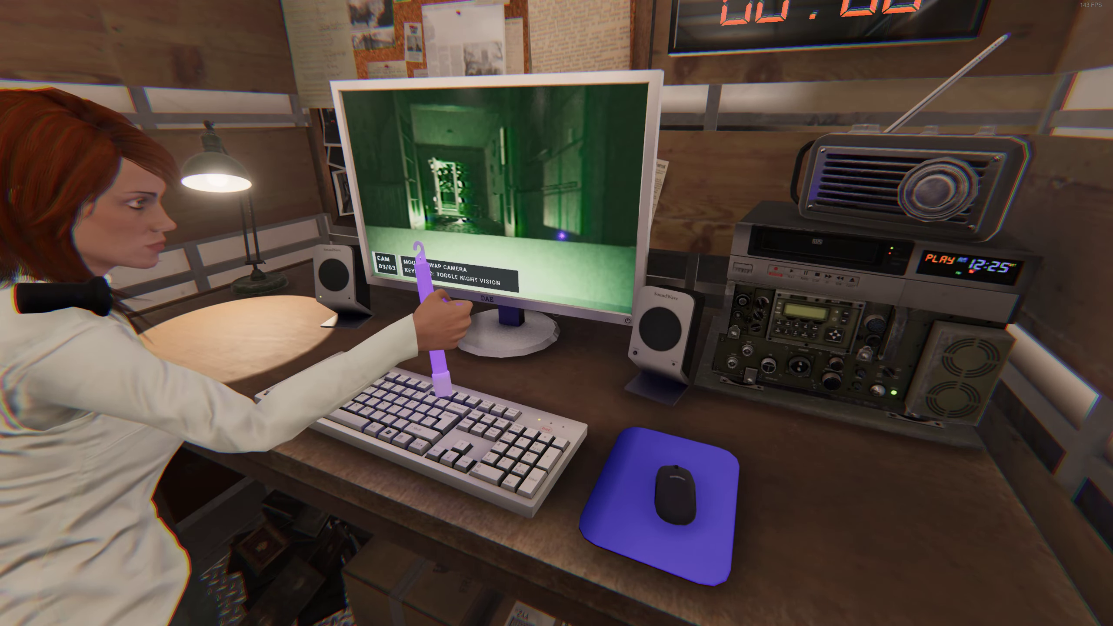
Rule out EMF Level 5 in the journal evidence, leaving Demon, The Mimic and Moroi.
key("j")
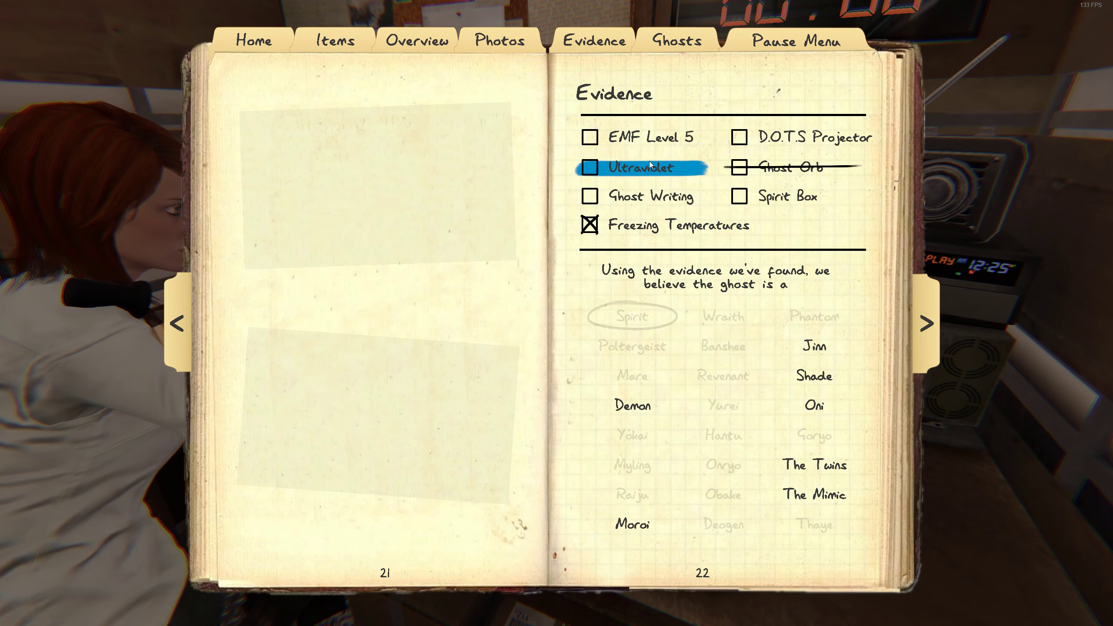
left_click(651, 137)
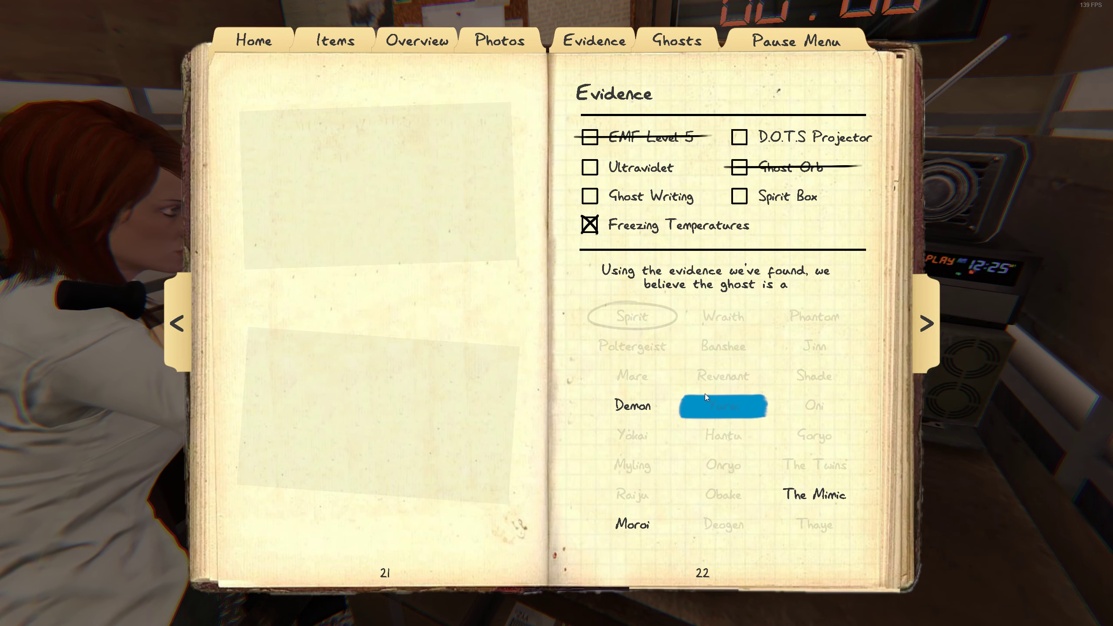
key("j")
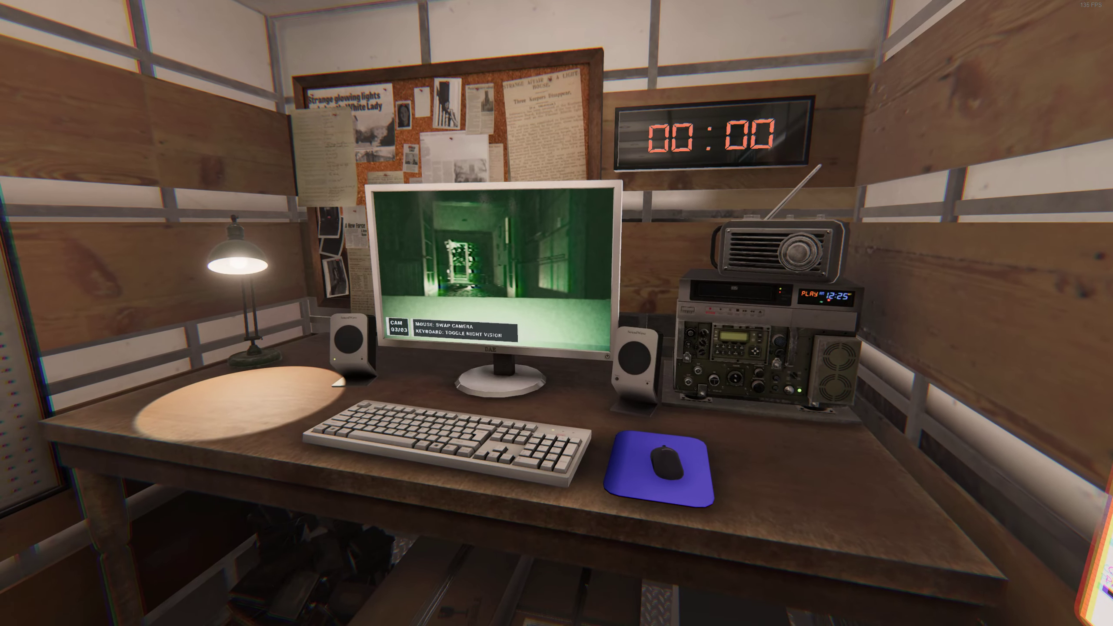
Take a crucifix from the truck's equipment wall.
key("2")
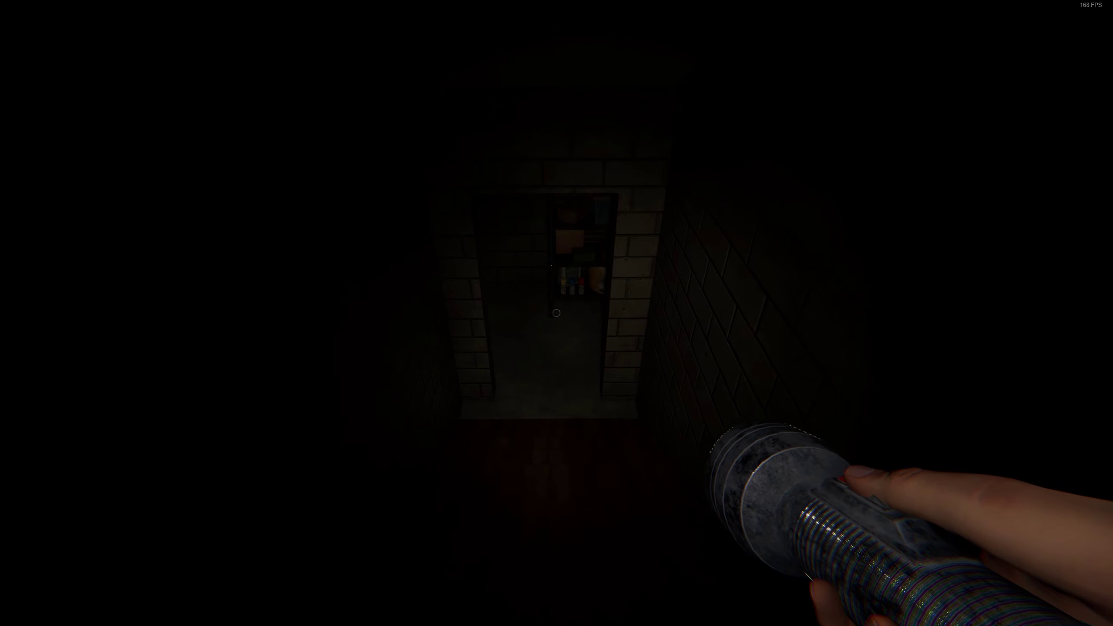
scroll(556, 313, "down", 1)
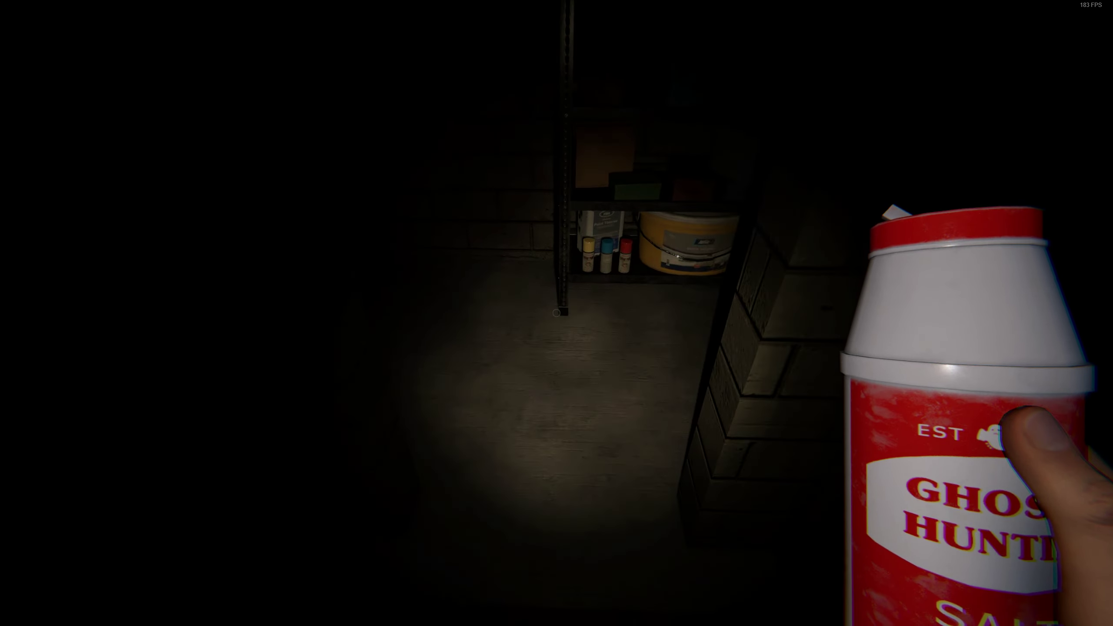
scroll(556, 313, "down", 1)
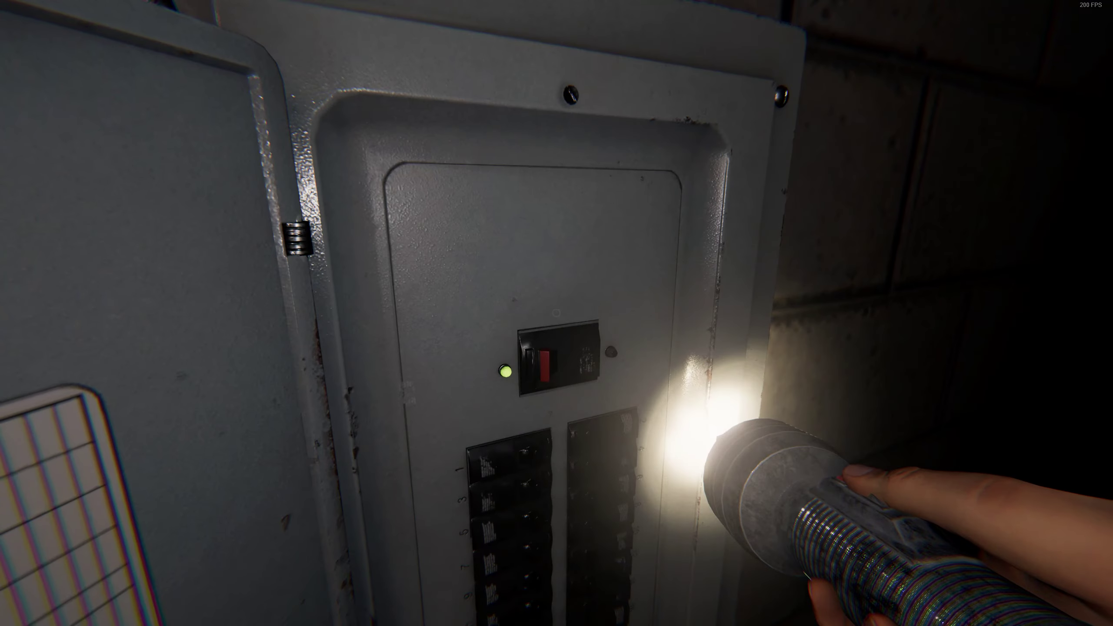
Flip the house's main power breaker at the basement fuse box.
left_click(558, 358)
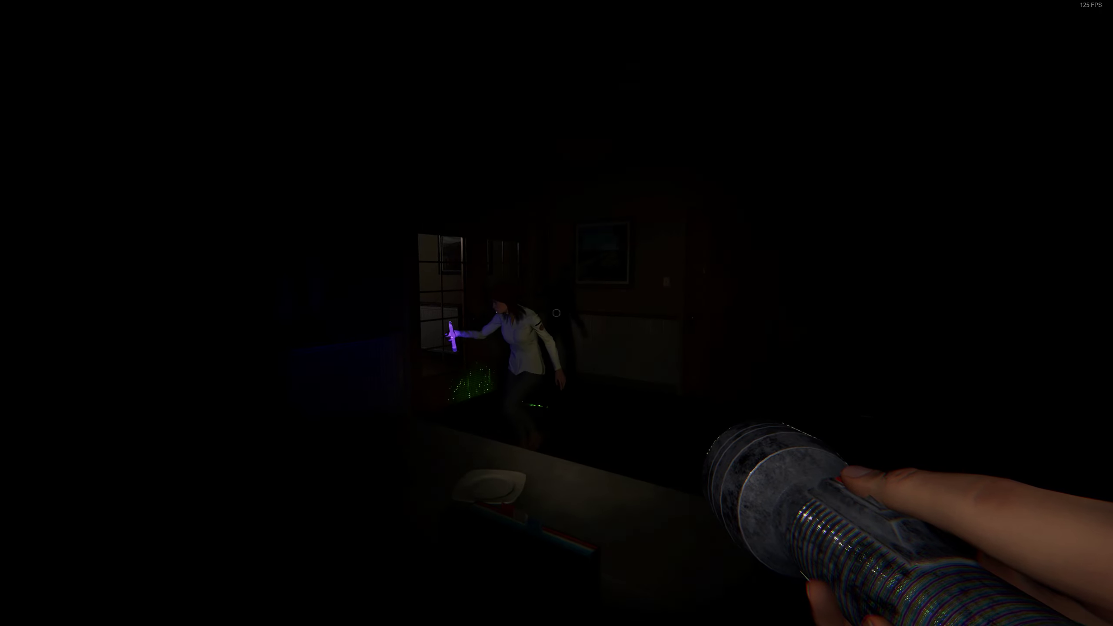
scroll(557, 313, "down", 1)
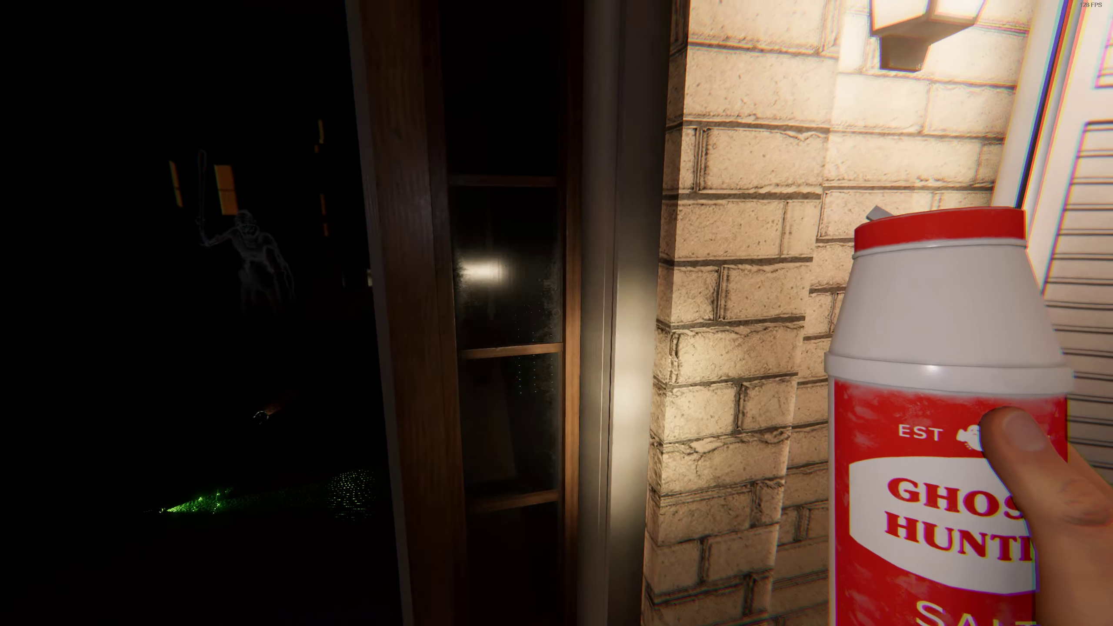
Drop the crucifix near the front doorway and take a quick look at the evidence journal.
key("q")
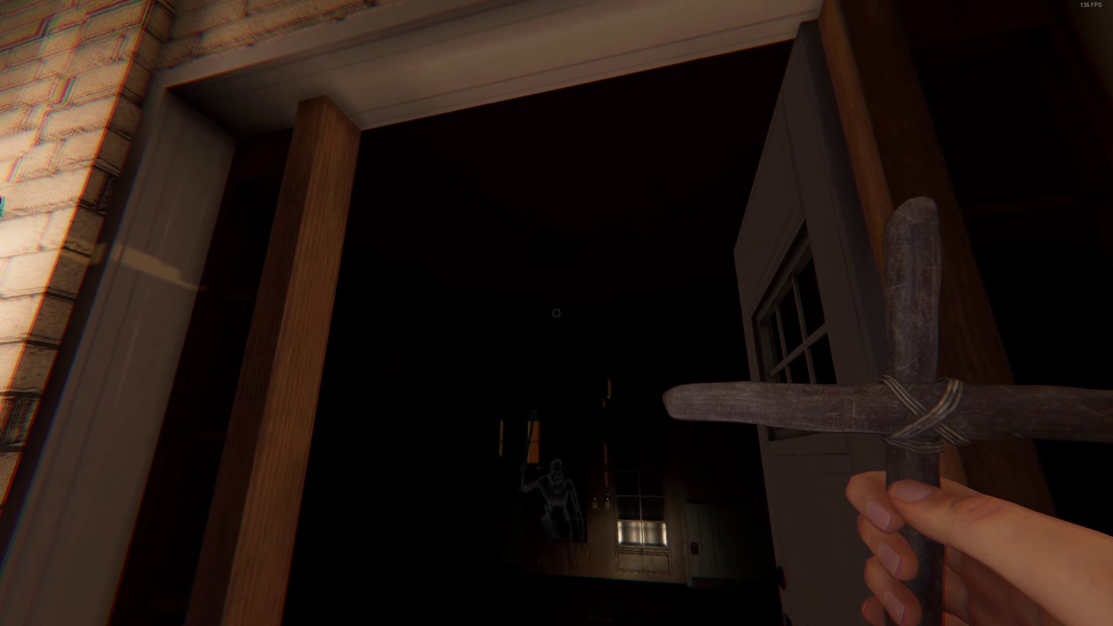
key("f")
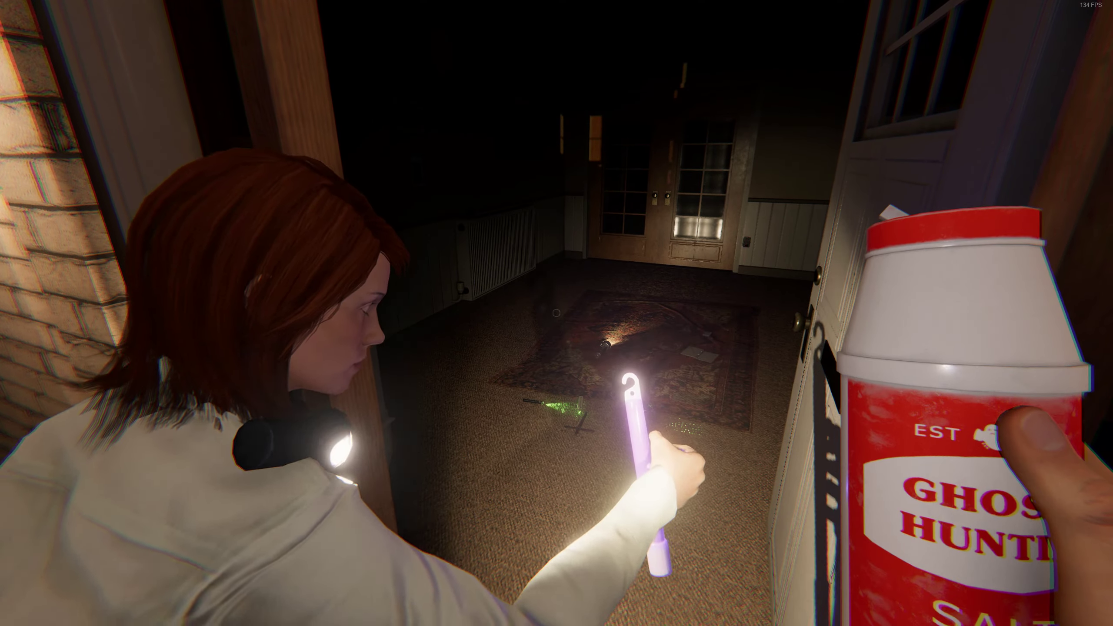
key("j")
key("j")
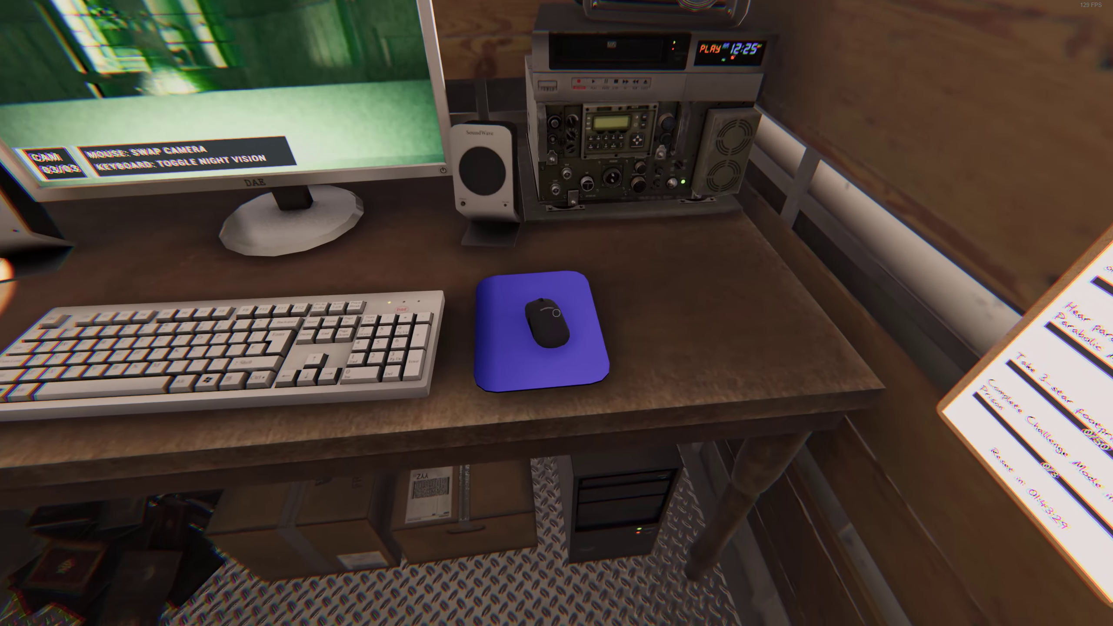
Switch the van monitor to another house camera.
left_click(557, 313)
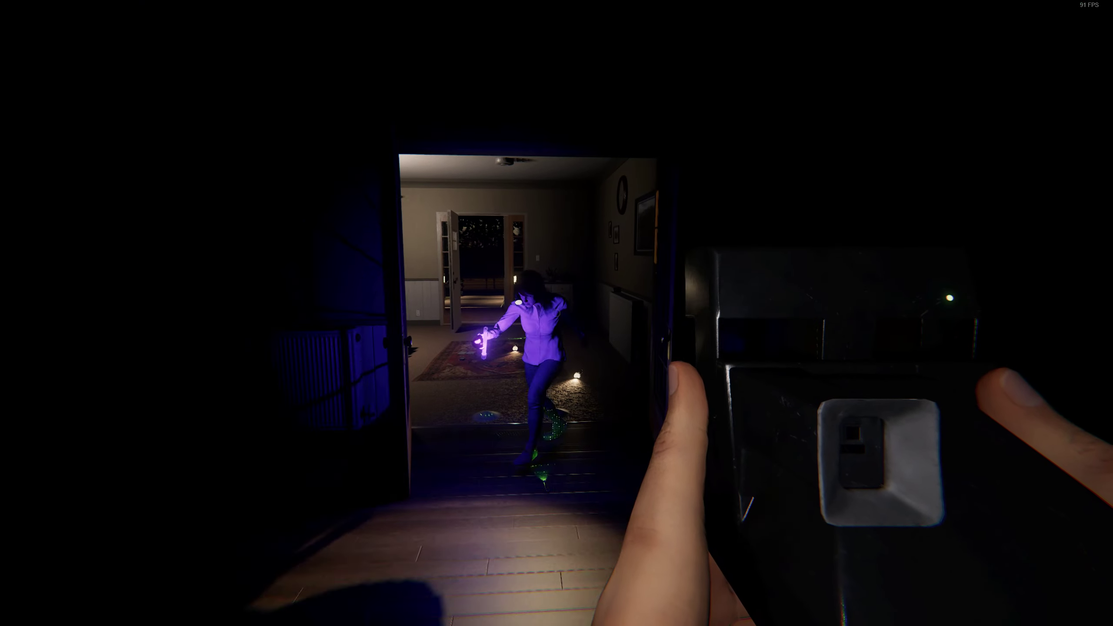
scroll(557, 313, "down", 1)
scroll(556, 313, "down", 1)
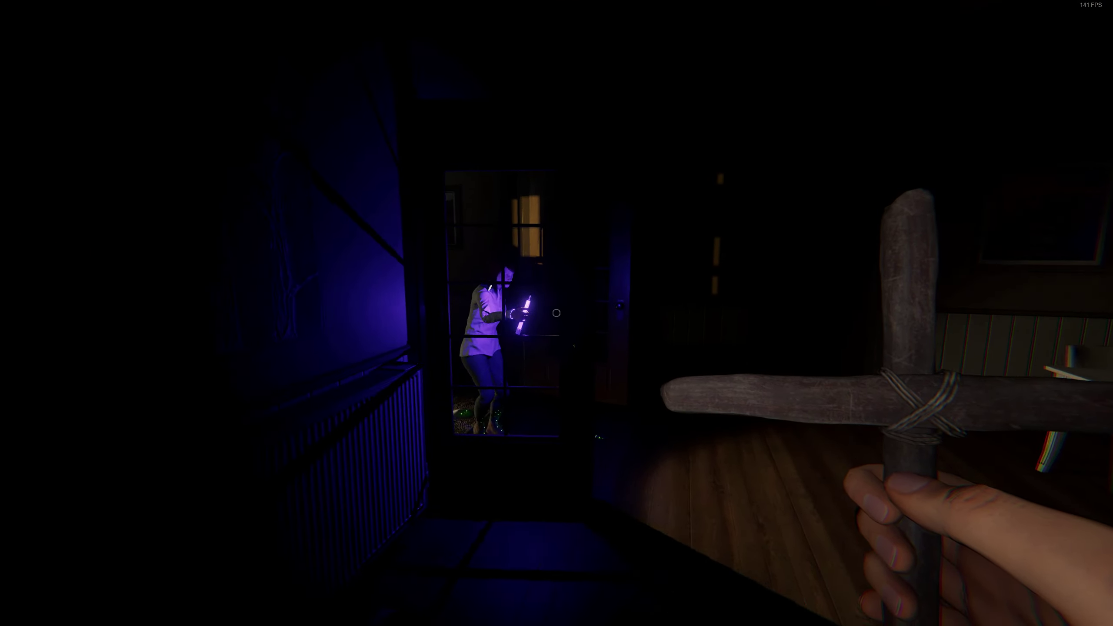
scroll(556, 313, "down", 1)
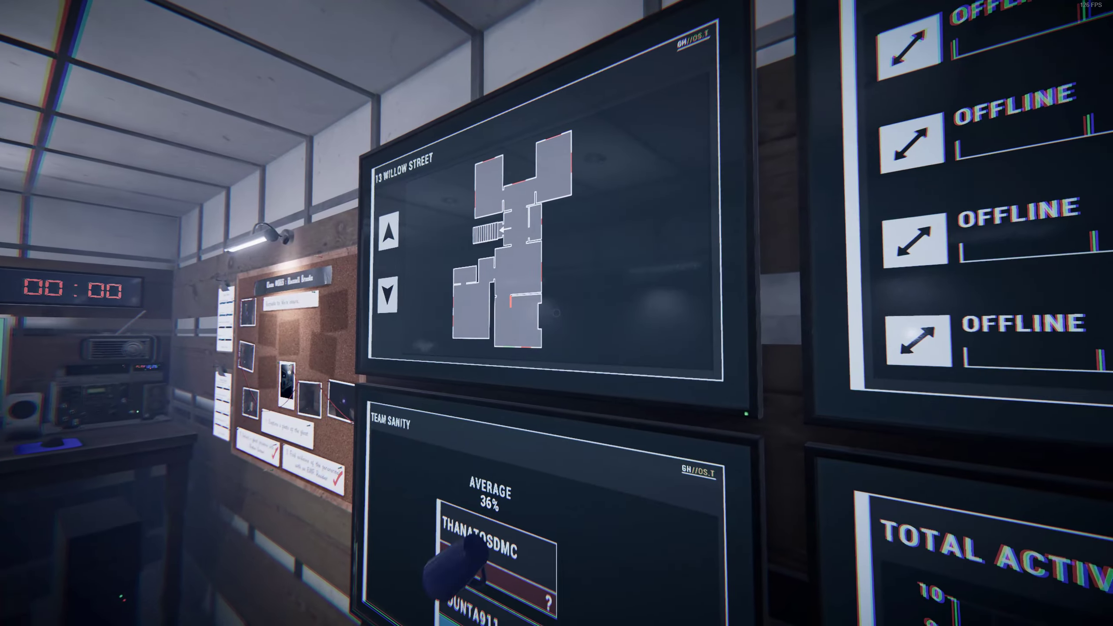
In the journal rule out D.O.T.S Projector and circle Moroi as the suspected ghost.
key("j")
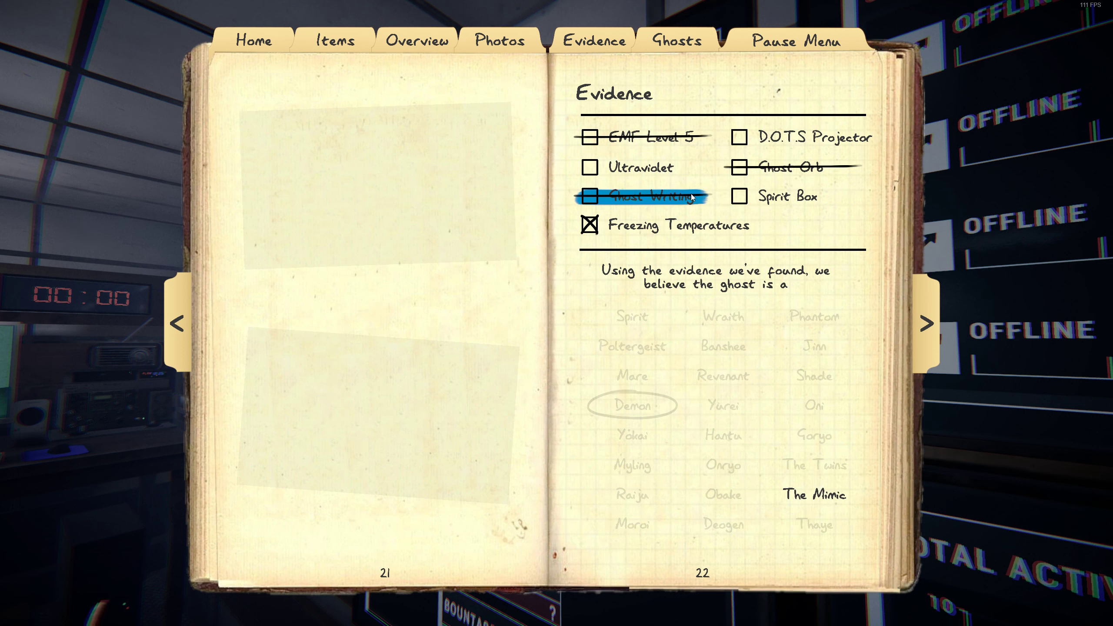
left_click(804, 137)
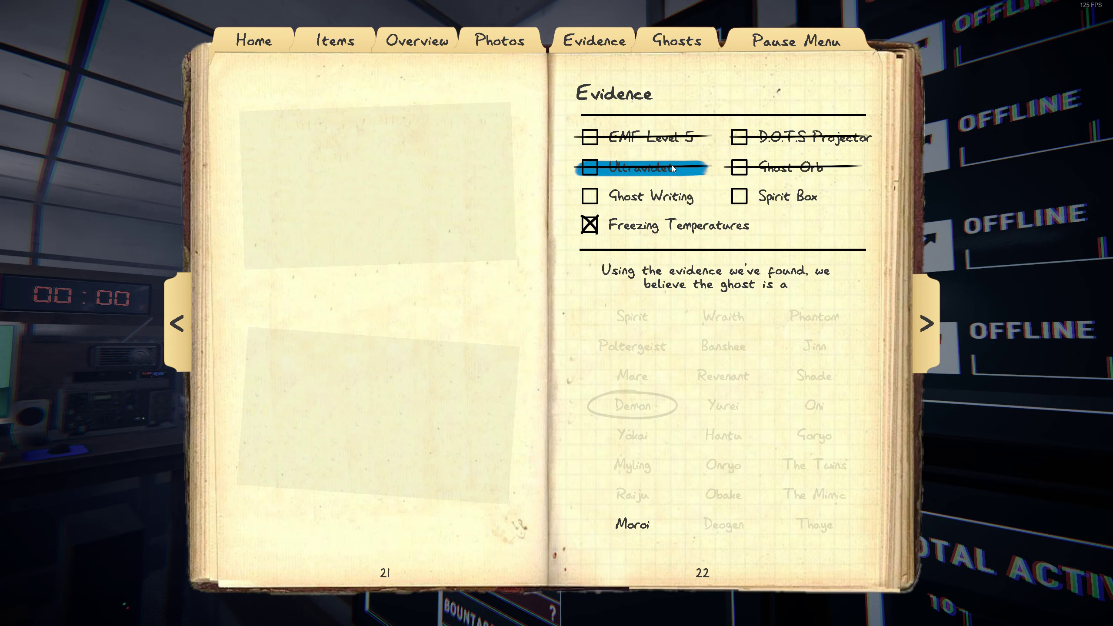
left_click(632, 523)
key("j")
Send a chat message to the teammate via the Steam overlay and return to the game.
key("shift+Tab")
type("mor")
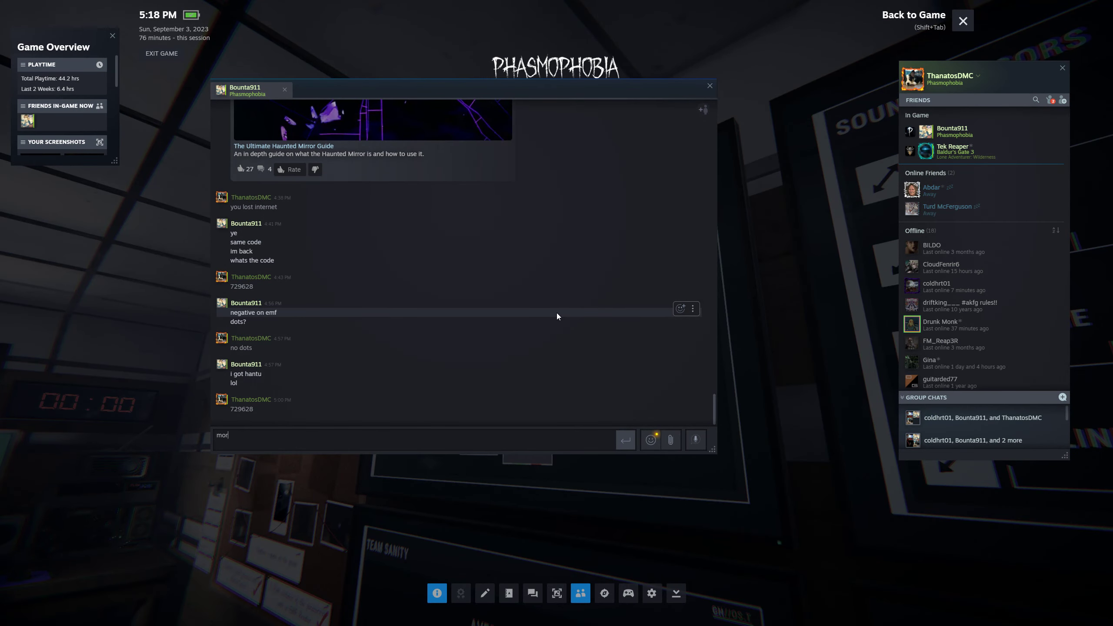
type("oi")
key("Return")
key("shift+Tab")
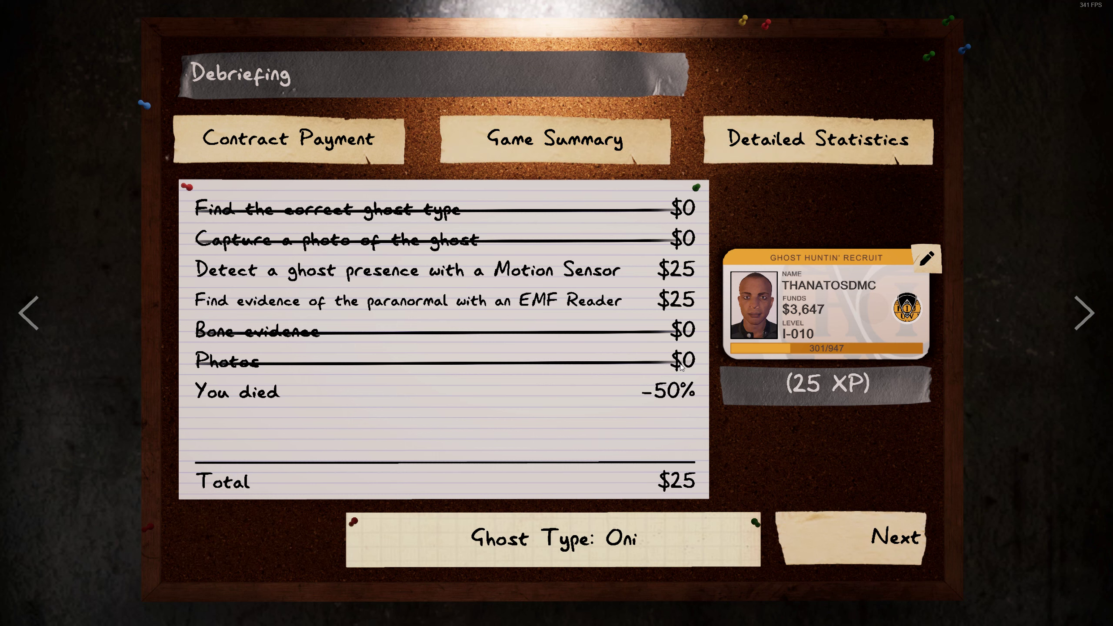
Continue from the Oni debriefing to the multiplayer lobby and step back from the board.
left_click(887, 551)
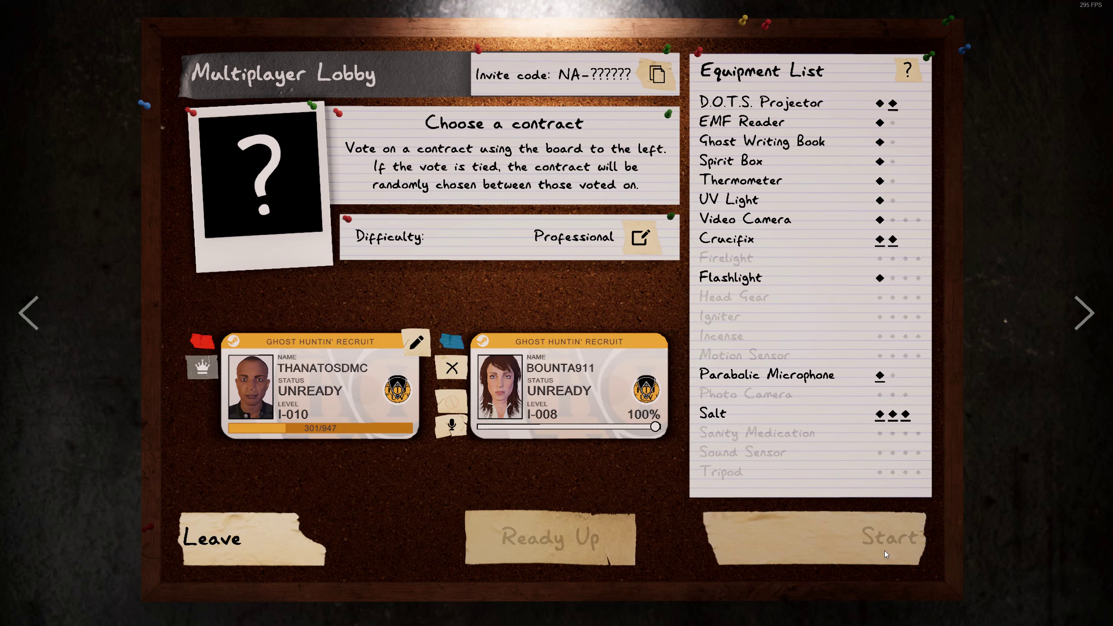
key("Escape")
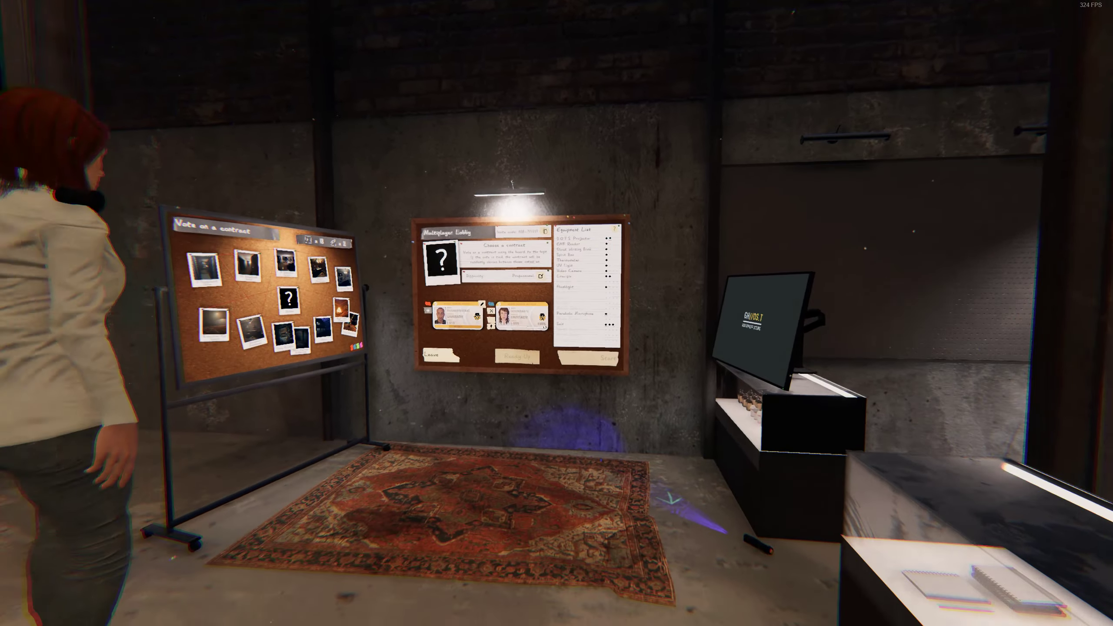
In the journal set the ghost guess to Oni and read the Oni description under Ghosts.
key("j")
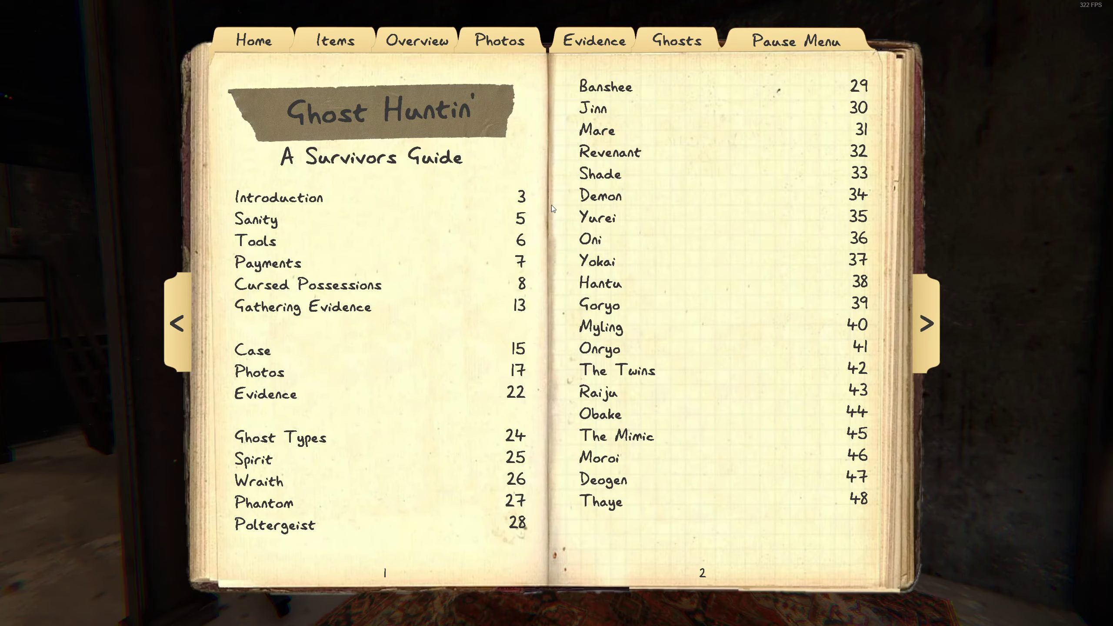
left_click(599, 48)
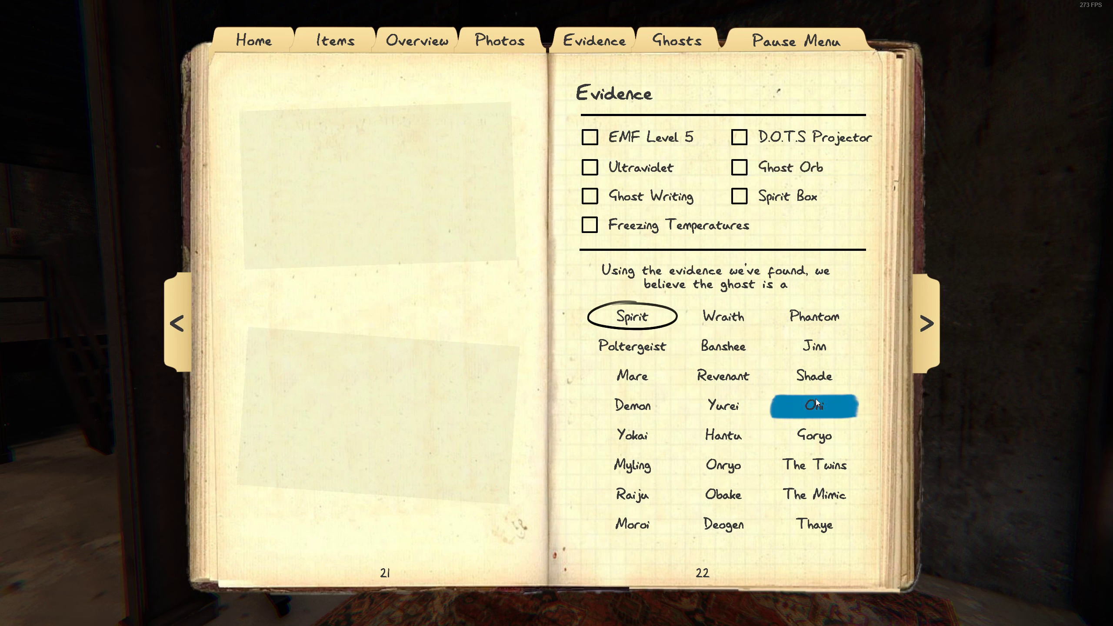
left_click(814, 405)
left_click(676, 40)
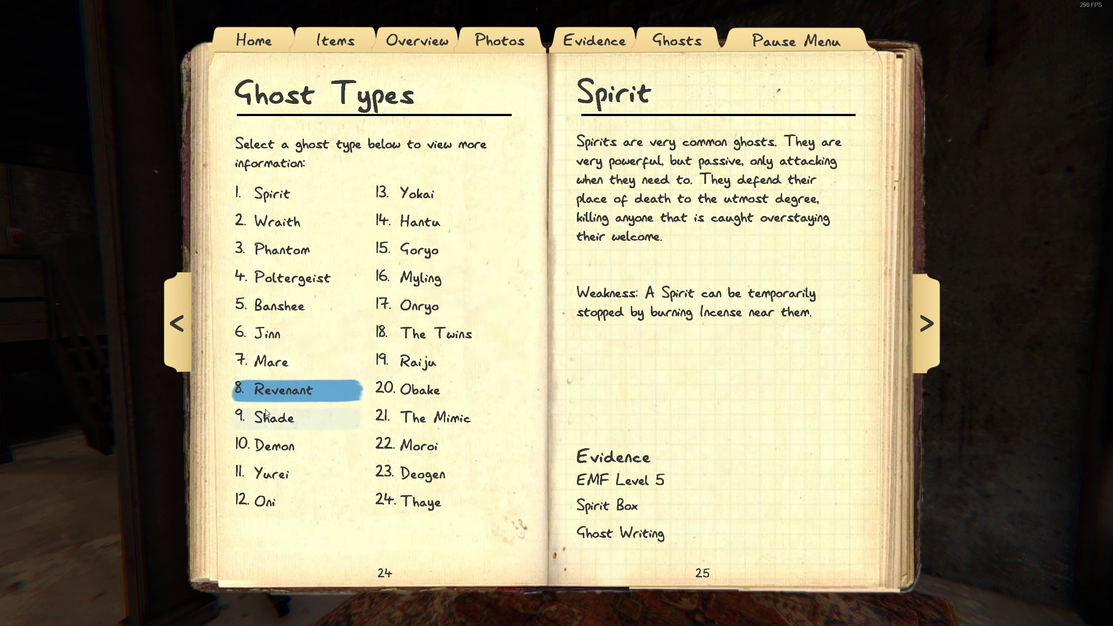
left_click(280, 500)
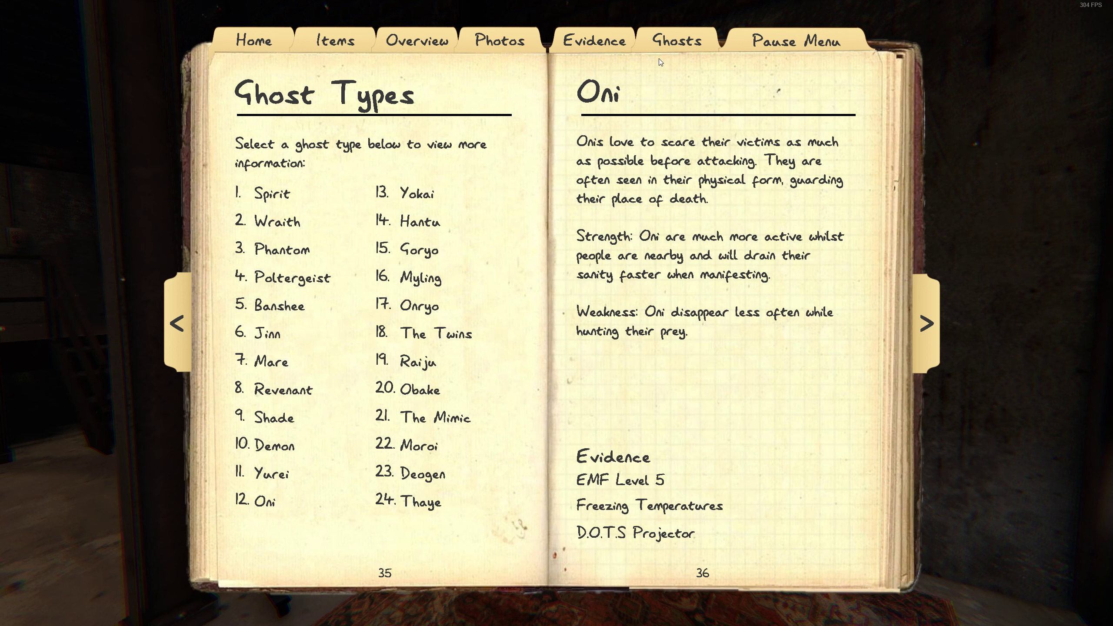
left_click(589, 46)
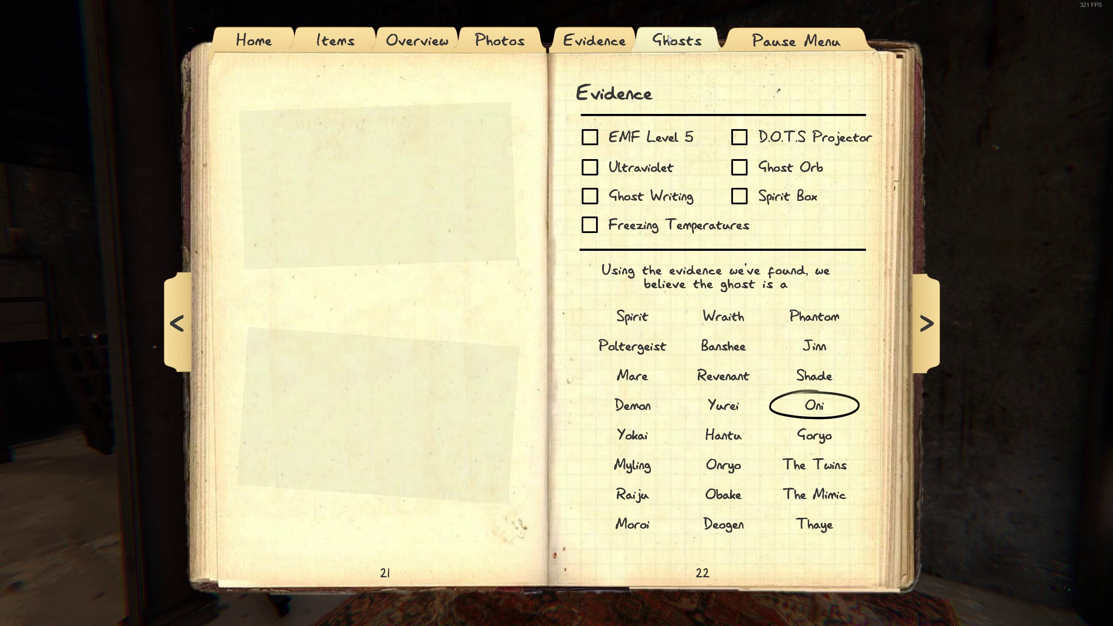
Mark Freezing Temperatures as found, toggle EMF Level 5 off again and rule out D.O.T.S Projector.
left_click(653, 223)
left_click(650, 137)
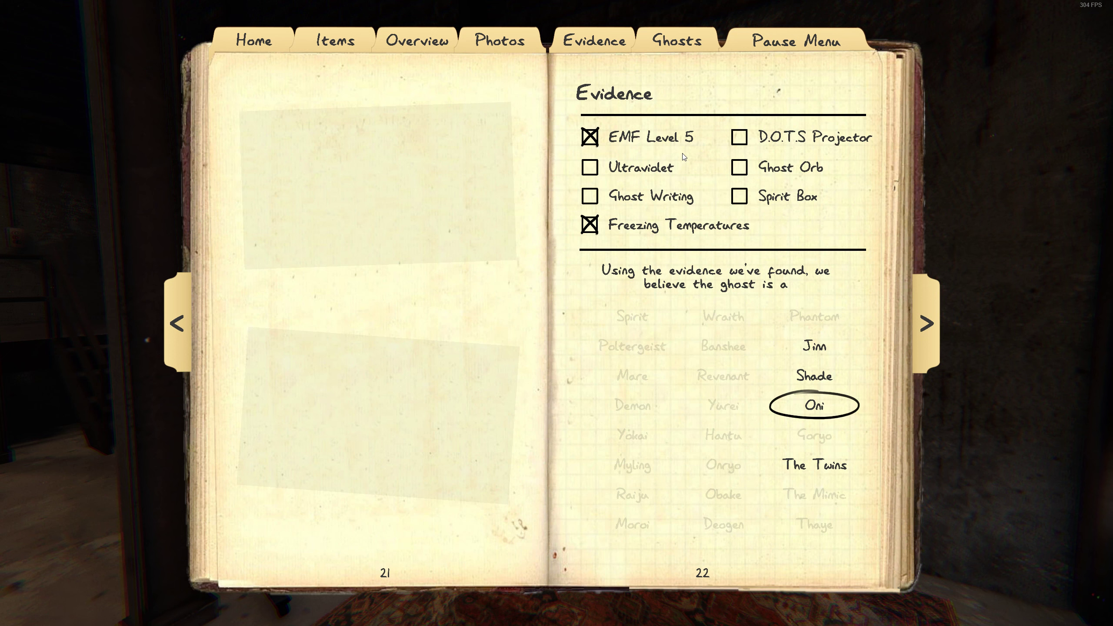
left_click(670, 145)
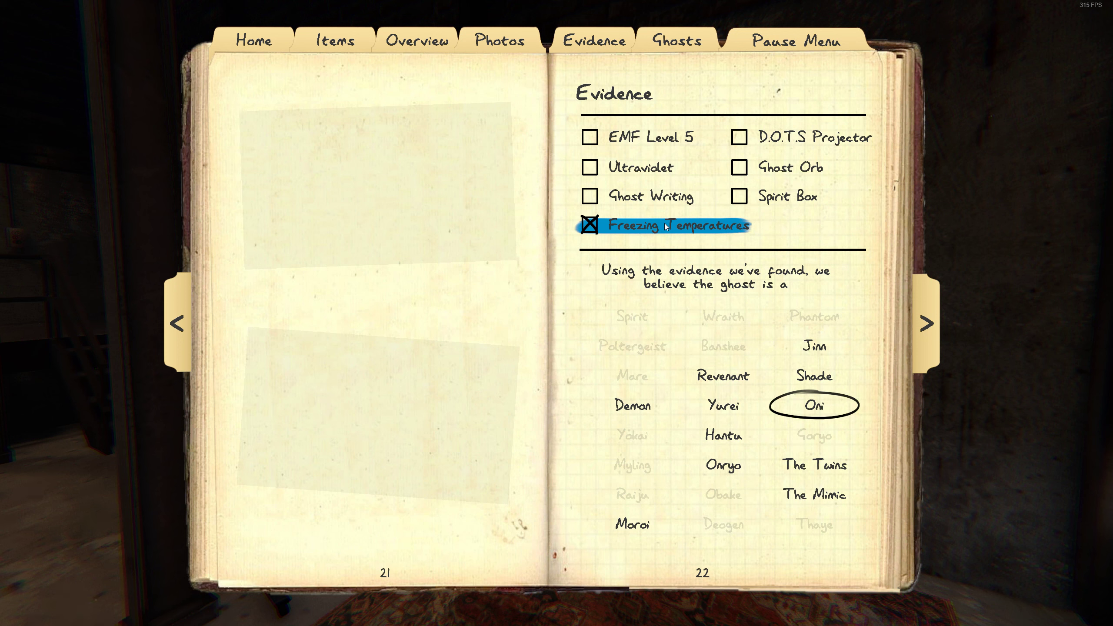
left_click(772, 139)
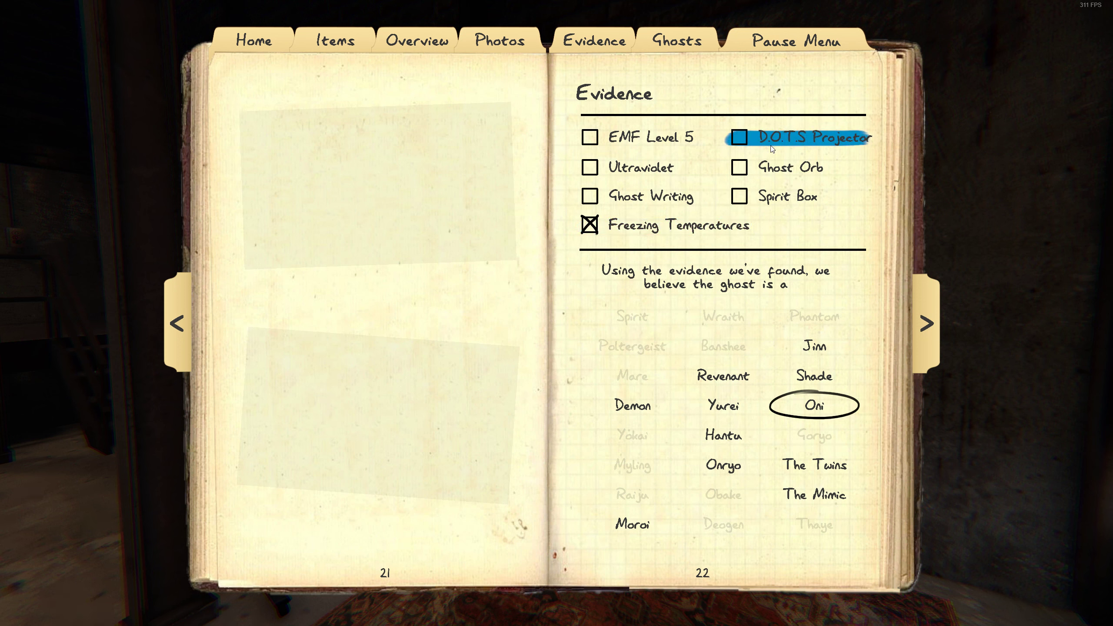
right_click(772, 148)
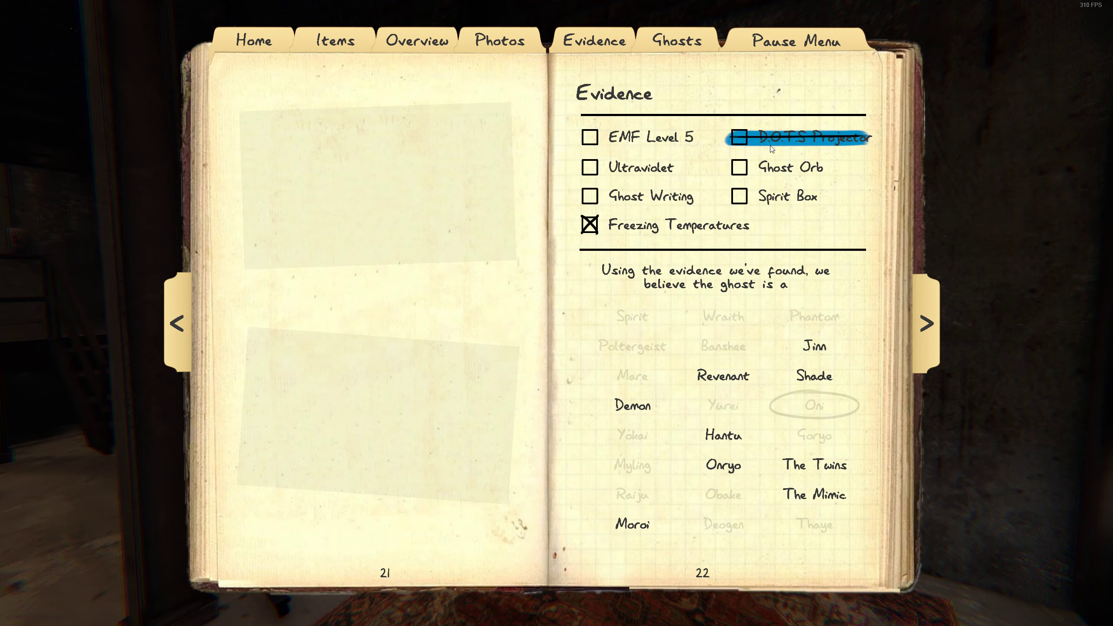
key("j")
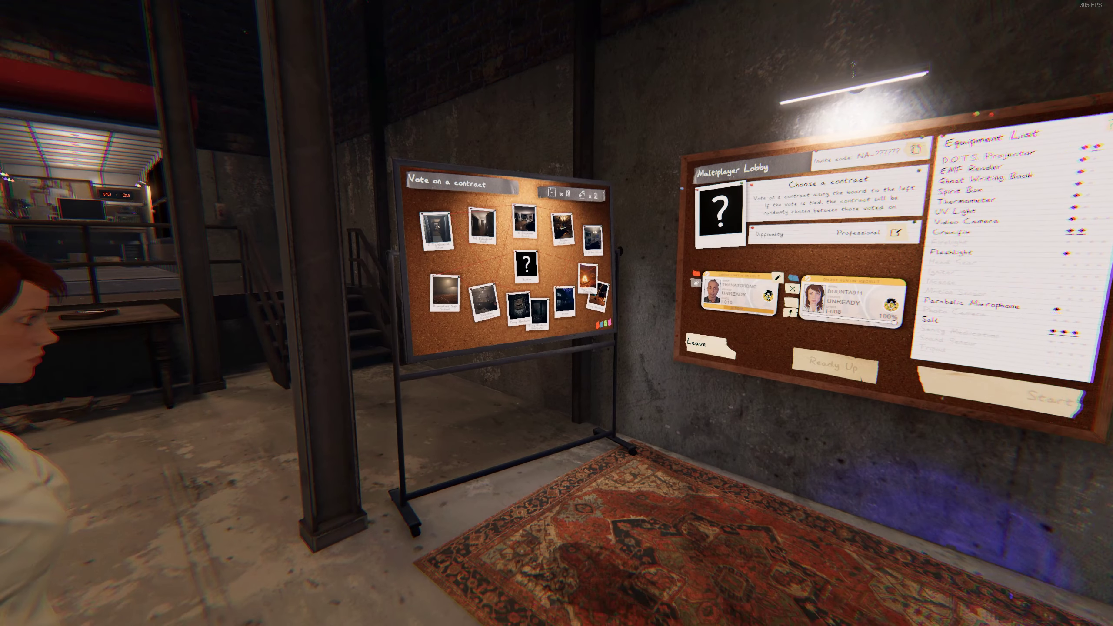
Walk around the lobby to face the boards and the equipment store.
key("w")
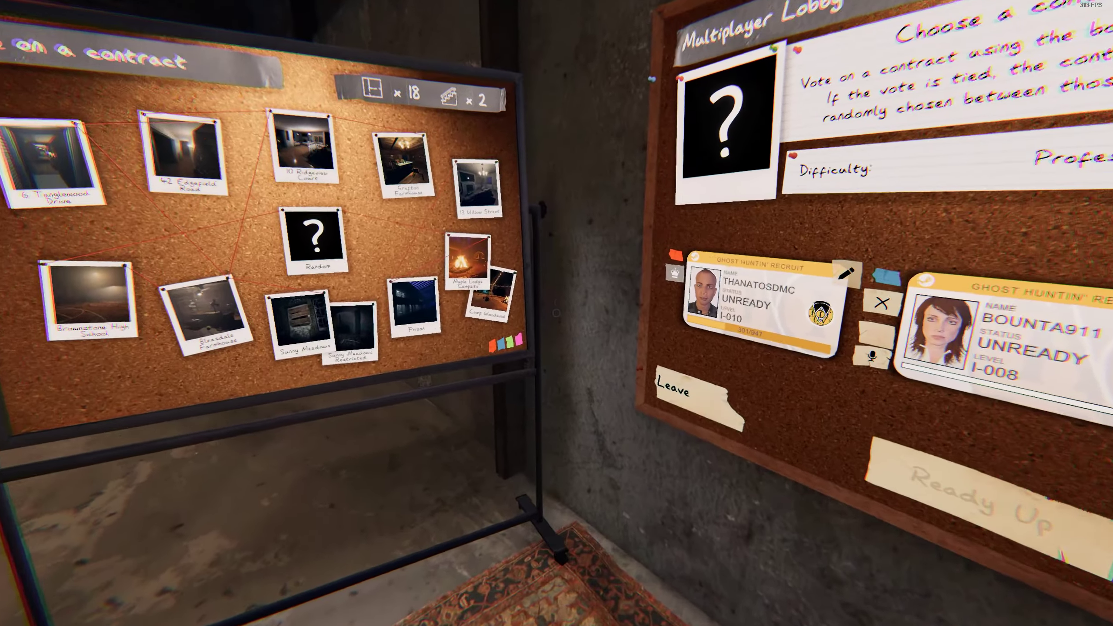
key("w")
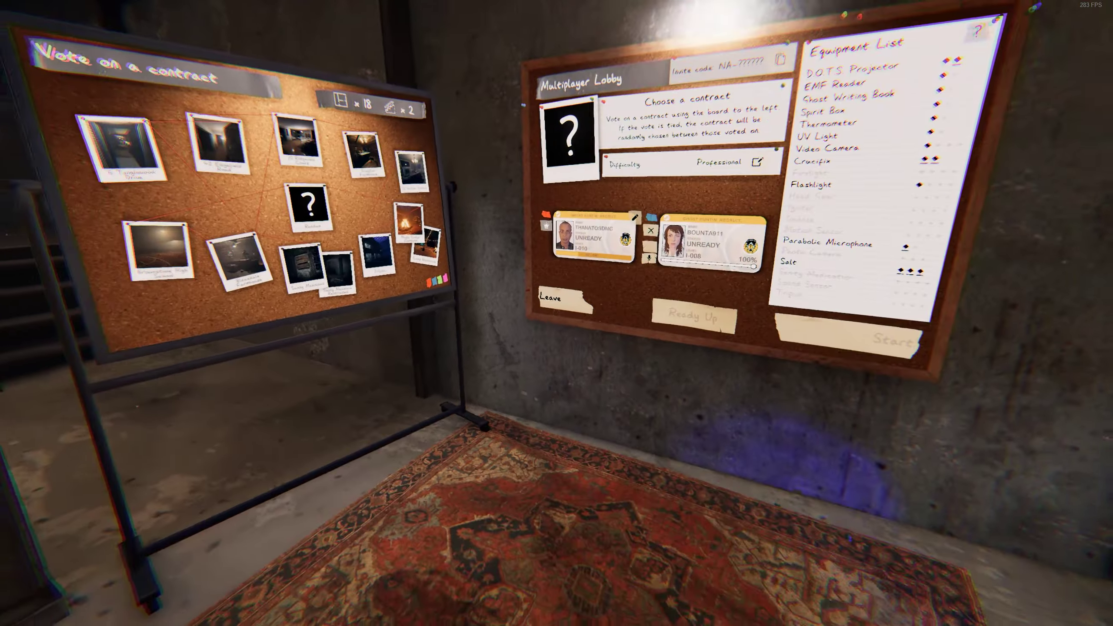
key("w")
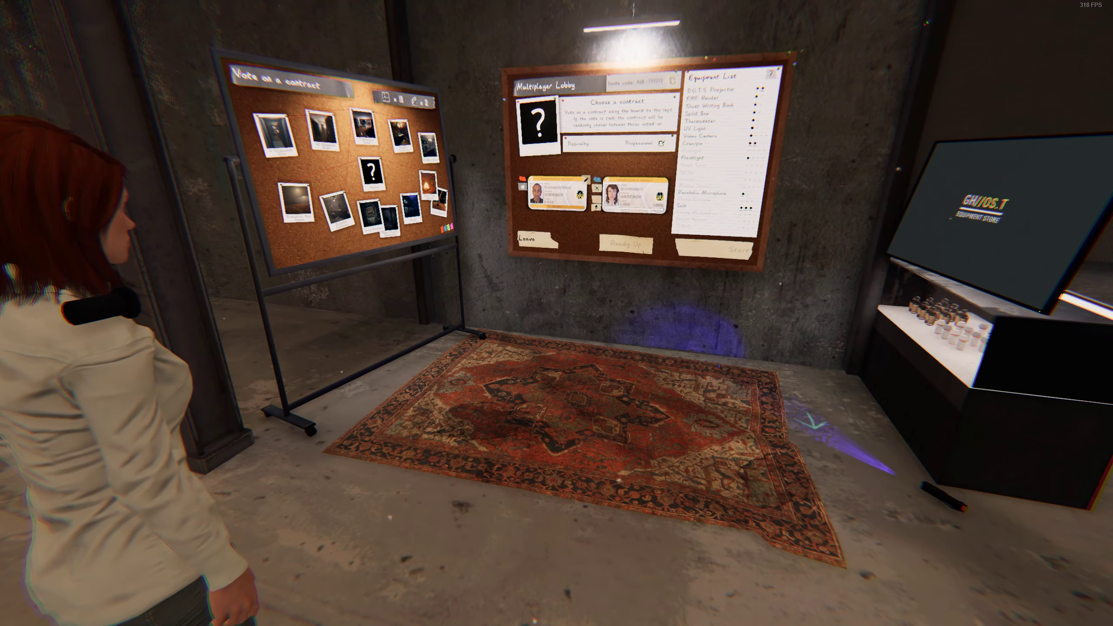
key("shift+Tab")
key("shift+Tab")
key("j")
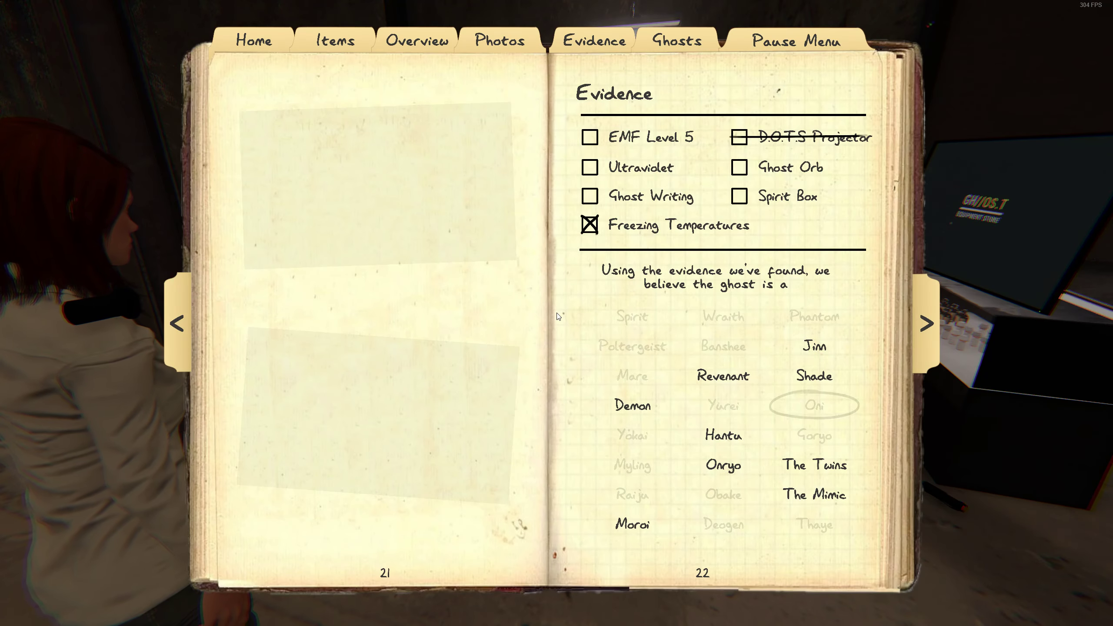
left_click(676, 41)
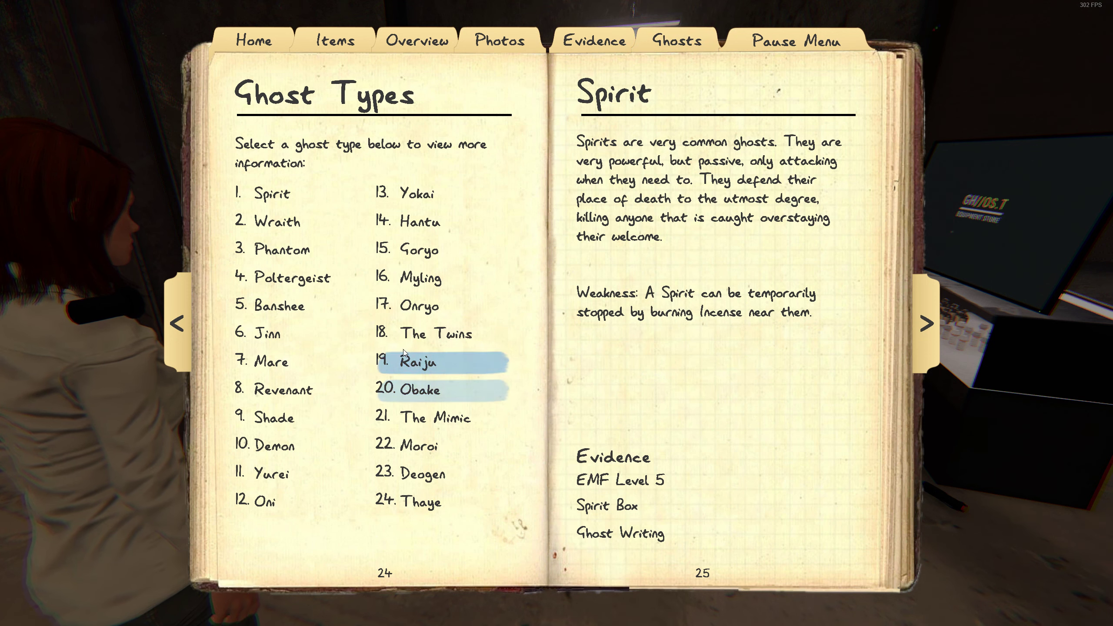
left_click(285, 501)
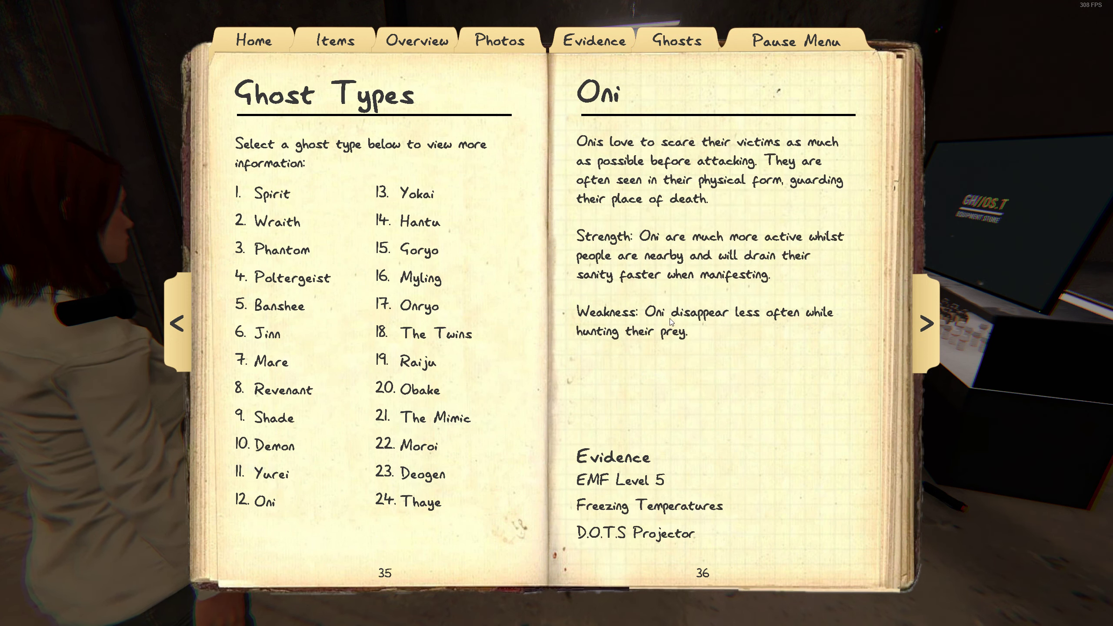
key("j")
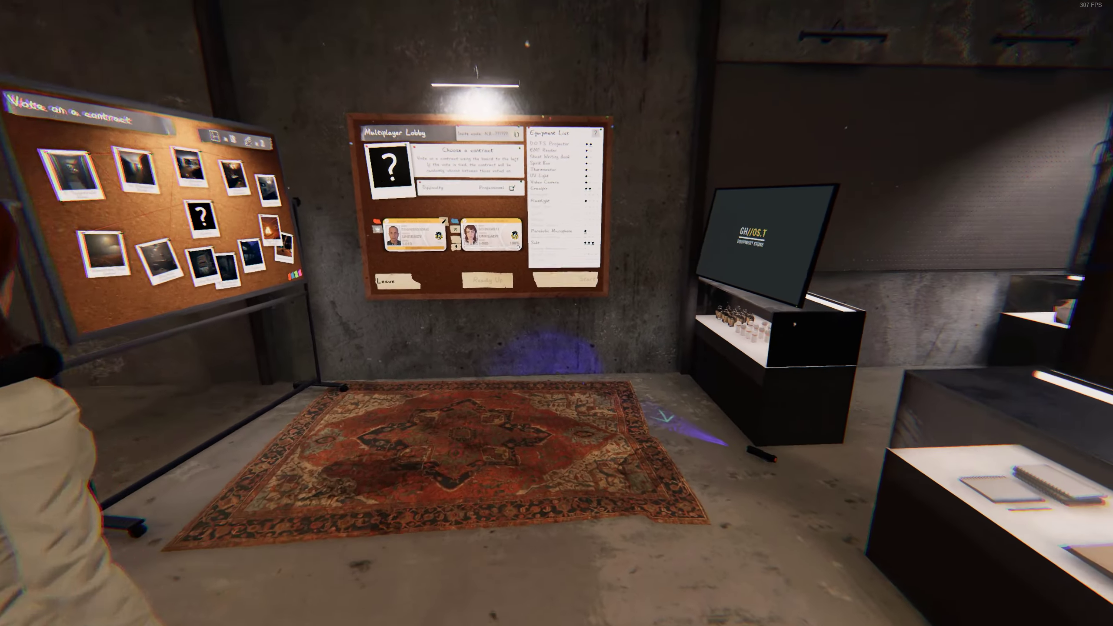
Briefly check the equipment store, then switch to a third-person view of the character.
left_click(555, 313)
key("Escape")
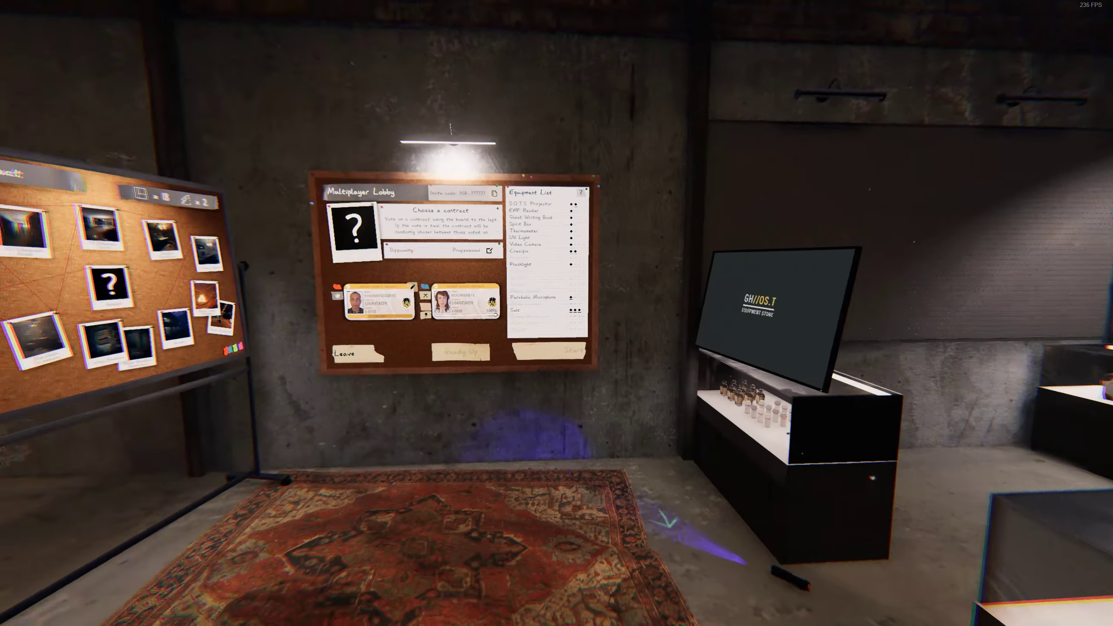
key("v")
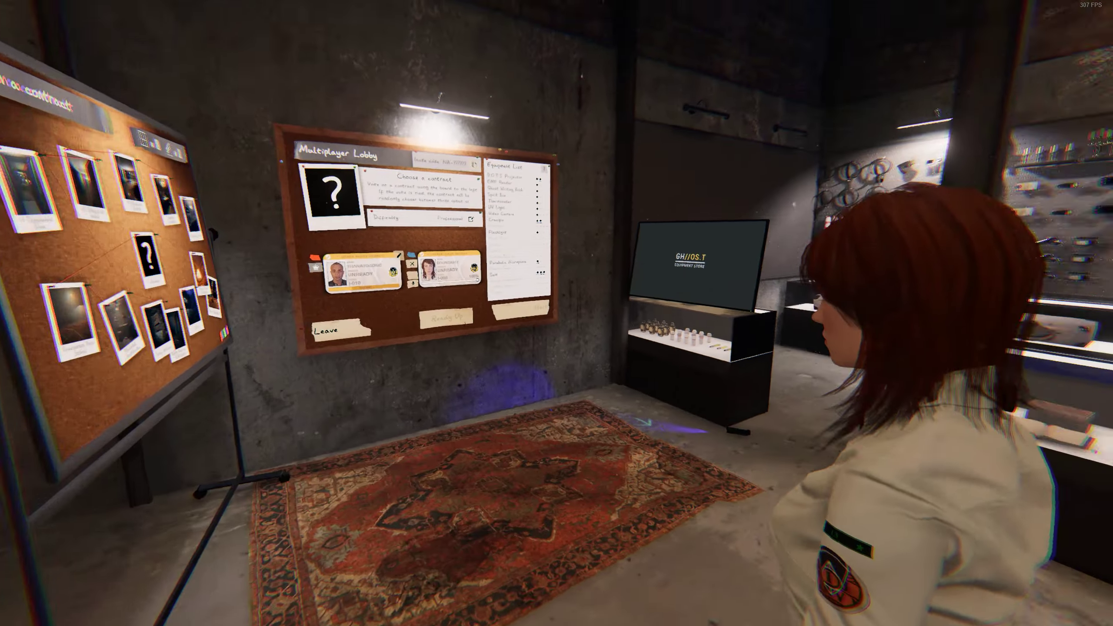